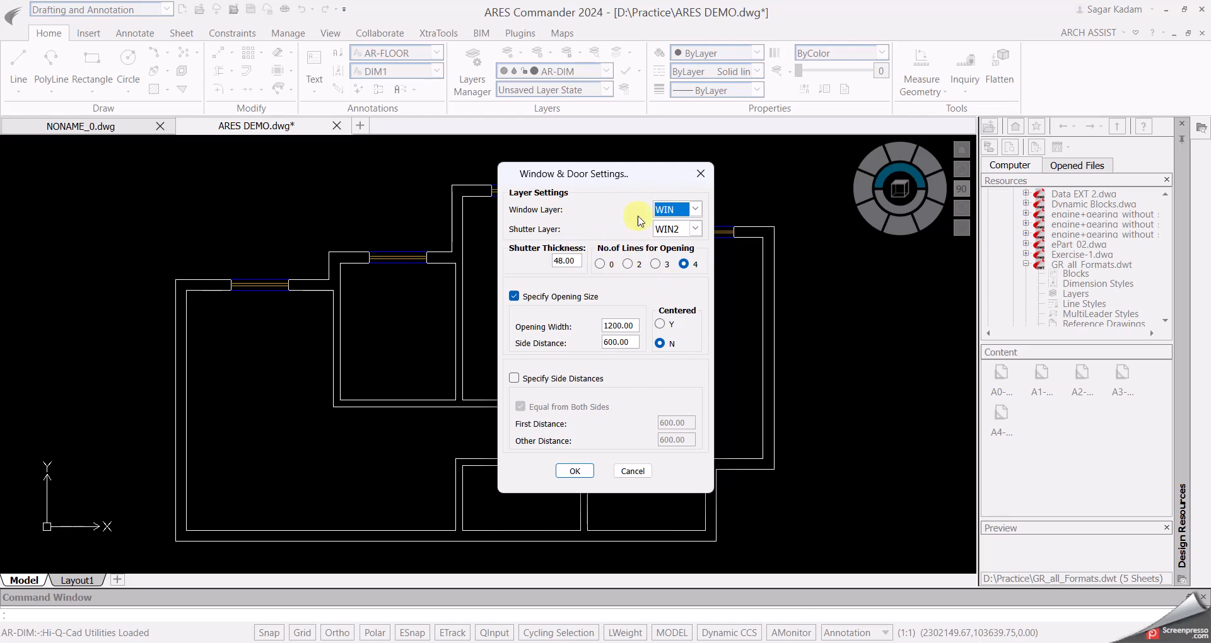
# Configure the window with layer WIN, shutter layer WIN2, four opening lines and a centred opening 1200 wide.
pyautogui.click(696, 210)
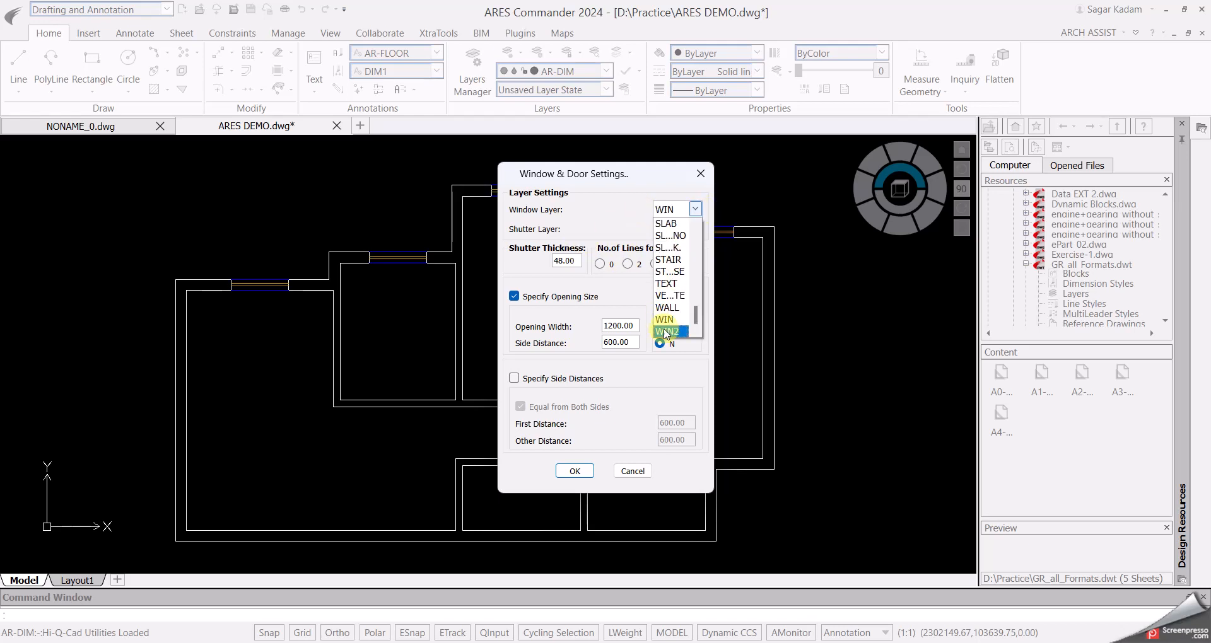
pyautogui.click(632, 248)
pyautogui.click(679, 230)
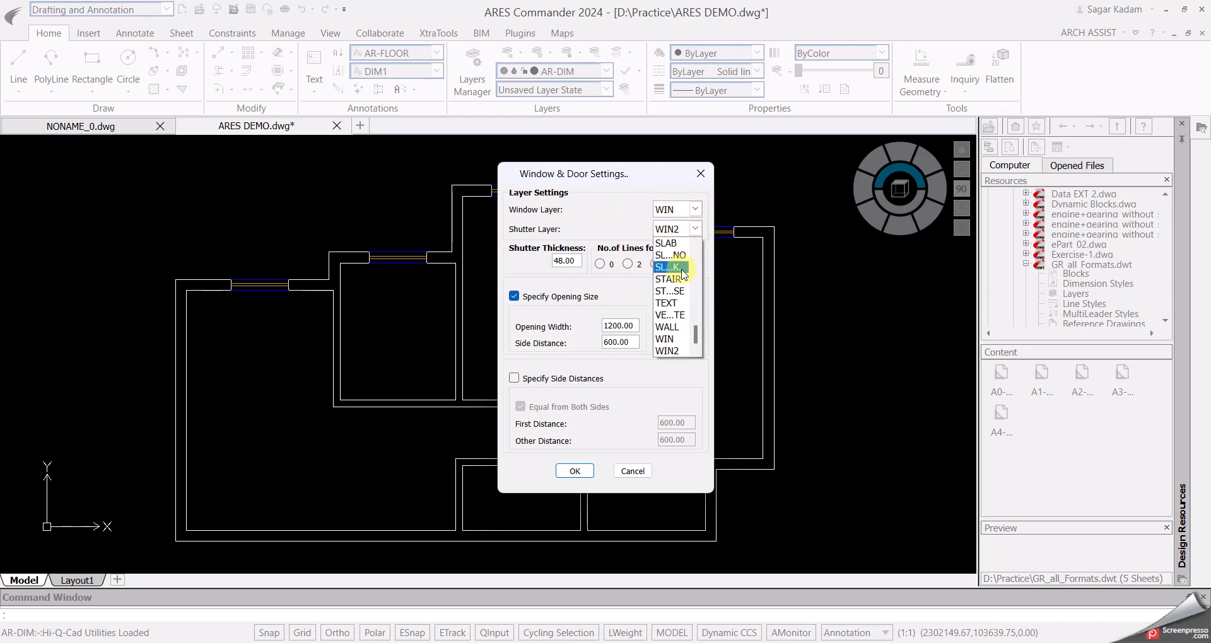
pyautogui.click(601, 222)
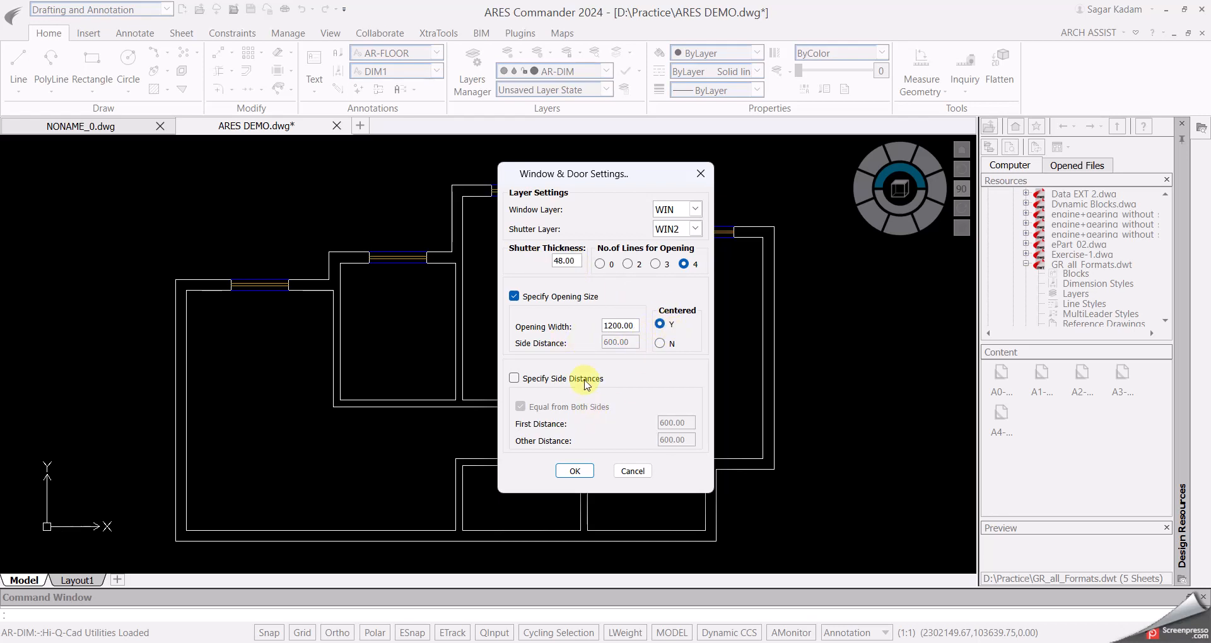
pyautogui.click(574, 471)
# Insert centred windows in the upper floor plan's right exterior wall and in the living room's bottom wall.
pyautogui.scroll(5, 781, 321)
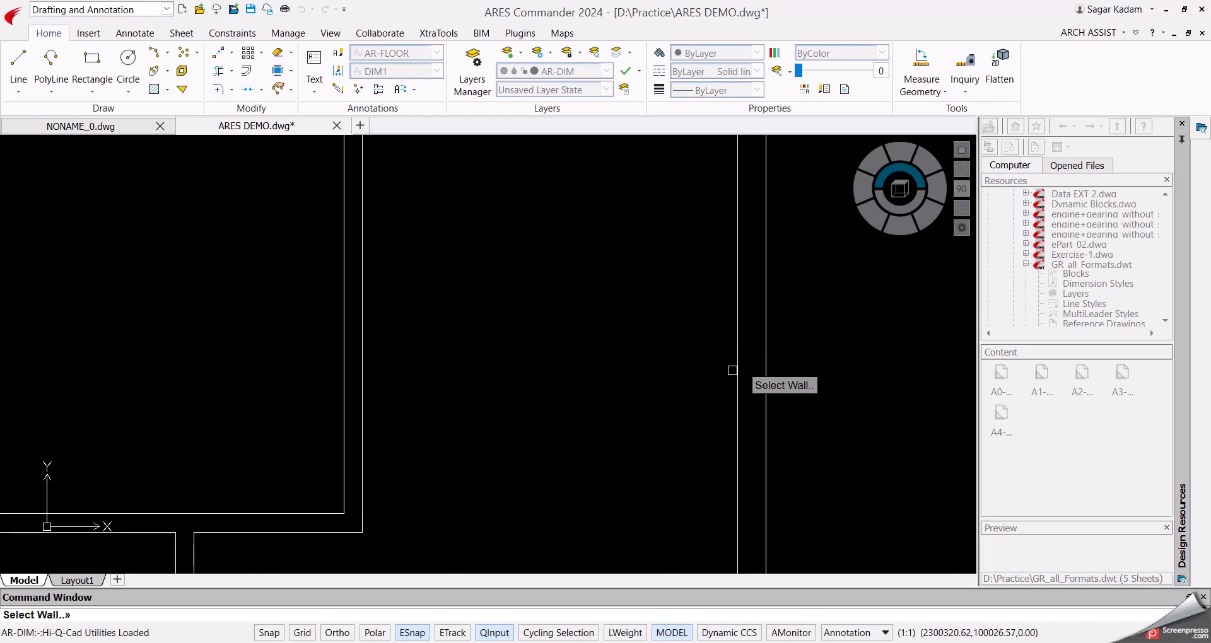
pyautogui.click(735, 372)
pyautogui.click(765, 369)
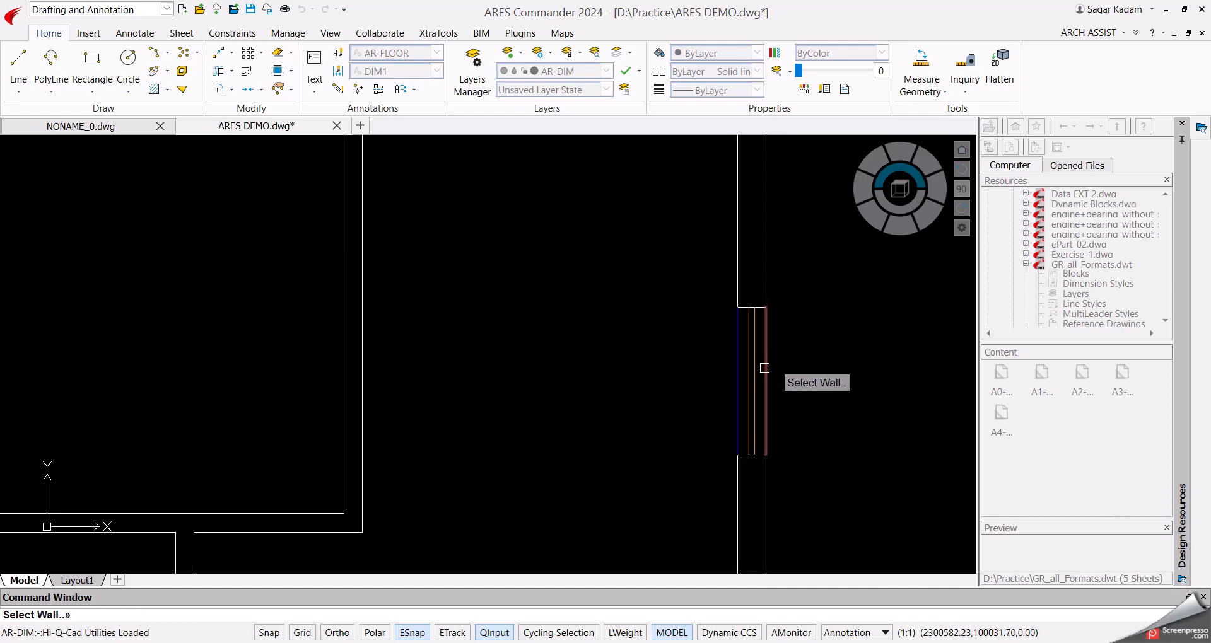
pyautogui.scroll(-5, 764, 368)
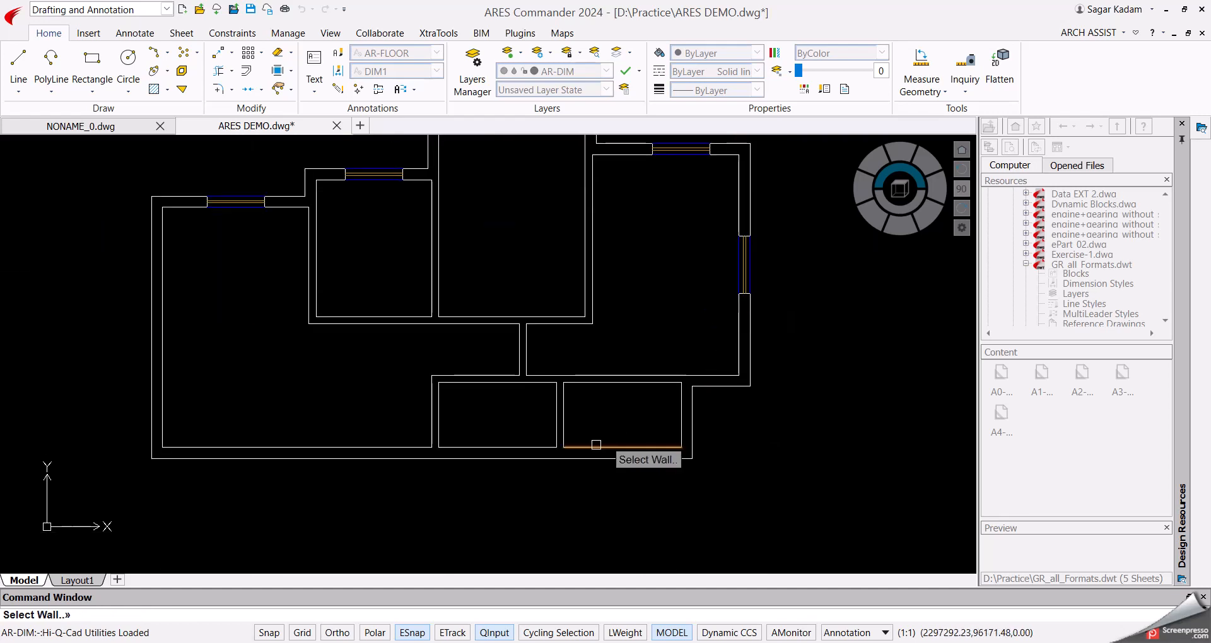
pyautogui.scroll(2, 630, 438)
pyautogui.scroll(-2, 384, 433)
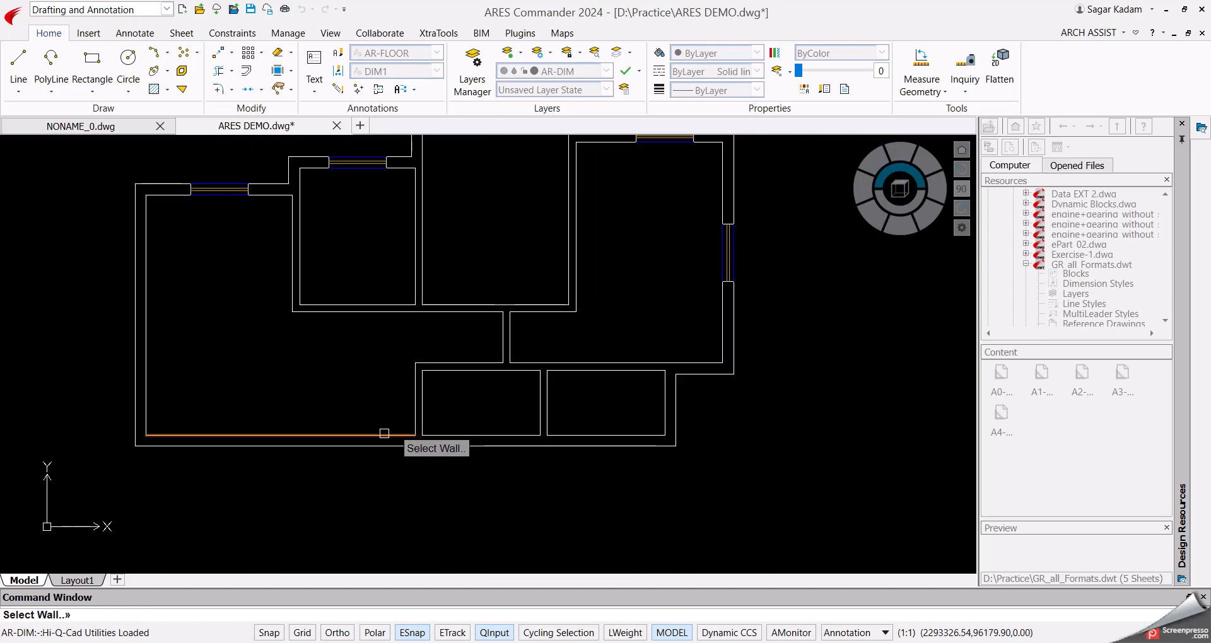
pyautogui.click(374, 435)
pyautogui.click(375, 446)
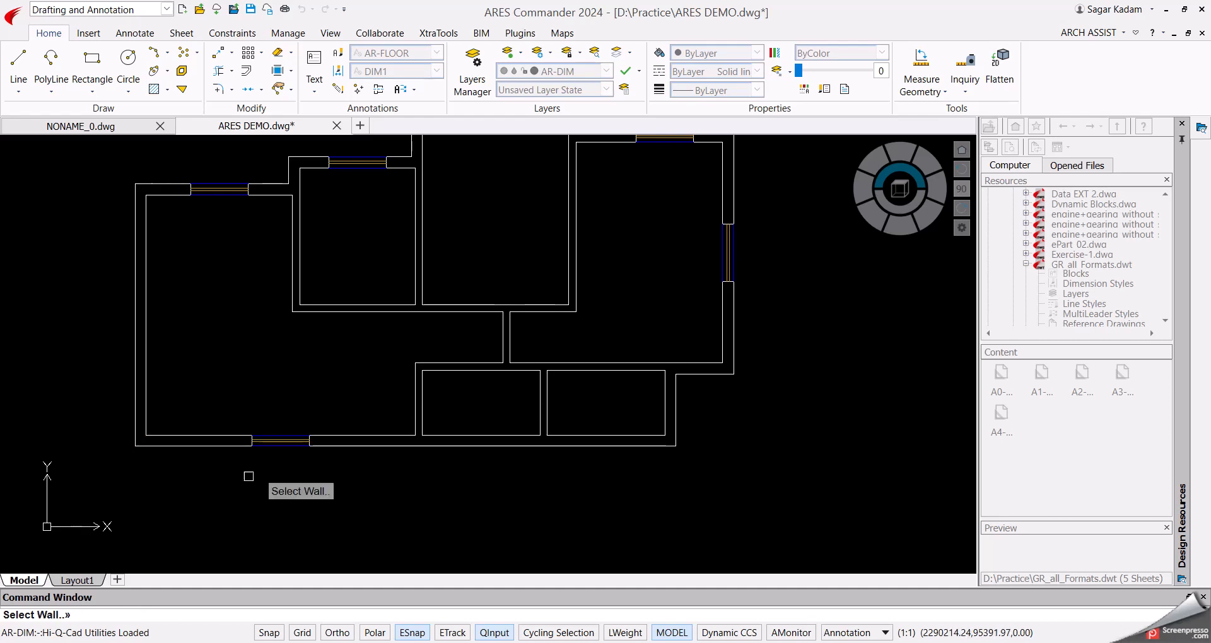
# Reopen the window settings and make the 1200 opening non-centred with a side distance of 600.
pyautogui.scroll(2, 246, 470)
pyautogui.scroll(-3, 360, 482)
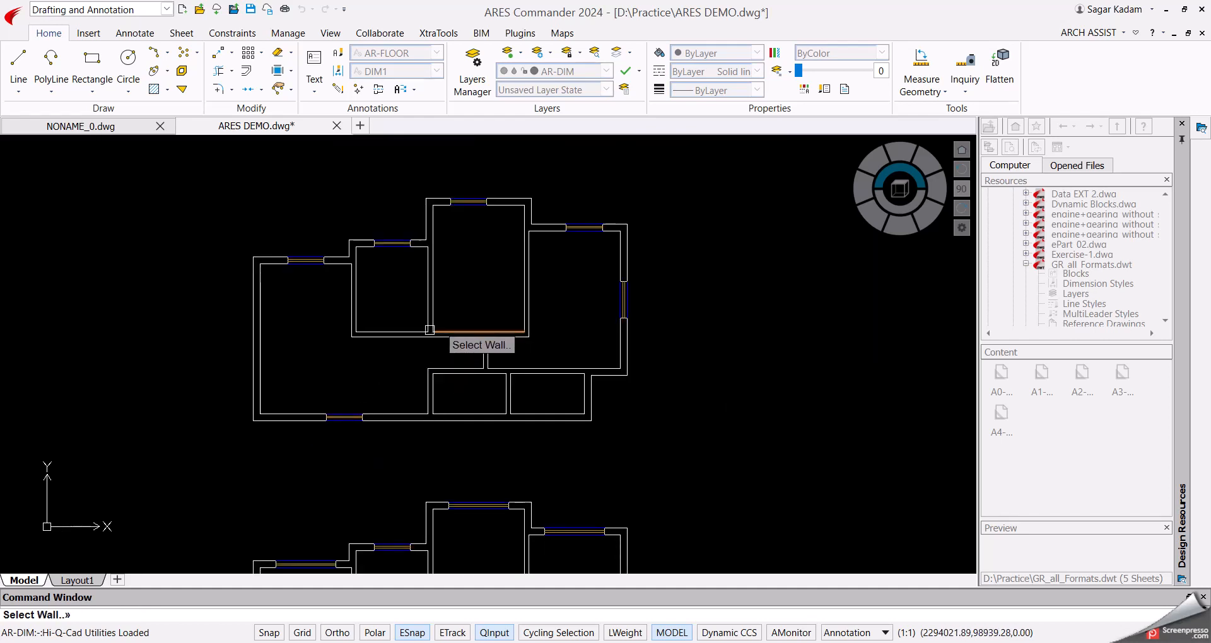
pyautogui.click(407, 235)
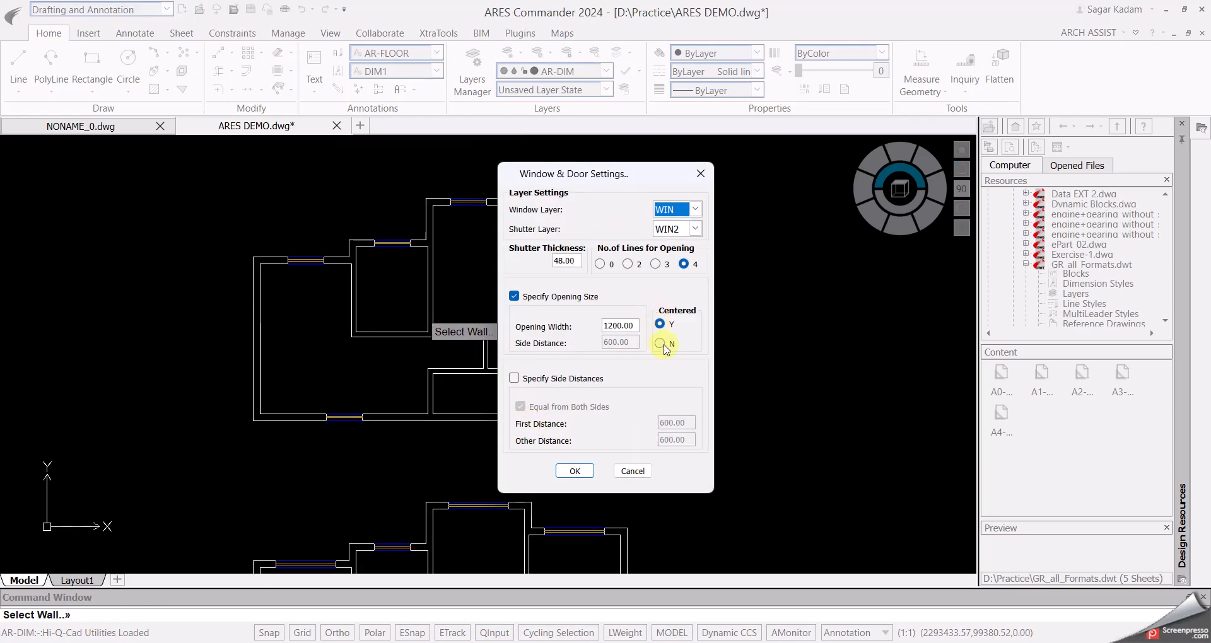
pyautogui.click(574, 471)
# Insert a window in the second floor plan's bottom living-room wall, measured from the corner near the toilet.
pyautogui.scroll(4, 651, 326)
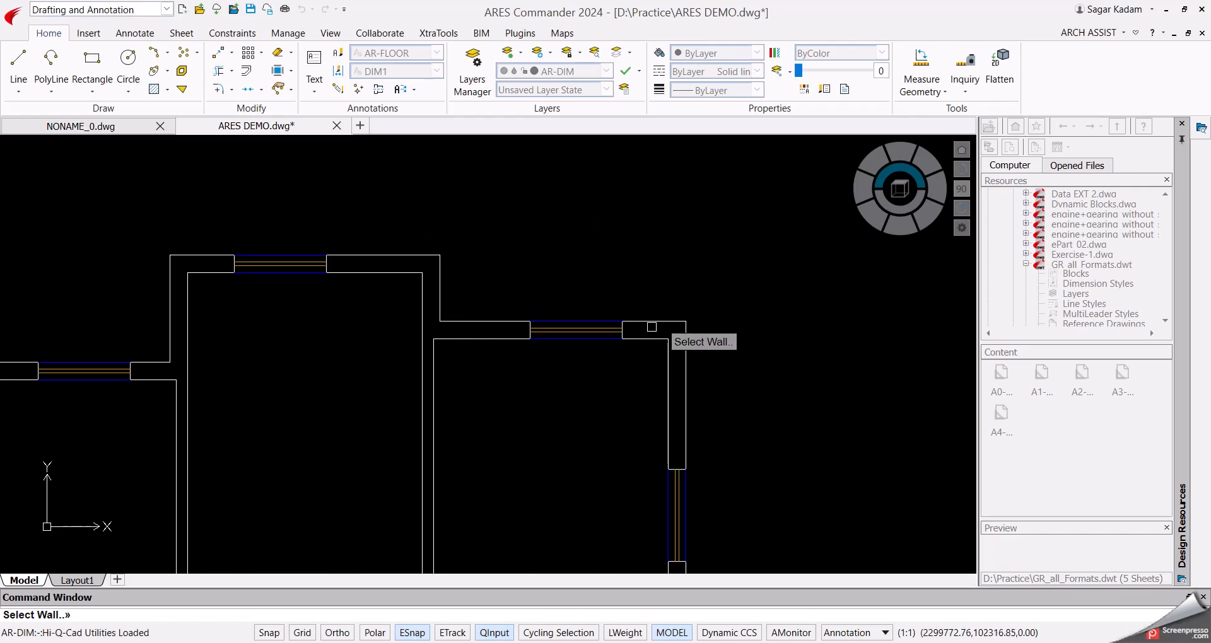
pyautogui.scroll(-3, 618, 372)
pyautogui.scroll(2, 681, 492)
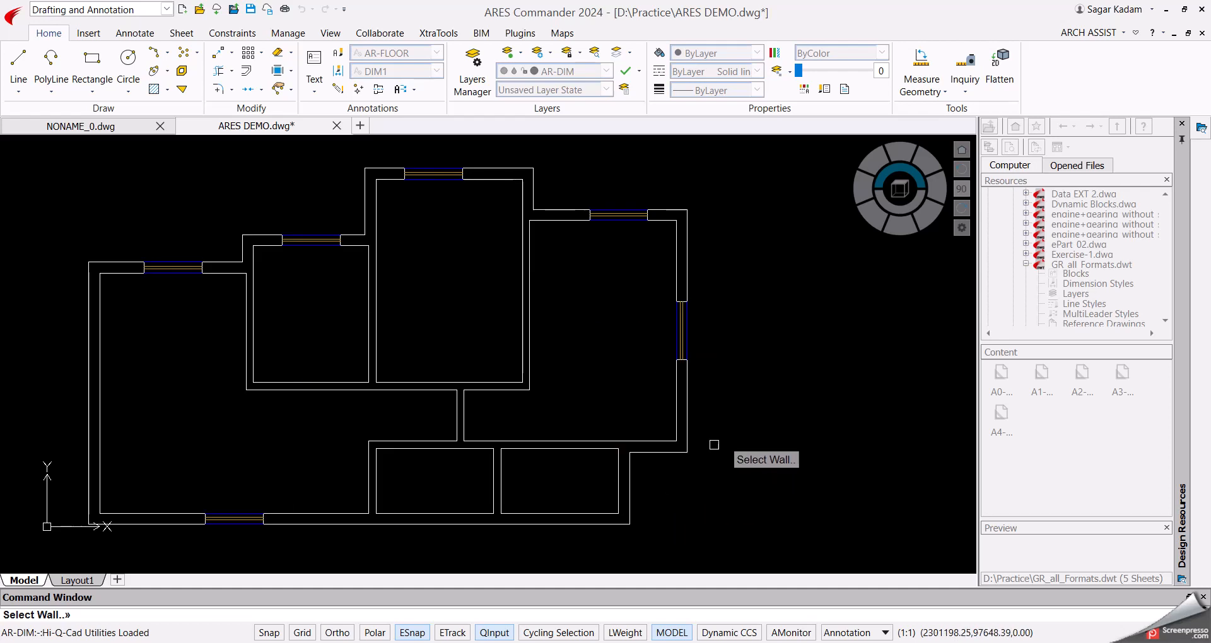
pyautogui.scroll(-2, 717, 418)
pyautogui.scroll(-3, 599, 427)
pyautogui.scroll(2, 615, 419)
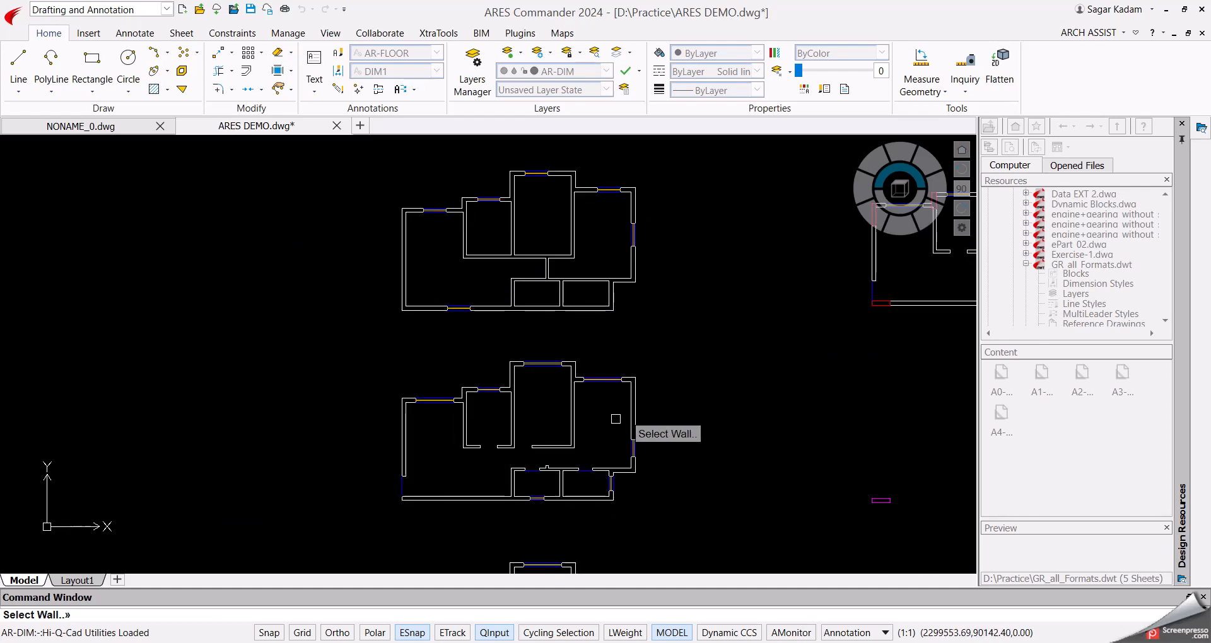
pyautogui.moveTo(508, 309); pyautogui.dragTo(504, 349, button='middle')
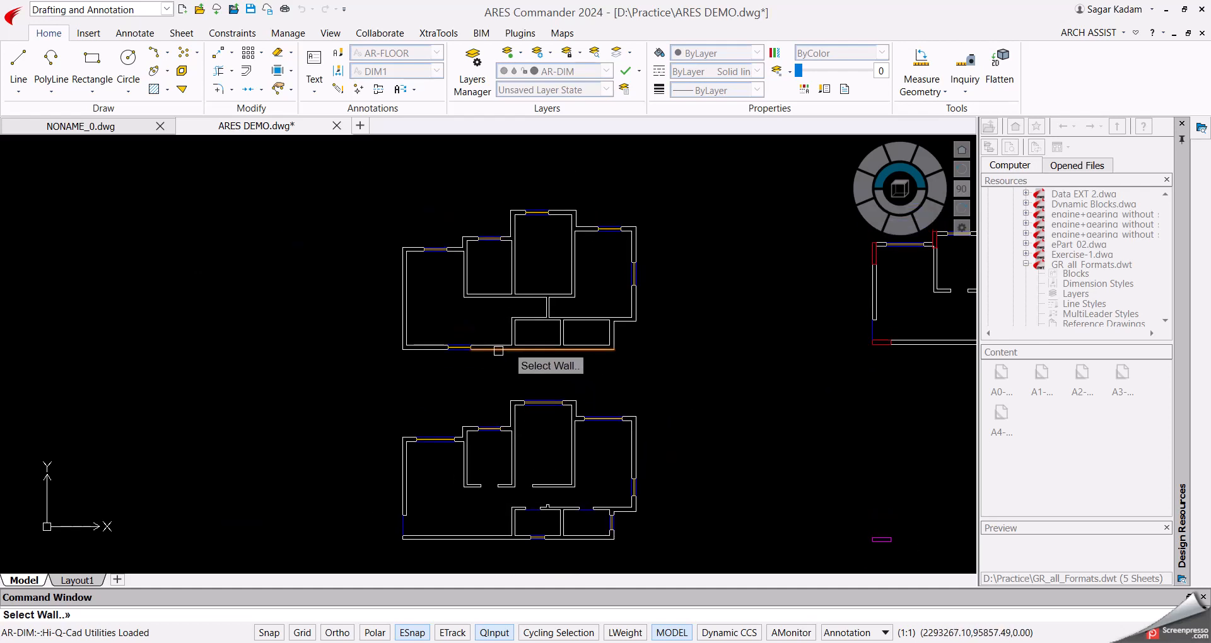
pyautogui.scroll(5, 512, 537)
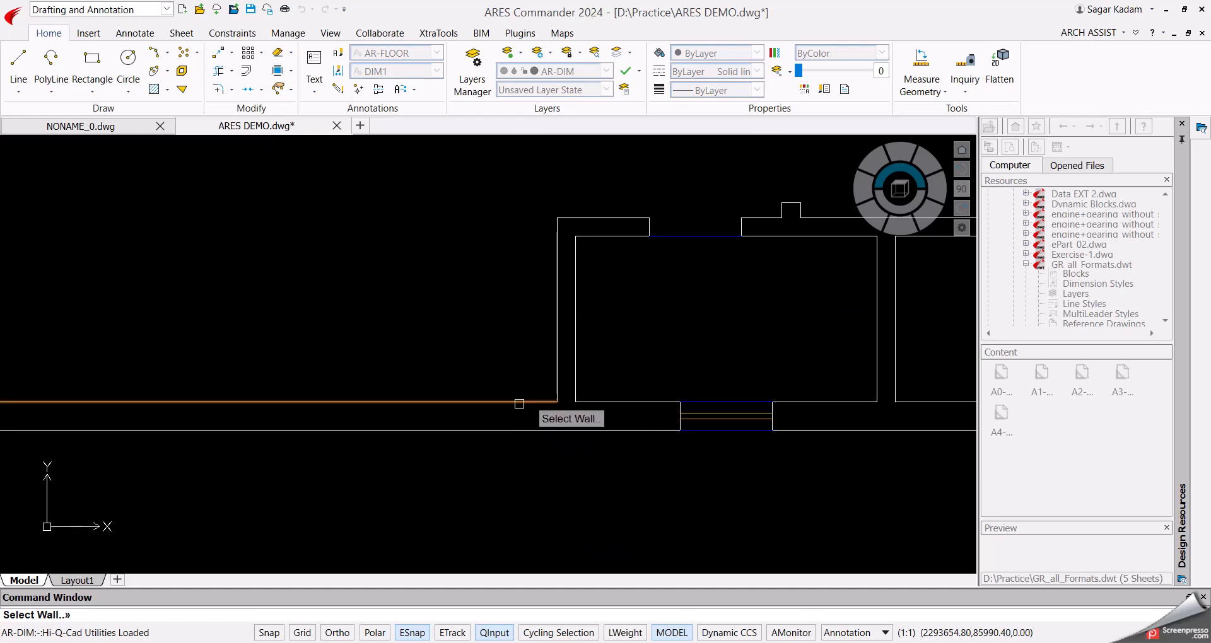
pyautogui.click(515, 402)
pyautogui.click(496, 427)
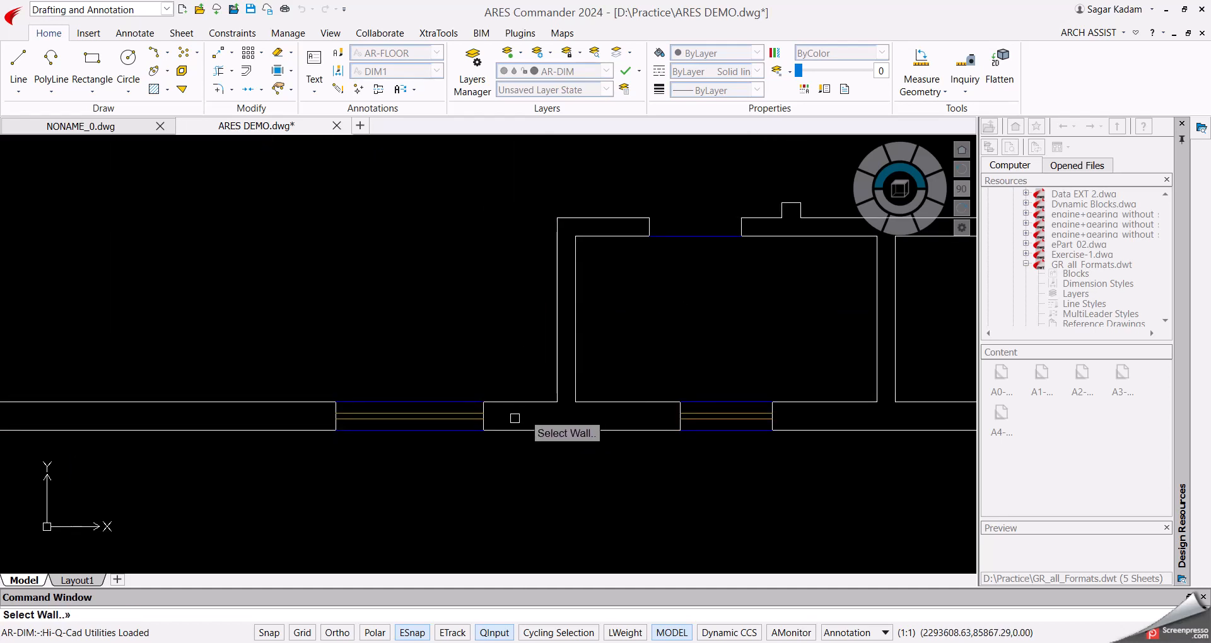
# Configure a plain opening with 0 lines, width 1200, not centred and a side distance of 600.
pyautogui.scroll(-6, 479, 379)
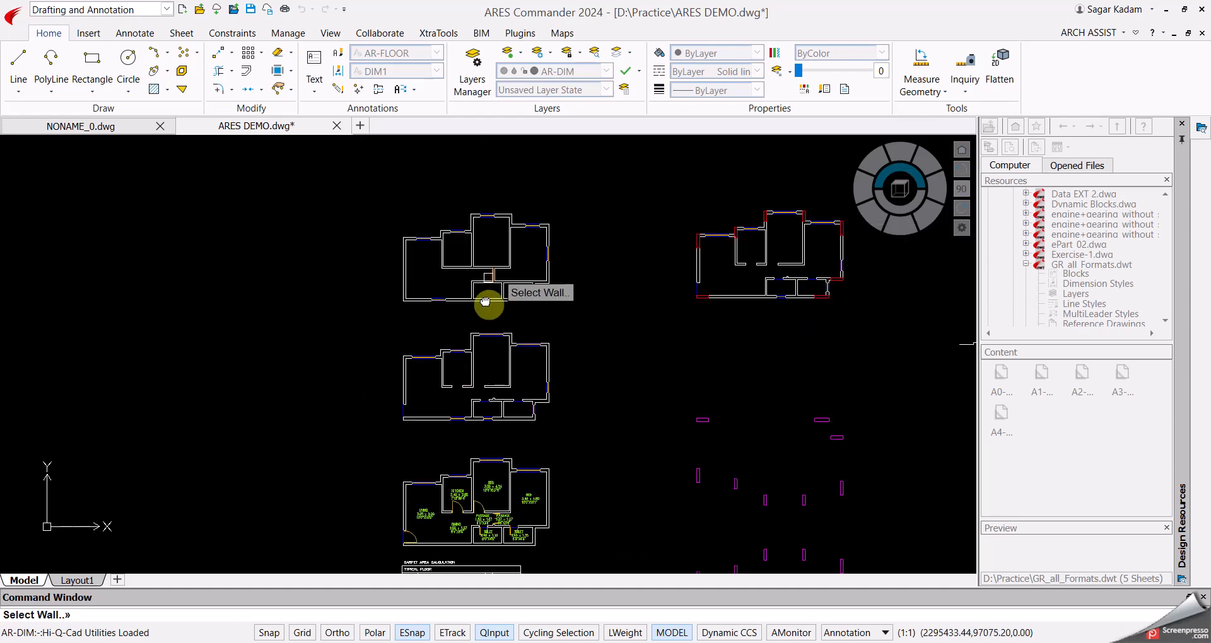
pyautogui.moveTo(485, 302); pyautogui.dragTo(485, 363, button='middle')
pyautogui.scroll(5, 452, 309)
pyautogui.click(456, 360)
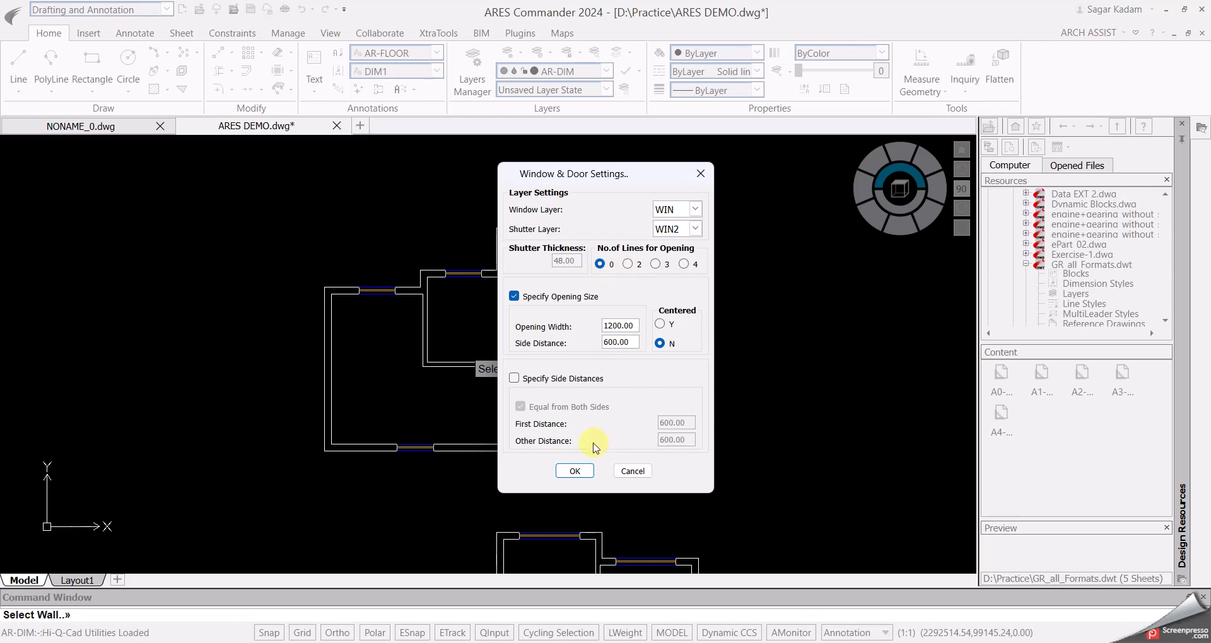
pyautogui.click(575, 471)
# Cut door openings in the upper plan's left living-room wall near the bottom corner and in the kitchen's bottom wall.
pyautogui.scroll(5, 343, 440)
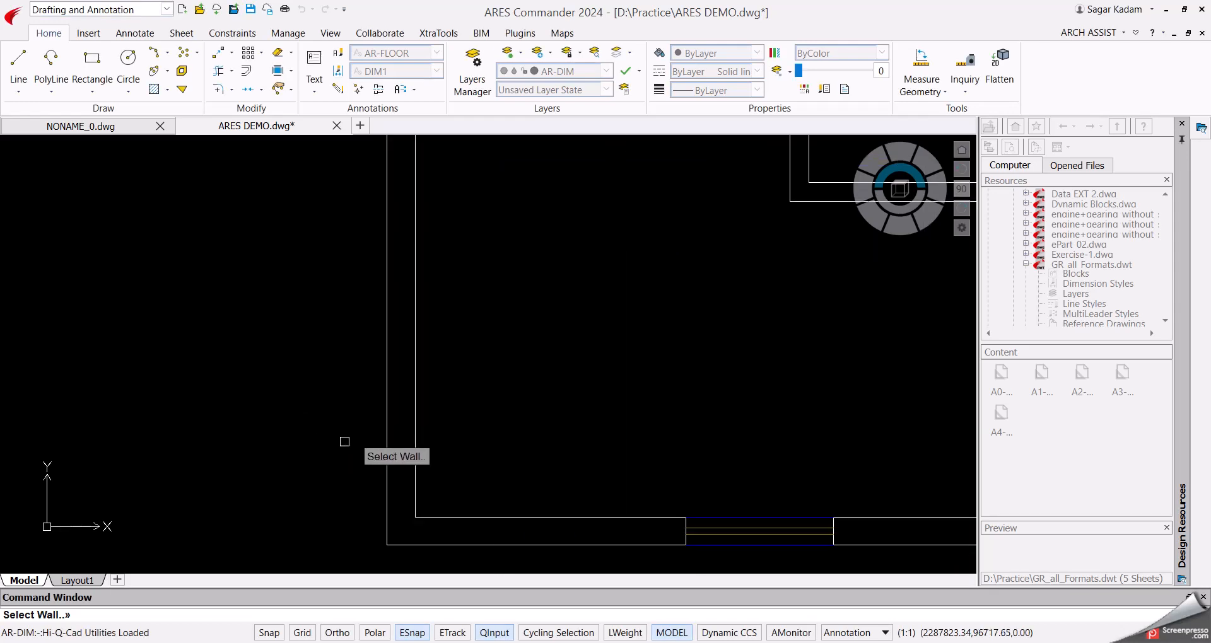
pyautogui.click(388, 482)
pyautogui.scroll(-4, 349, 493)
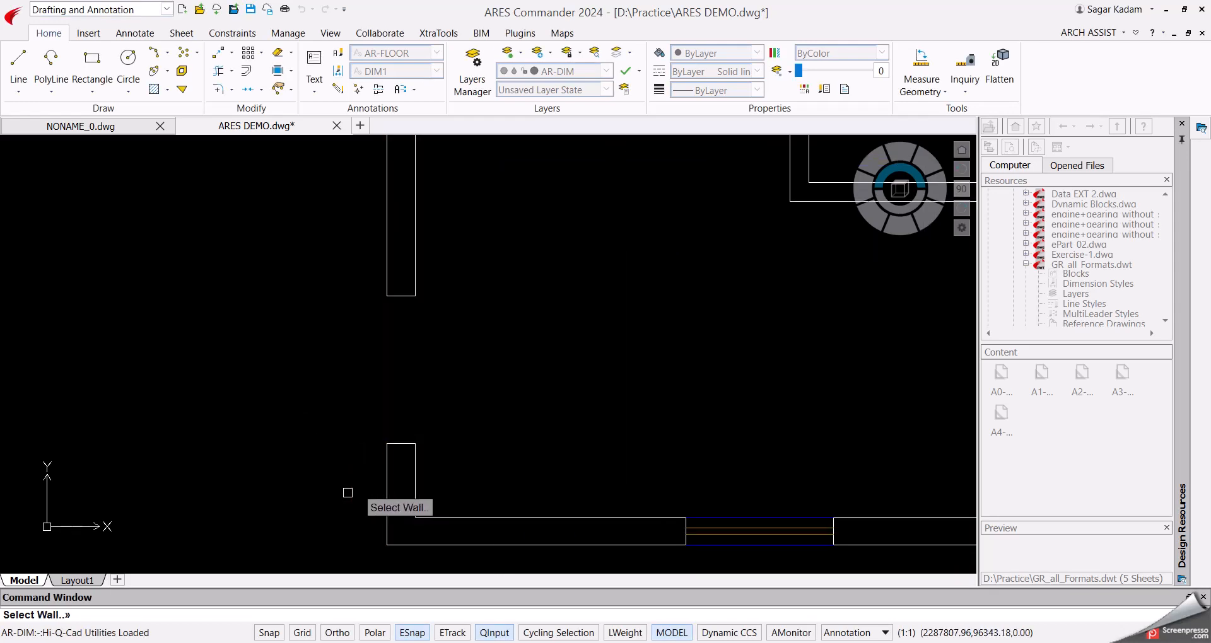
pyautogui.scroll(4, 532, 377)
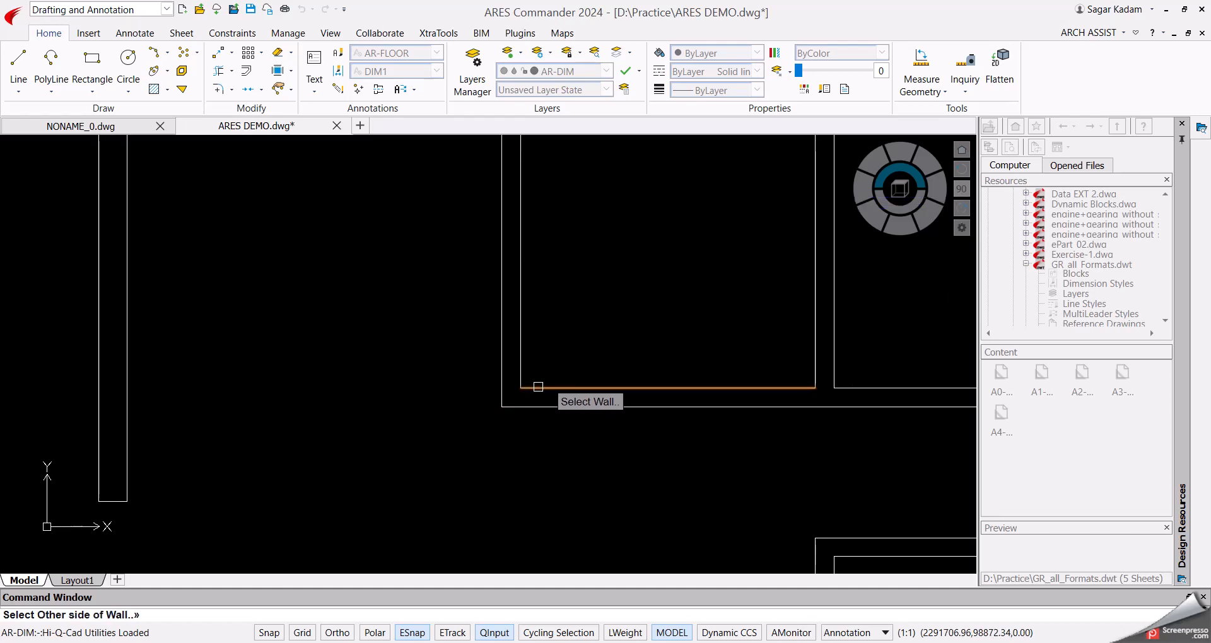
pyautogui.click(546, 407)
pyautogui.scroll(-5, 555, 445)
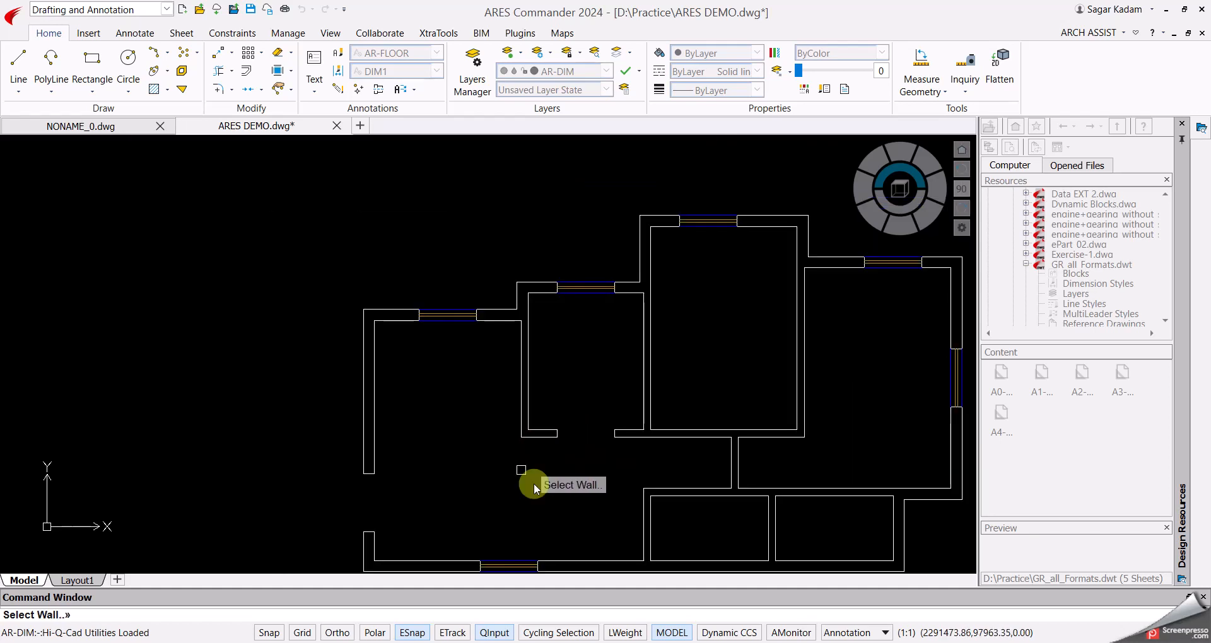
pyautogui.press('Return')
pyautogui.click(558, 472)
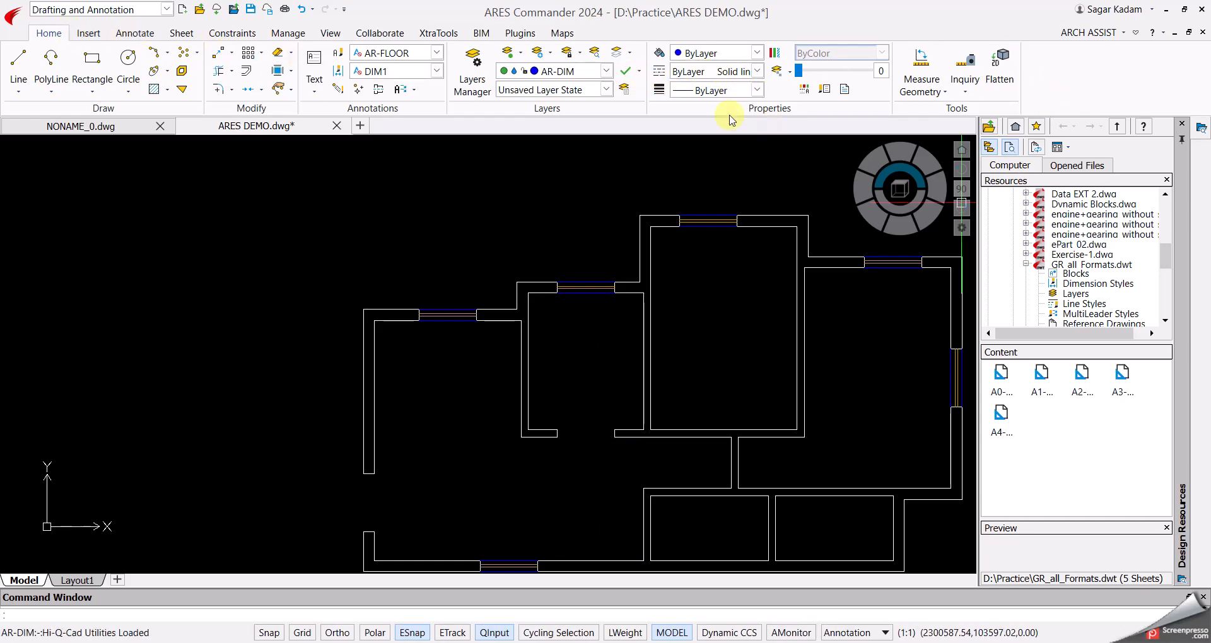
# Make DOOR the current layer and insert a door symbol in the living room's left wall opening.
pyautogui.click(599, 75)
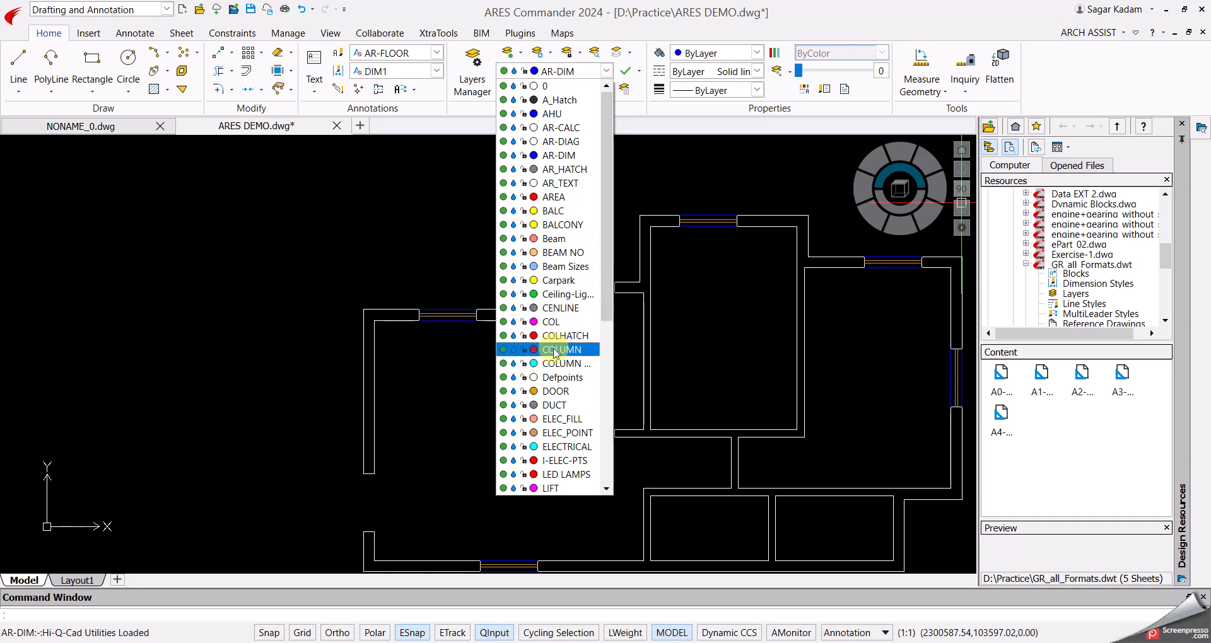
pyautogui.click(555, 308)
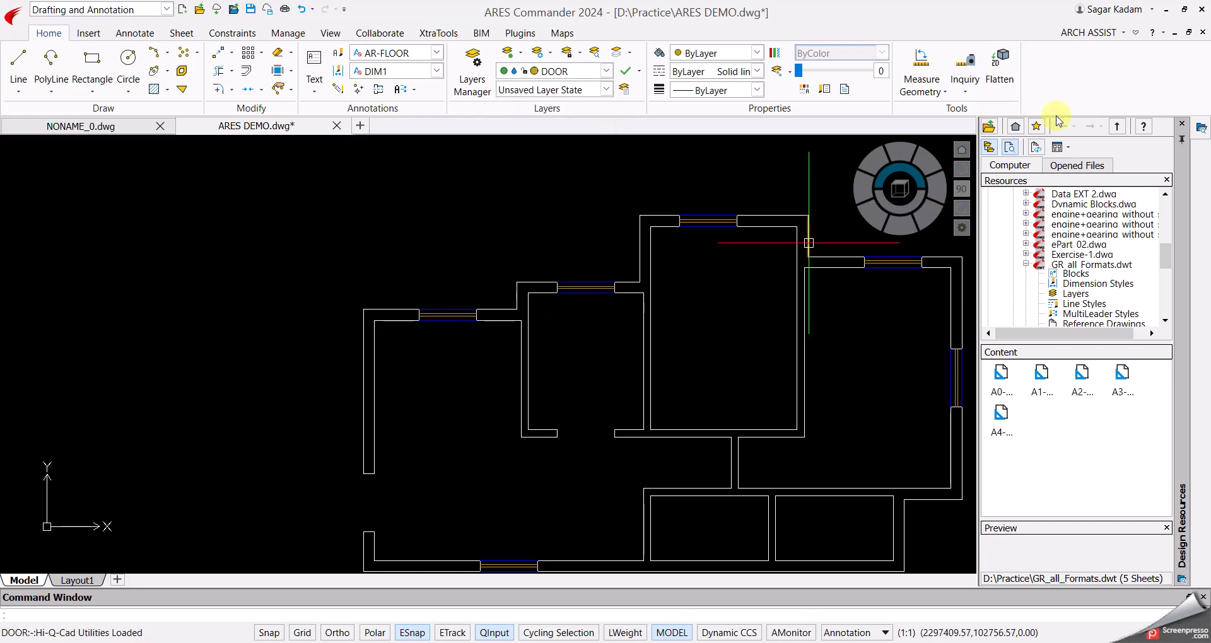
pyautogui.click(1102, 43)
pyautogui.moveTo(1116, 65)
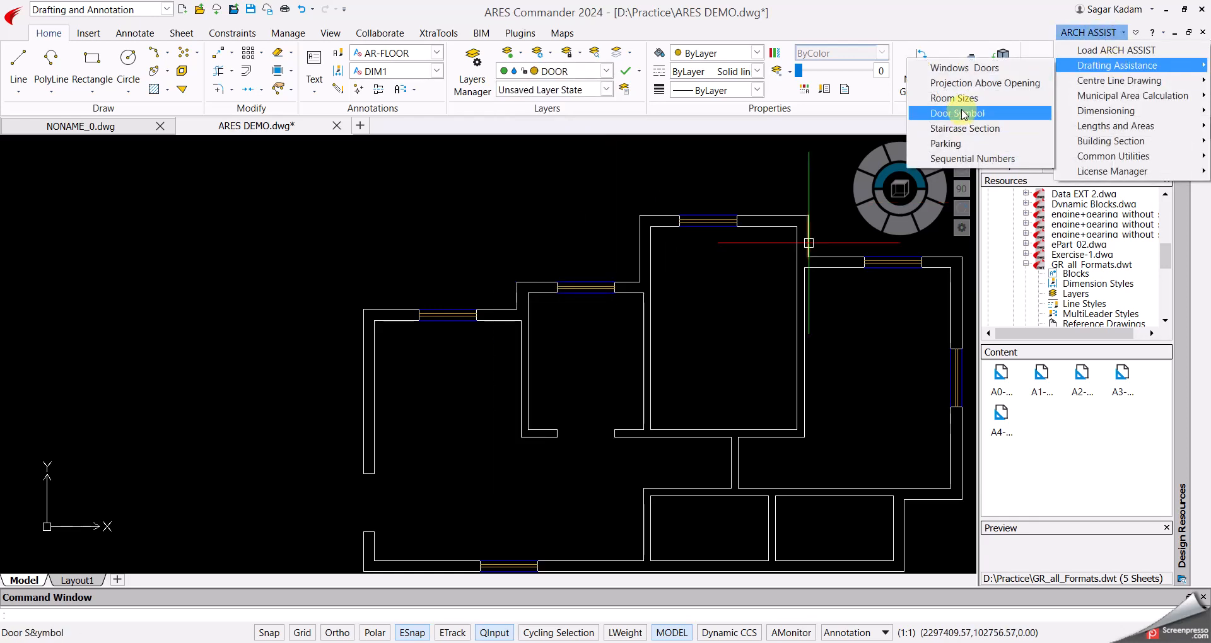
pyautogui.click(963, 115)
pyautogui.scroll(3, 433, 441)
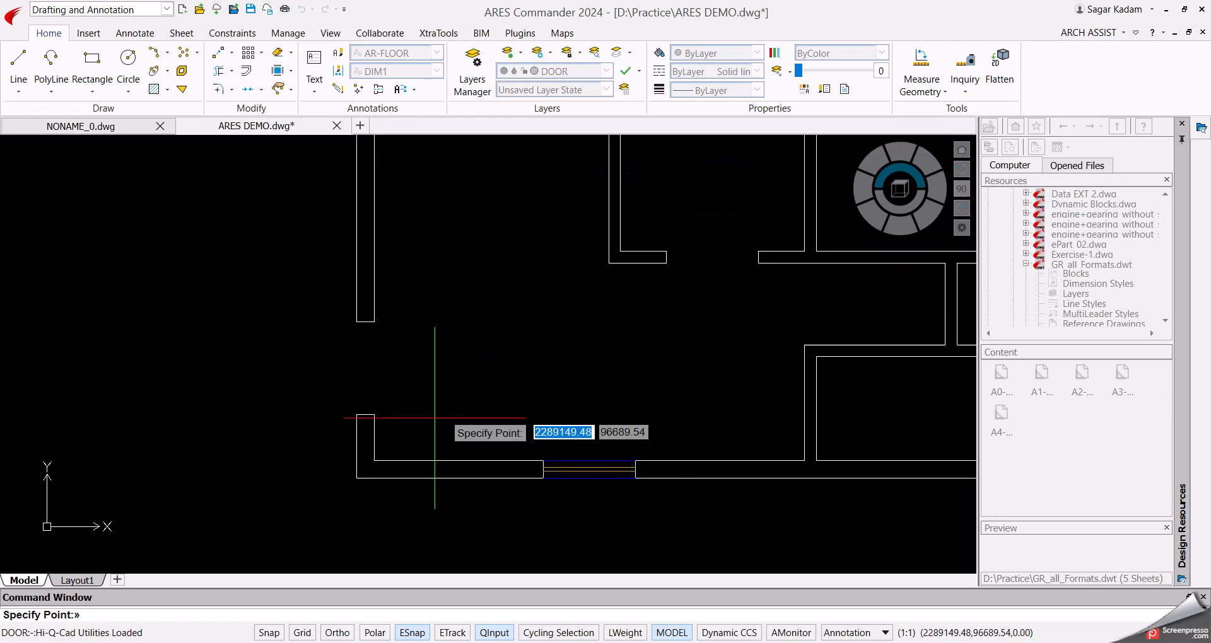
pyautogui.click(366, 412)
pyautogui.click(497, 404)
# Insert a door symbol in the kitchen's bottom wall opening, swinging into the kitchen, and end the command.
pyautogui.moveTo(505, 395); pyautogui.dragTo(347, 468, button='middle')
pyautogui.click(518, 328)
pyautogui.click(535, 275)
pyautogui.scroll(-2, 542, 358)
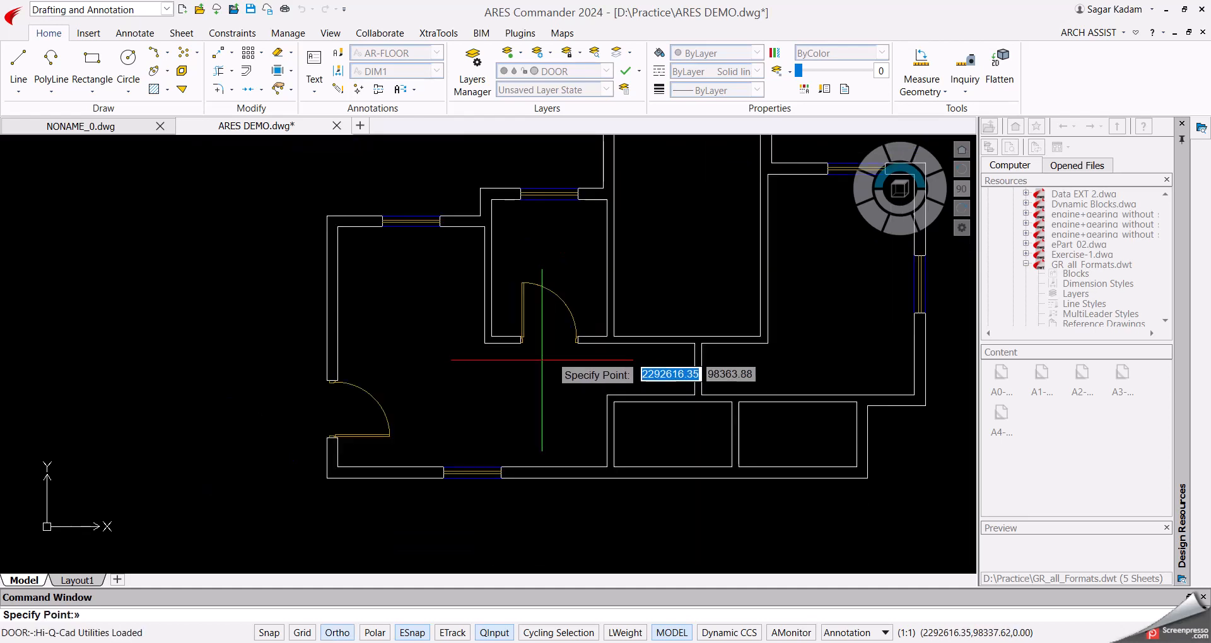
pyautogui.scroll(-4, 522, 383)
pyautogui.moveTo(507, 460); pyautogui.dragTo(437, 330, button='middle')
pyautogui.press('Escape')
# Examine the door symbols, room names and sizes on the labelled reference plan above the carpet area table.
pyautogui.scroll(-4, 479, 378)
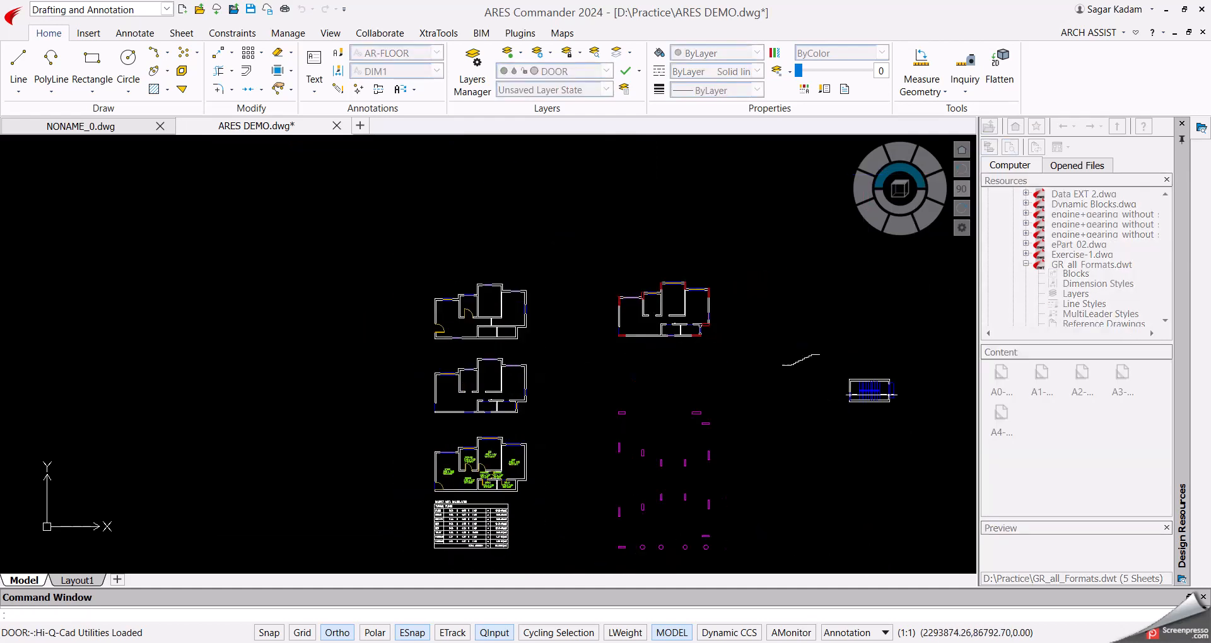
pyautogui.scroll(5, 488, 325)
pyautogui.scroll(2, 336, 311)
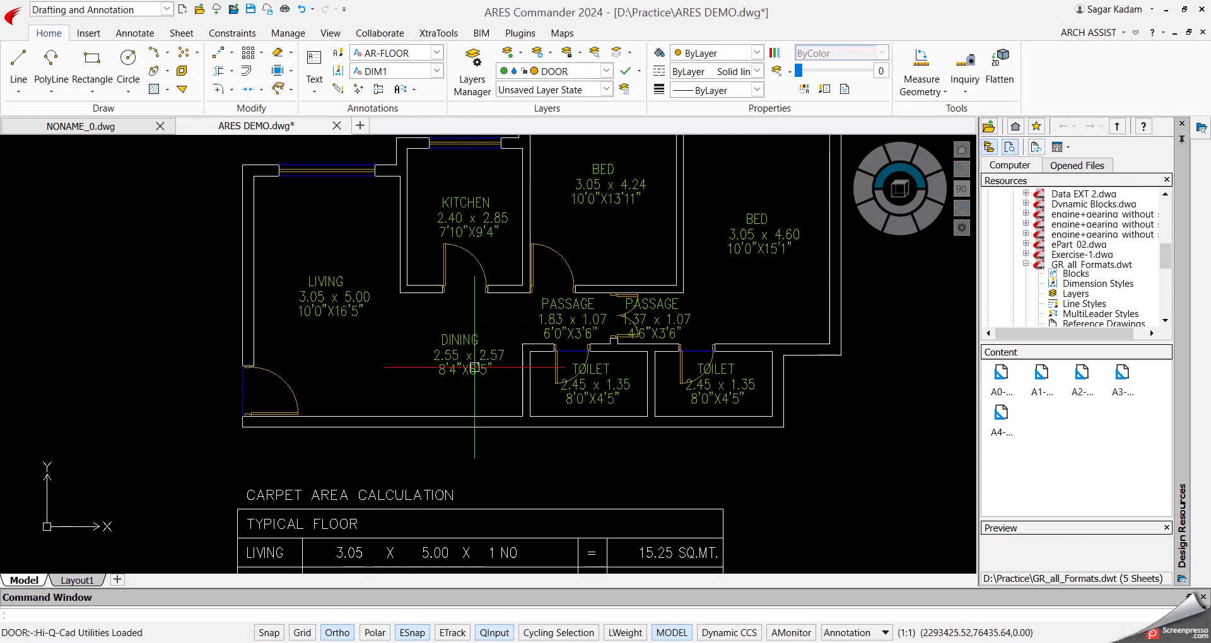
pyautogui.scroll(-2, 495, 398)
pyautogui.moveTo(457, 174); pyautogui.dragTo(471, 402, button='middle')
pyautogui.scroll(2, 466, 375)
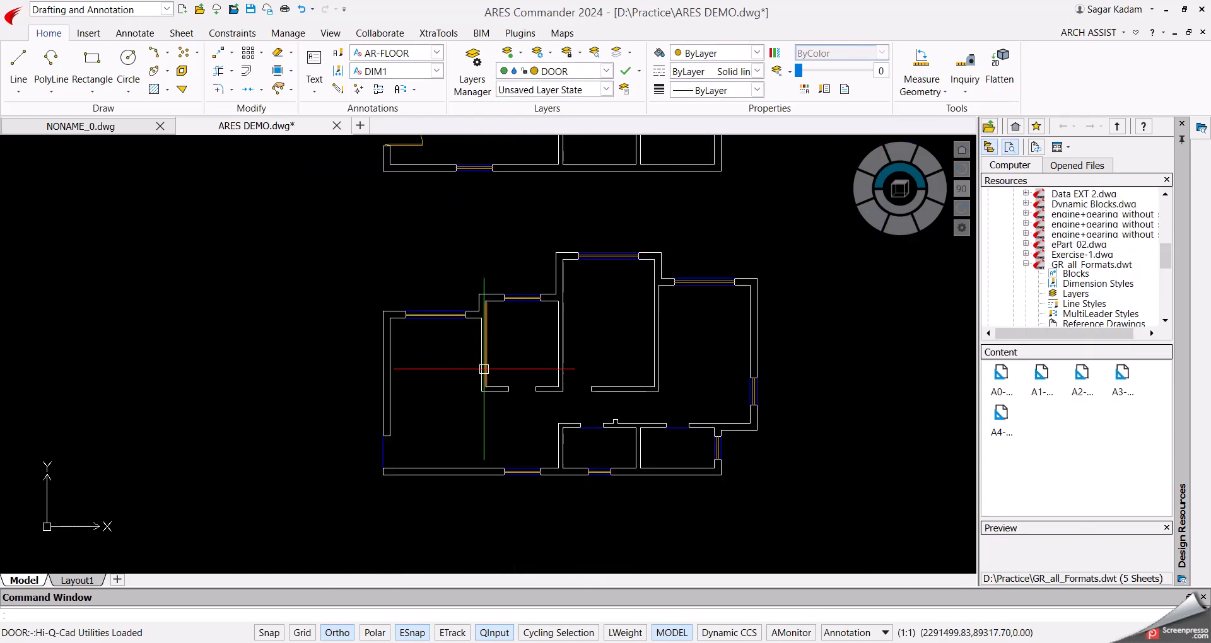
pyautogui.moveTo(472, 247); pyautogui.dragTo(480, 490, button='middle')
# Set up the Room Sizes label for LIVING with primary units, alternate units at precision 0, and area enabled.
pyautogui.click(1100, 33)
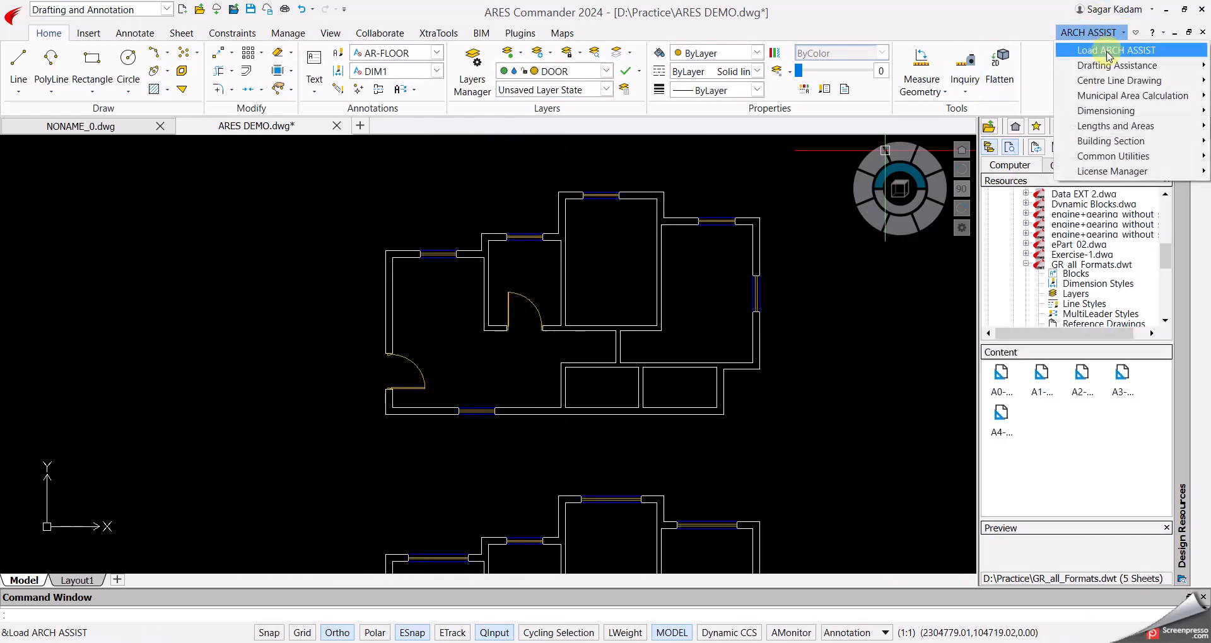
pyautogui.moveTo(1097, 68)
pyautogui.click(958, 104)
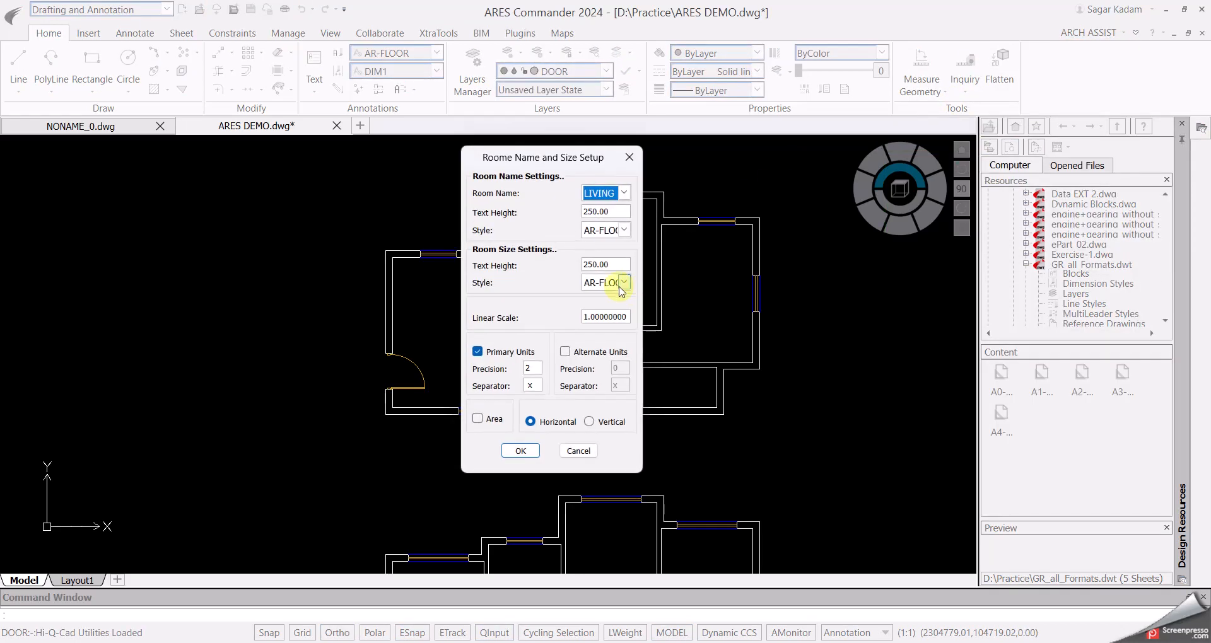
pyautogui.click(623, 194)
pyautogui.click(564, 222)
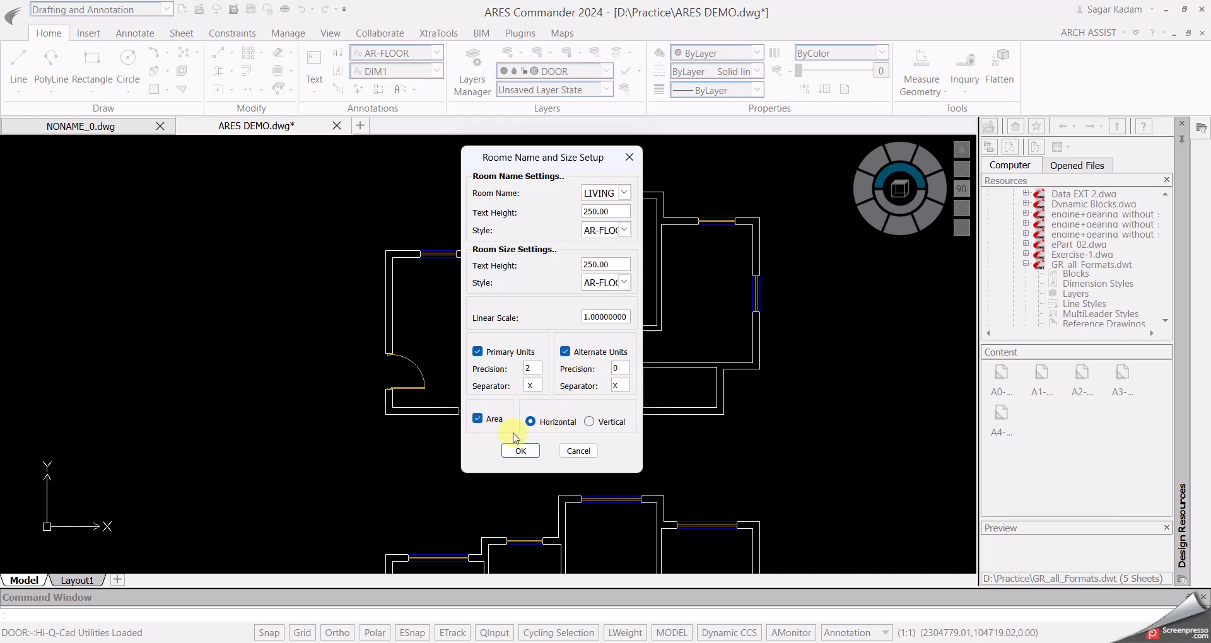
pyautogui.click(520, 451)
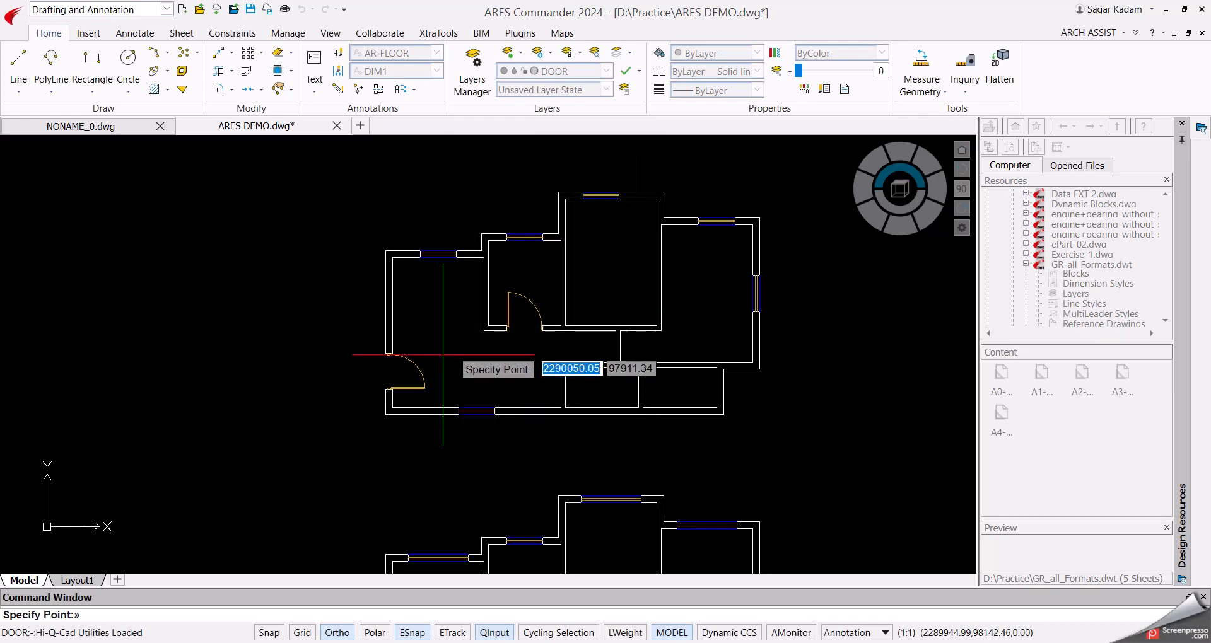
# Place the LIVING name and size label inside the living room, picking opposite inner room corners to measure it.
pyautogui.scroll(2, 404, 334)
pyautogui.click(416, 316)
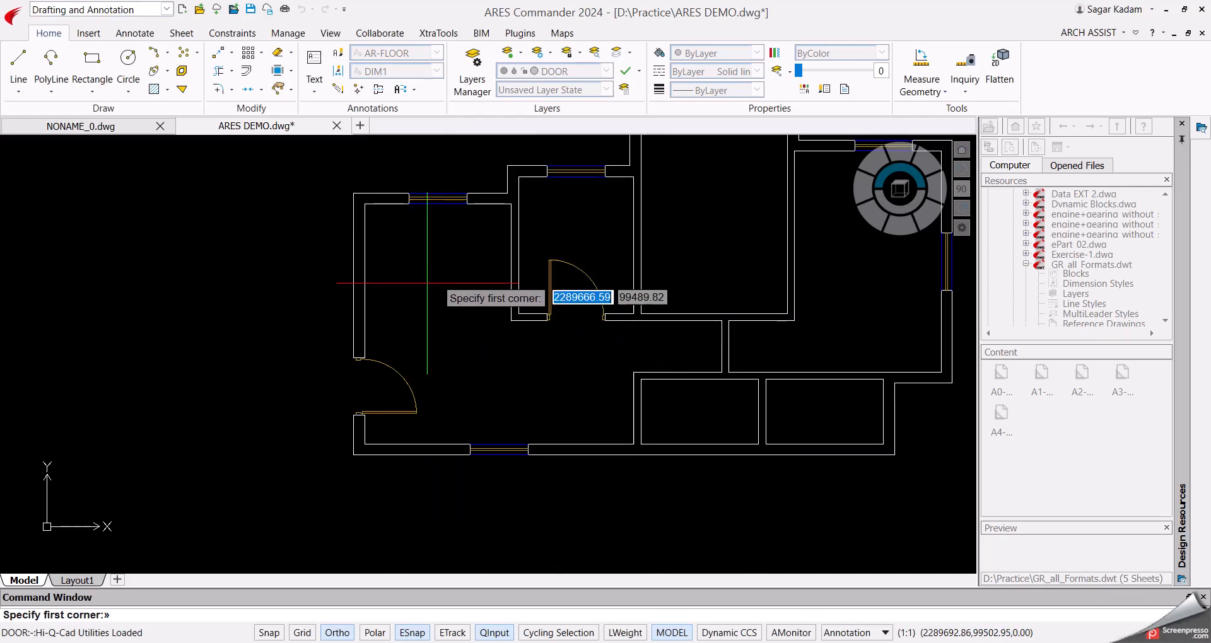
pyautogui.click(511, 205)
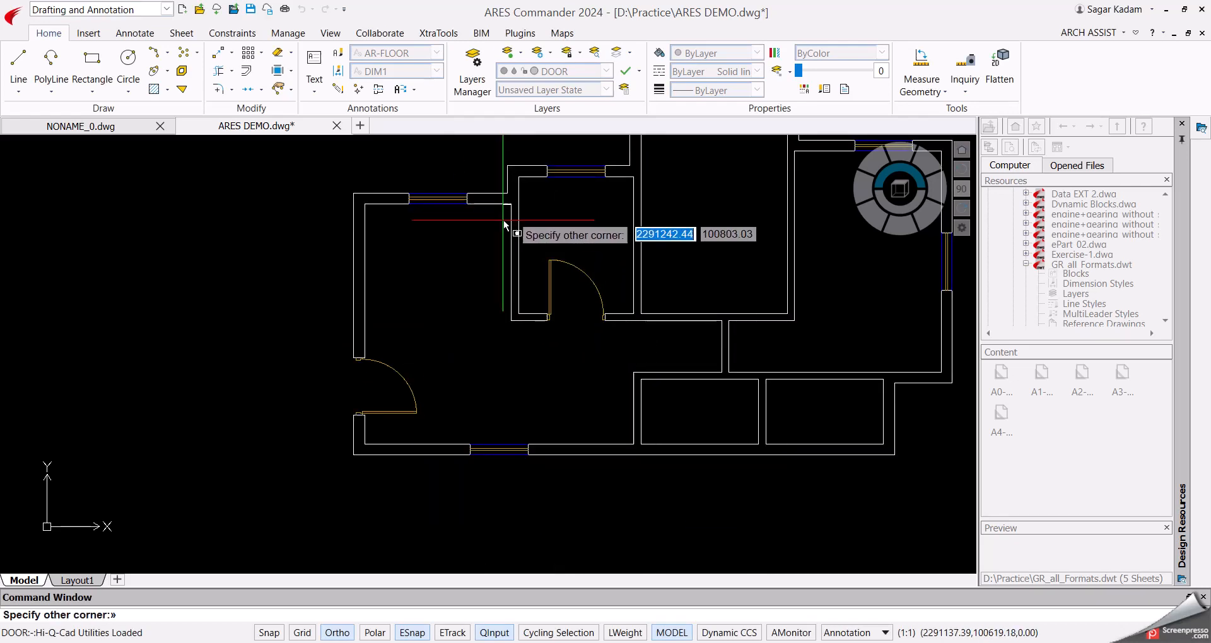
pyautogui.click(366, 445)
pyautogui.press('Return')
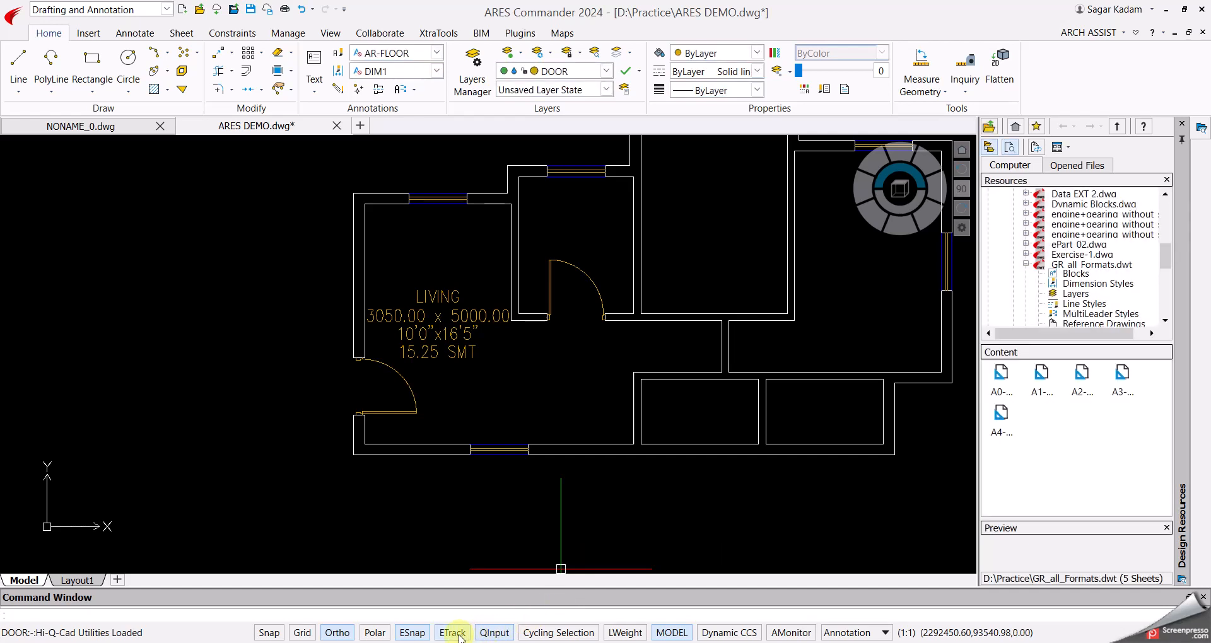
# Review the enabled entity snaps in the drafting options and close the options.
pyautogui.rightClick(426, 636)
pyautogui.click(454, 622)
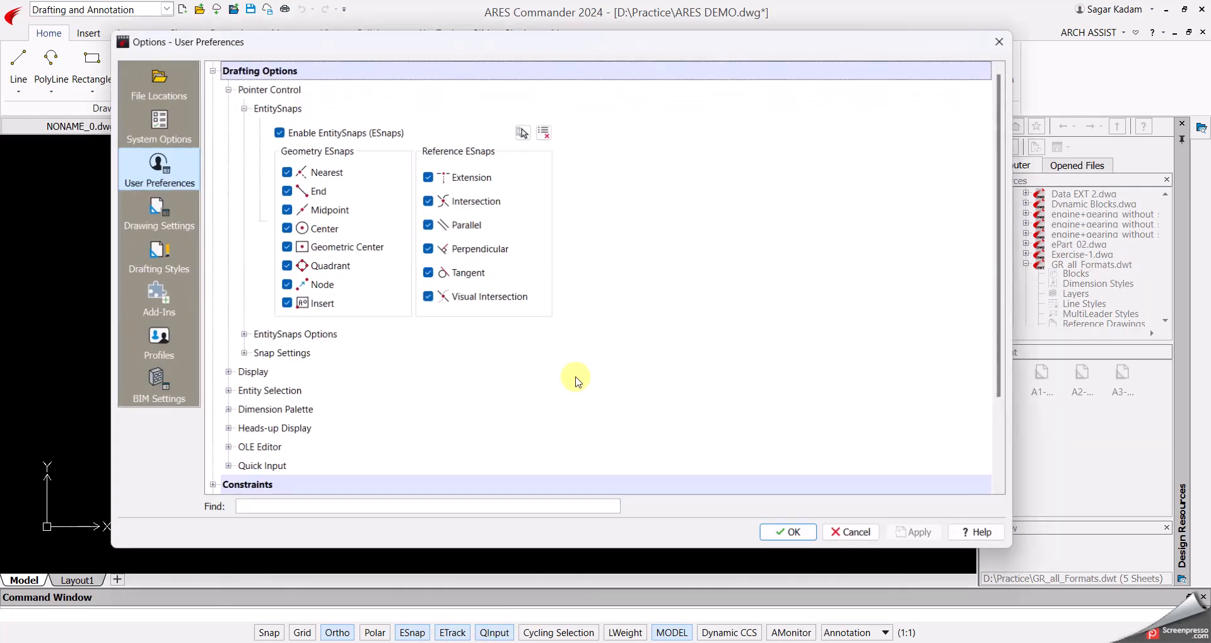
pyautogui.click(793, 534)
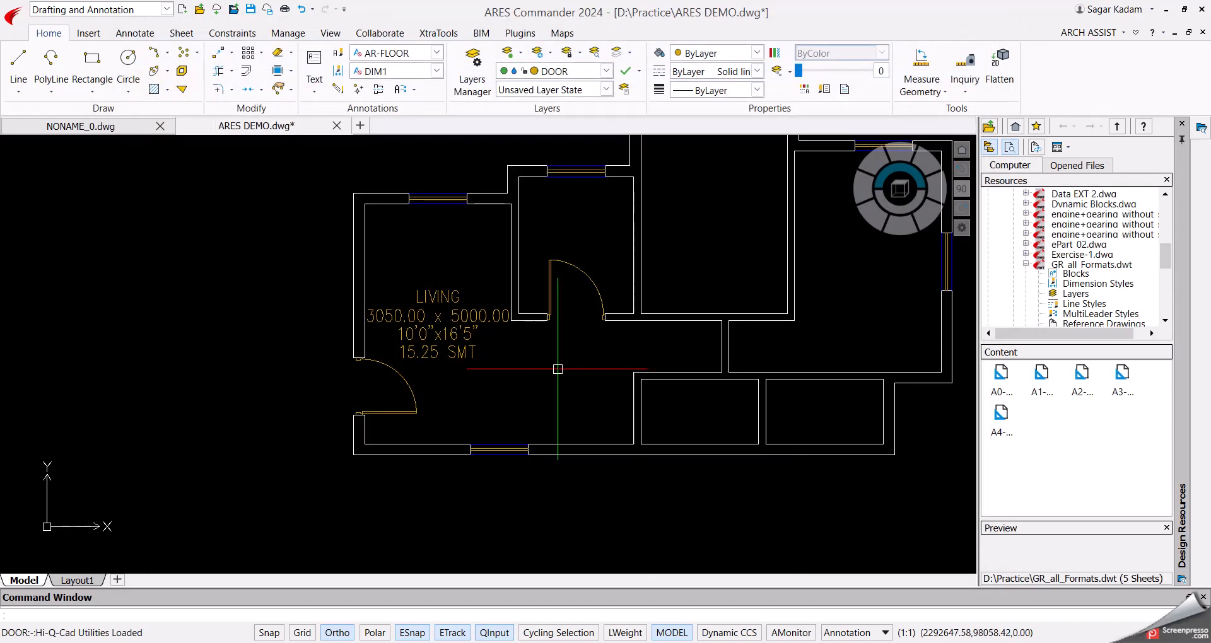
pyautogui.press('Return')
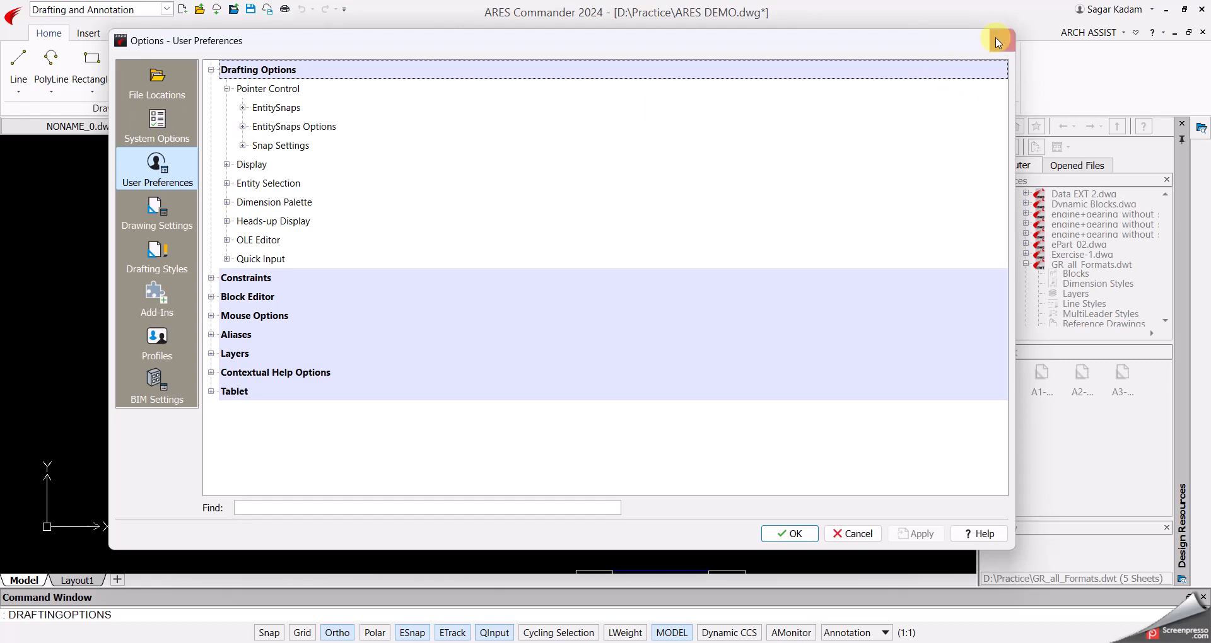
pyautogui.click(998, 42)
# Add a DINING name and size label to the area below the kitchen, measured between its opposite corners.
pyautogui.click(1088, 32)
pyautogui.moveTo(1098, 65)
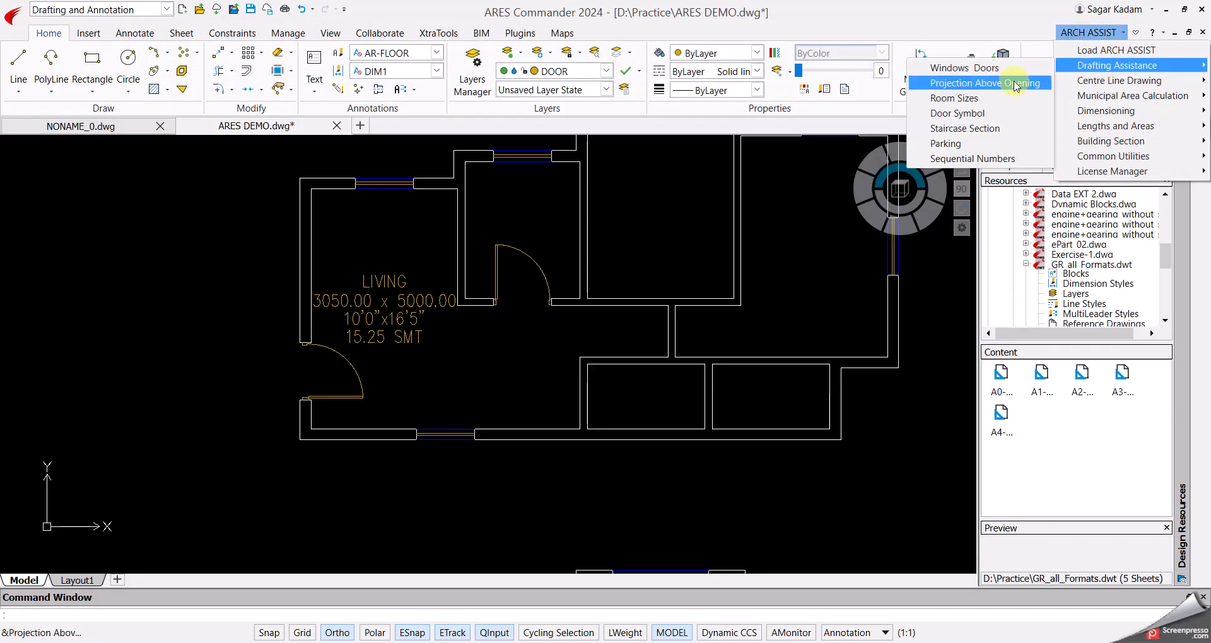
pyautogui.click(970, 105)
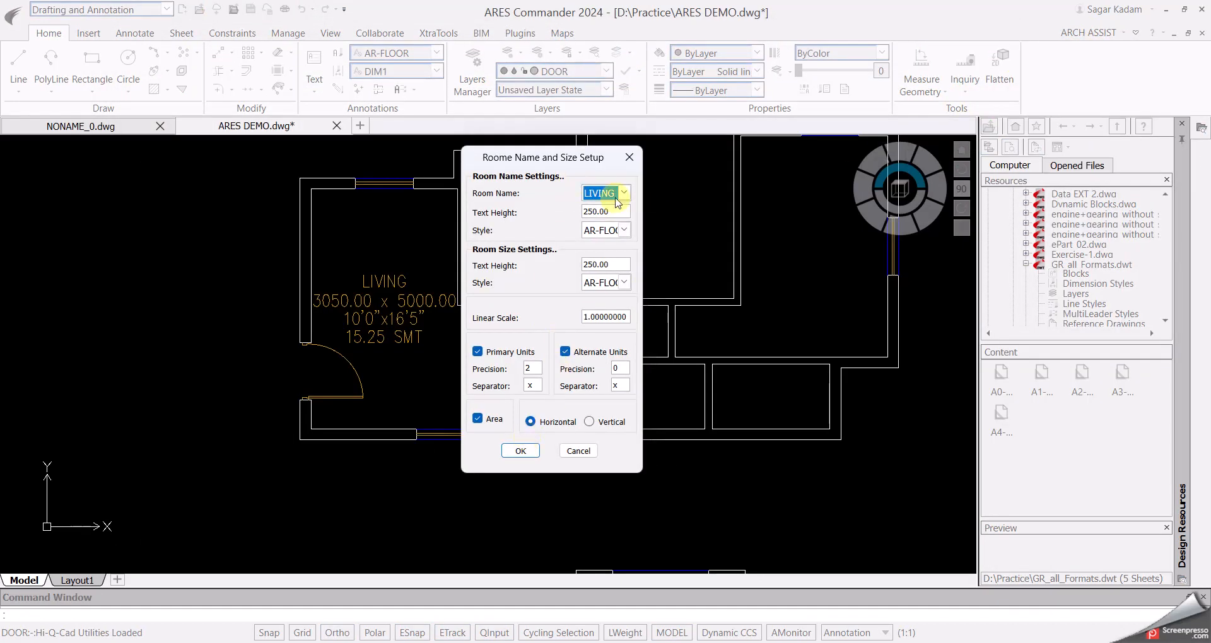
pyautogui.click(617, 199)
pyautogui.click(599, 231)
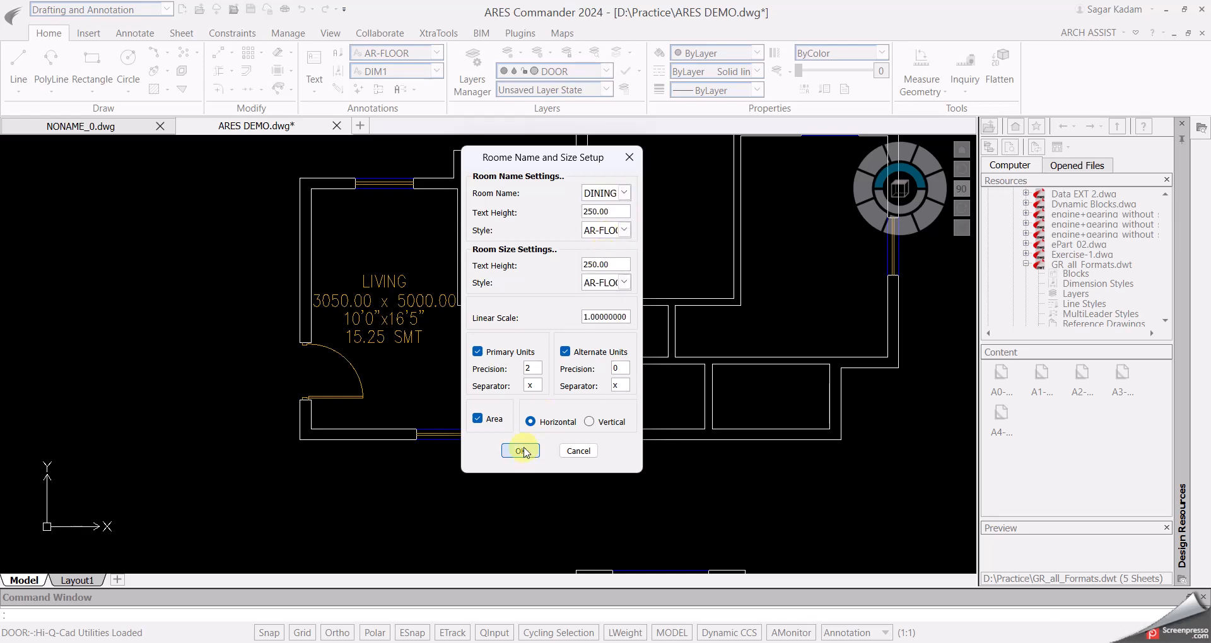
pyautogui.click(524, 452)
pyautogui.click(511, 383)
pyautogui.click(458, 306)
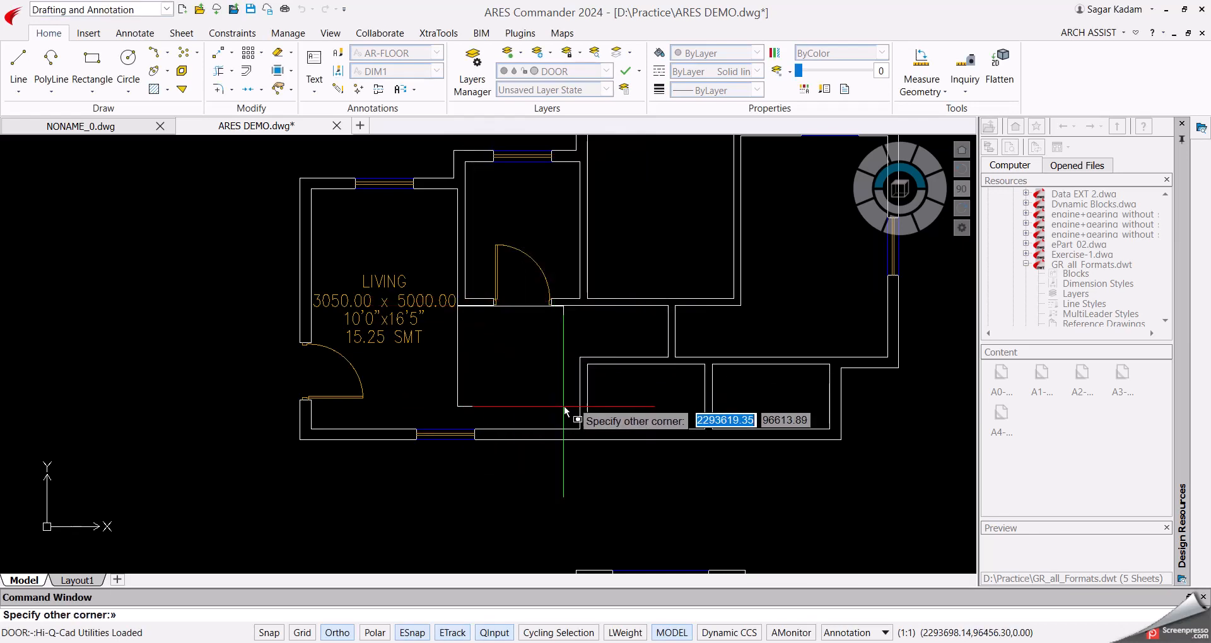
pyautogui.click(579, 428)
# End the labelling command and examine the room labels on the reference plan and its carpet area table.
pyautogui.scroll(-4, 495, 446)
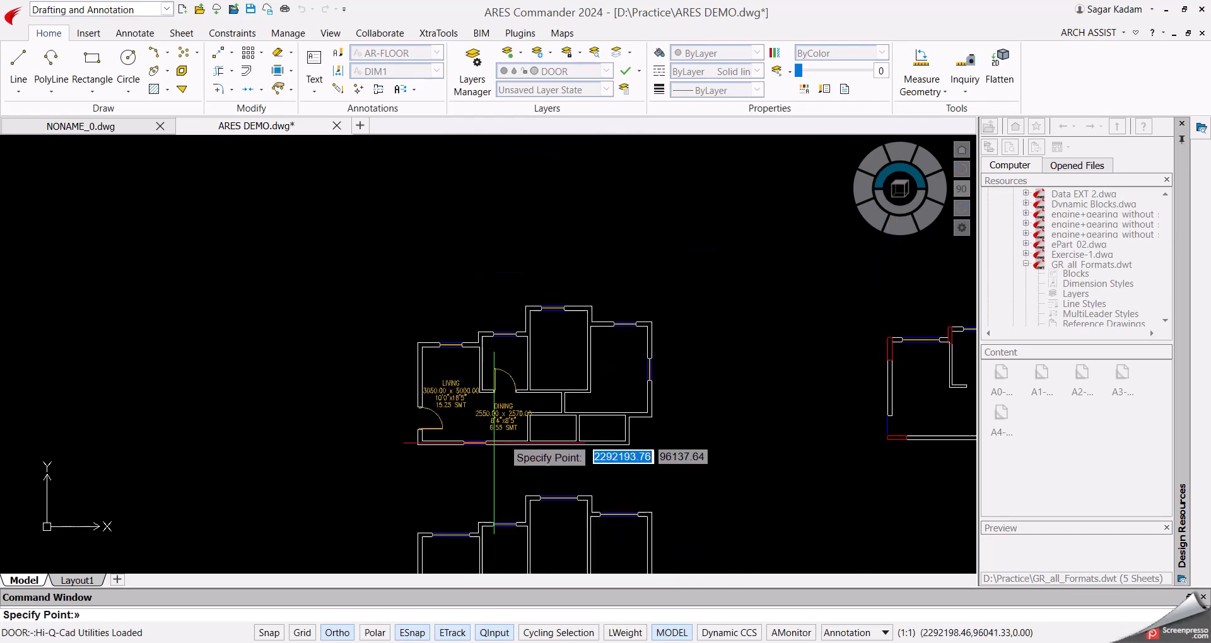
pyautogui.scroll(-2, 493, 443)
pyautogui.moveTo(493, 442); pyautogui.dragTo(470, 249, button='middle')
pyautogui.scroll(-2, 490, 330)
pyautogui.scroll(4, 487, 436)
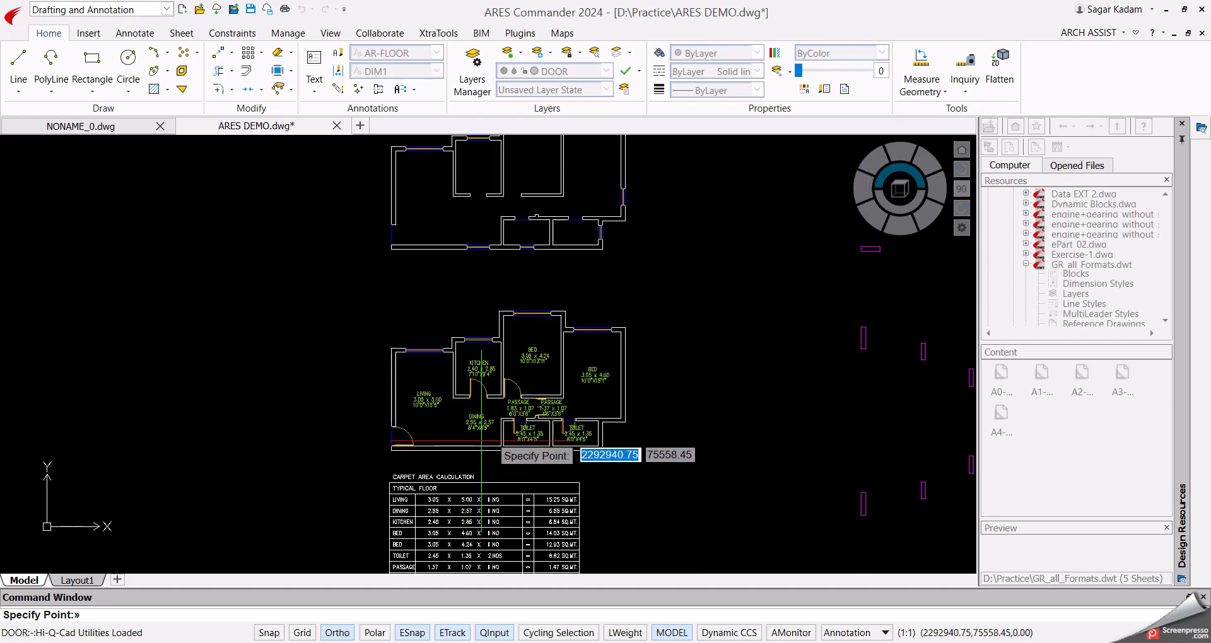
pyautogui.press('Escape')
pyautogui.scroll(5, 494, 432)
pyautogui.scroll(-4, 633, 442)
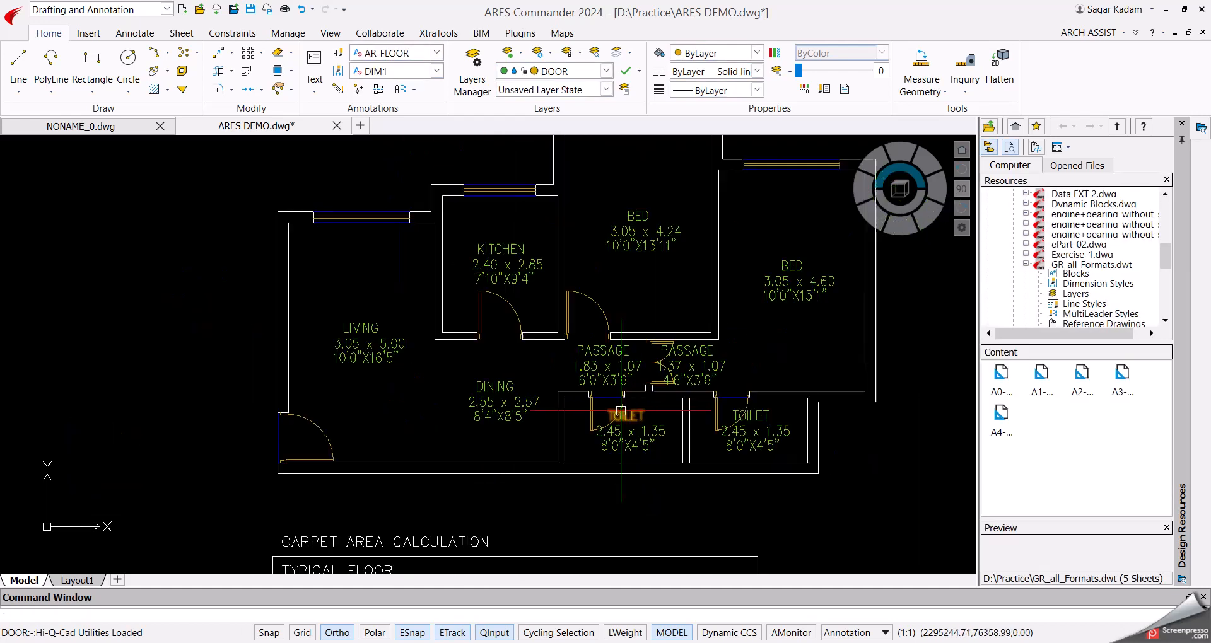
pyautogui.scroll(2, 548, 426)
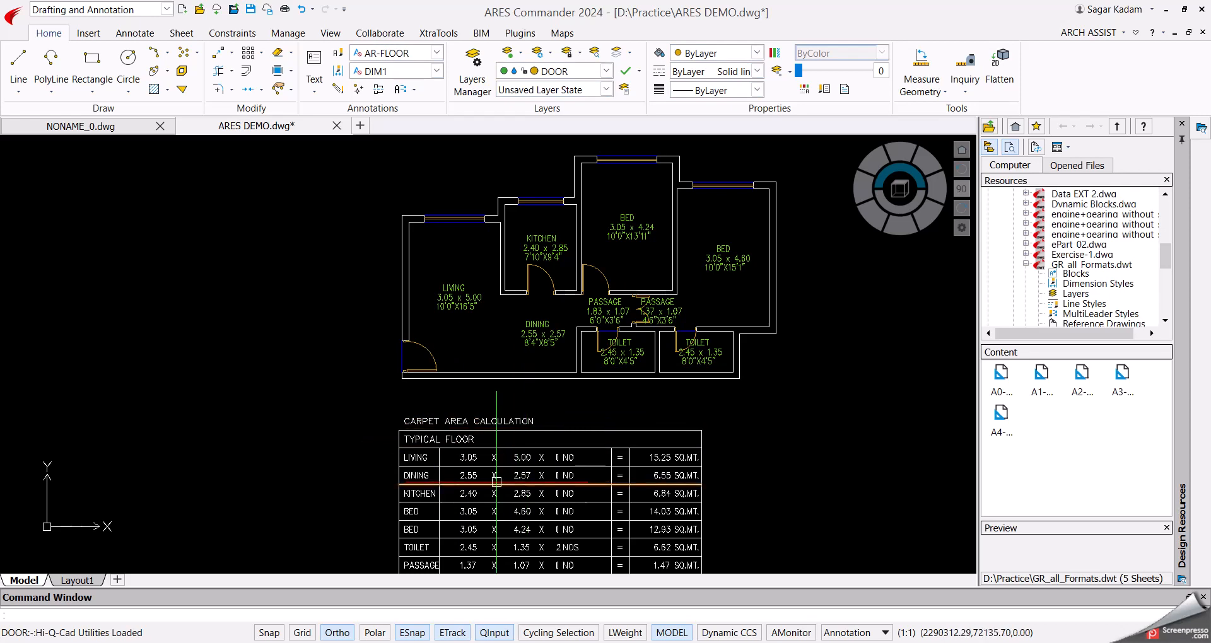
# Generate a built up area calculation table for TYPICAL FLOOR from the reference plan's room labels, placed left of the plan.
pyautogui.click(1079, 32)
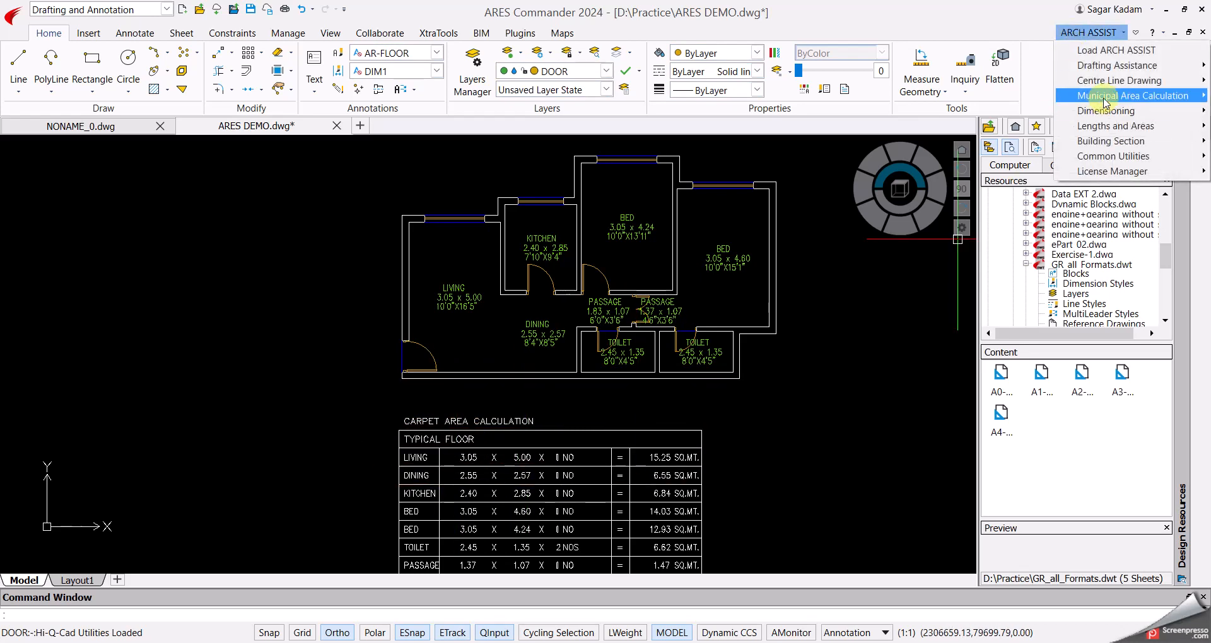
pyautogui.moveTo(1129, 96)
pyautogui.click(992, 117)
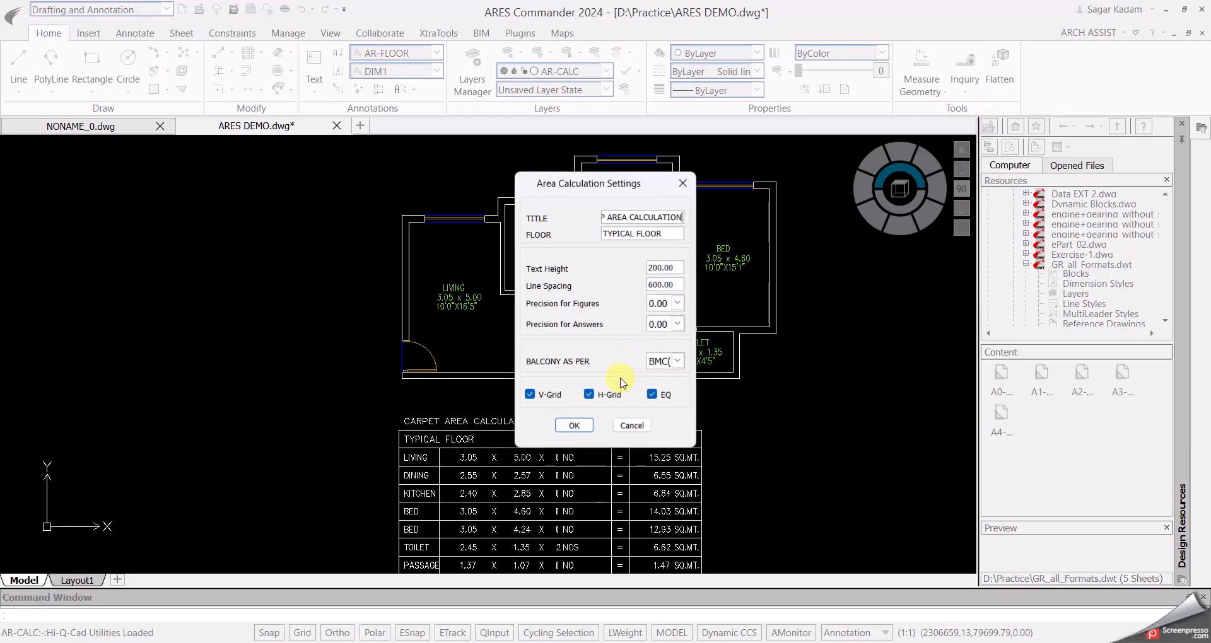
pyautogui.click(591, 423)
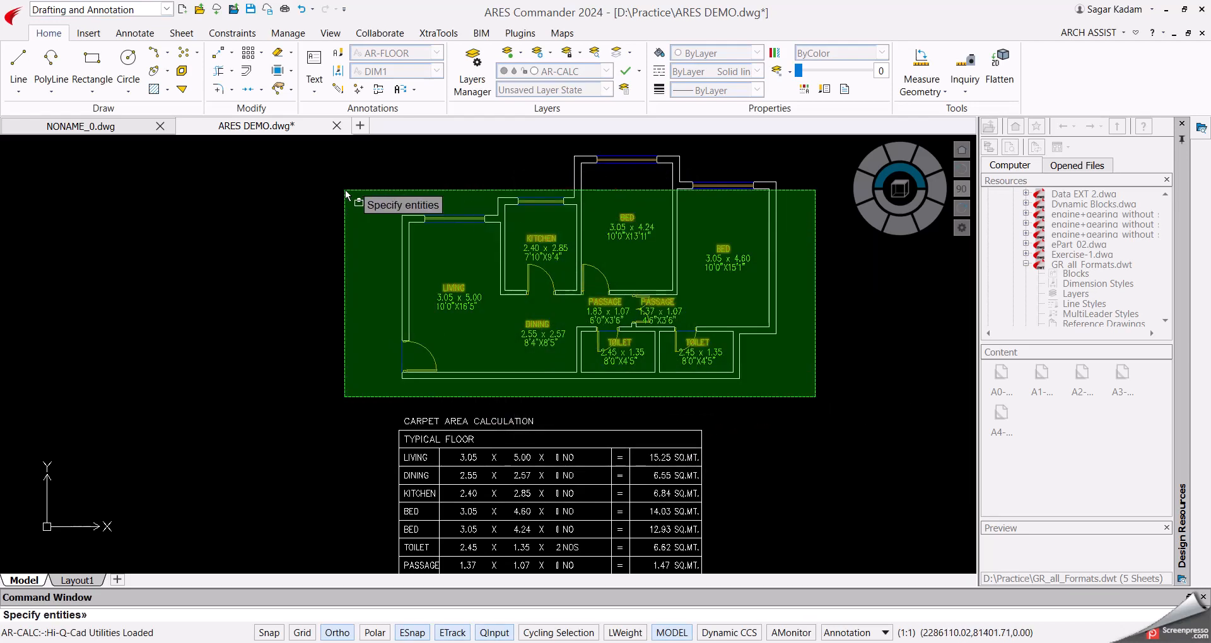
pyautogui.press('Return')
pyautogui.moveTo(443, 300); pyautogui.dragTo(635, 292, button='middle')
pyautogui.scroll(-3, 398, 292)
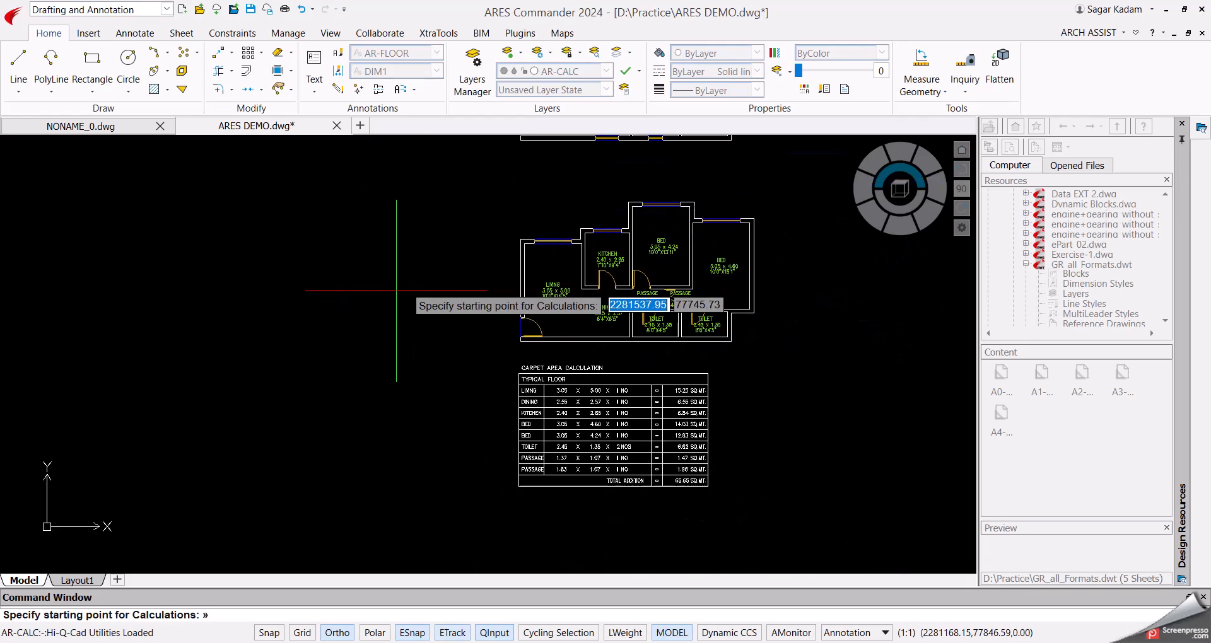
pyautogui.click(215, 251)
pyautogui.scroll(2, 221, 295)
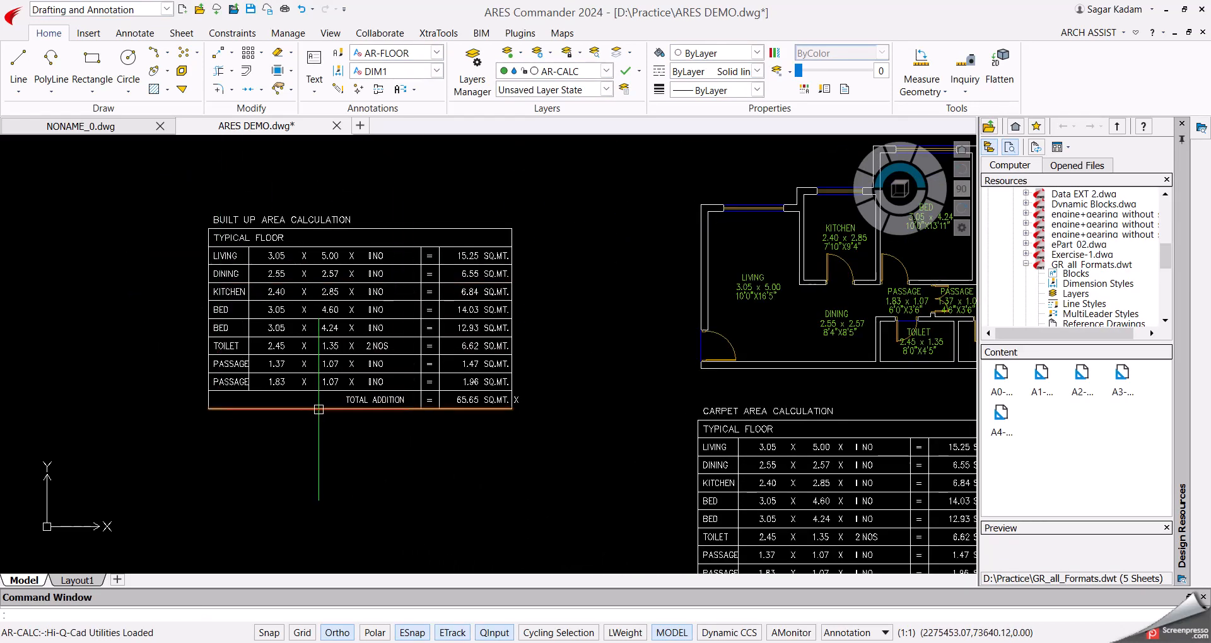
# Examine the room rows, dimensions and total addition in the built up area calculation table.
pyautogui.press('Return')
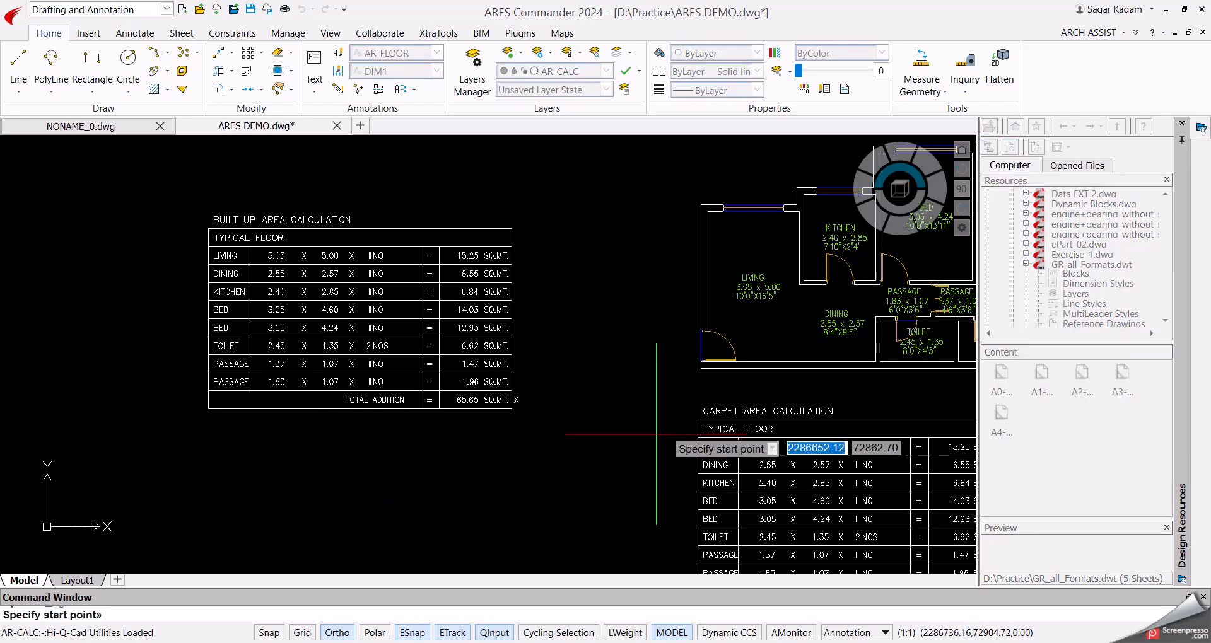
pyautogui.click(698, 419)
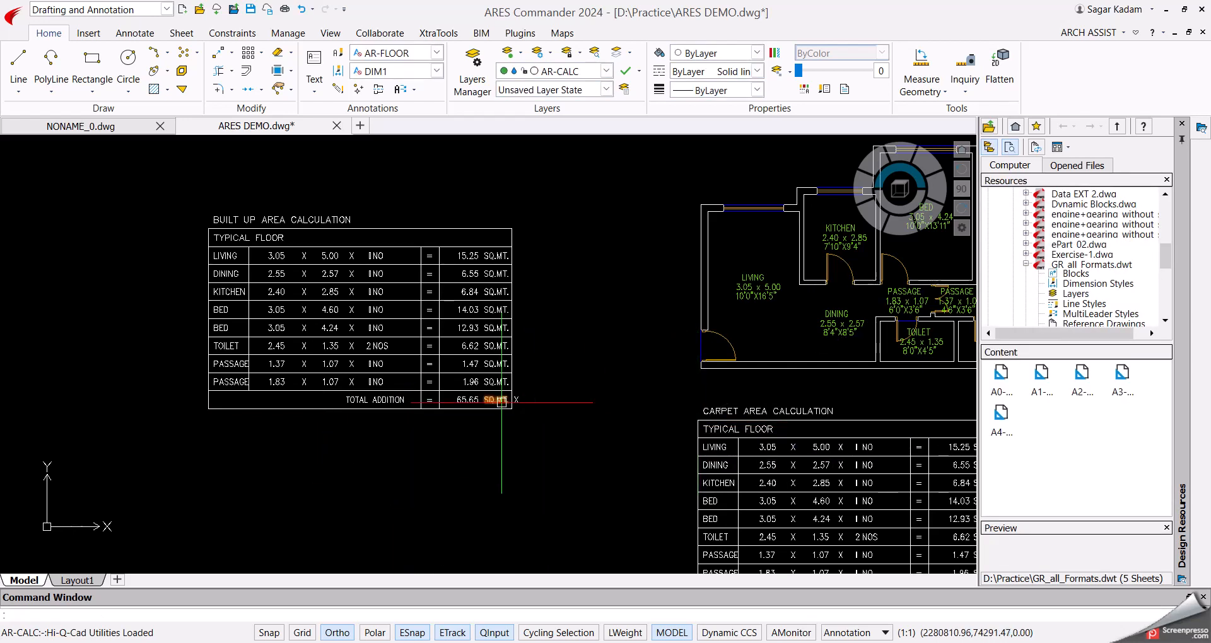
pyautogui.scroll(5, 479, 339)
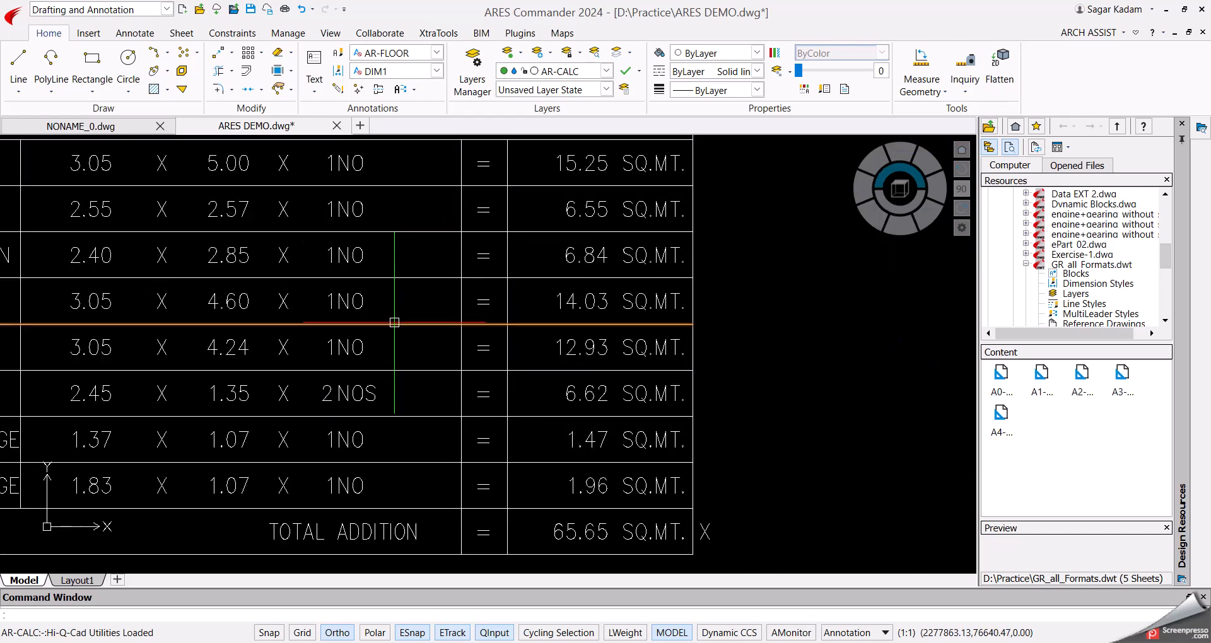
pyautogui.scroll(-5, 505, 378)
pyautogui.scroll(2, 482, 408)
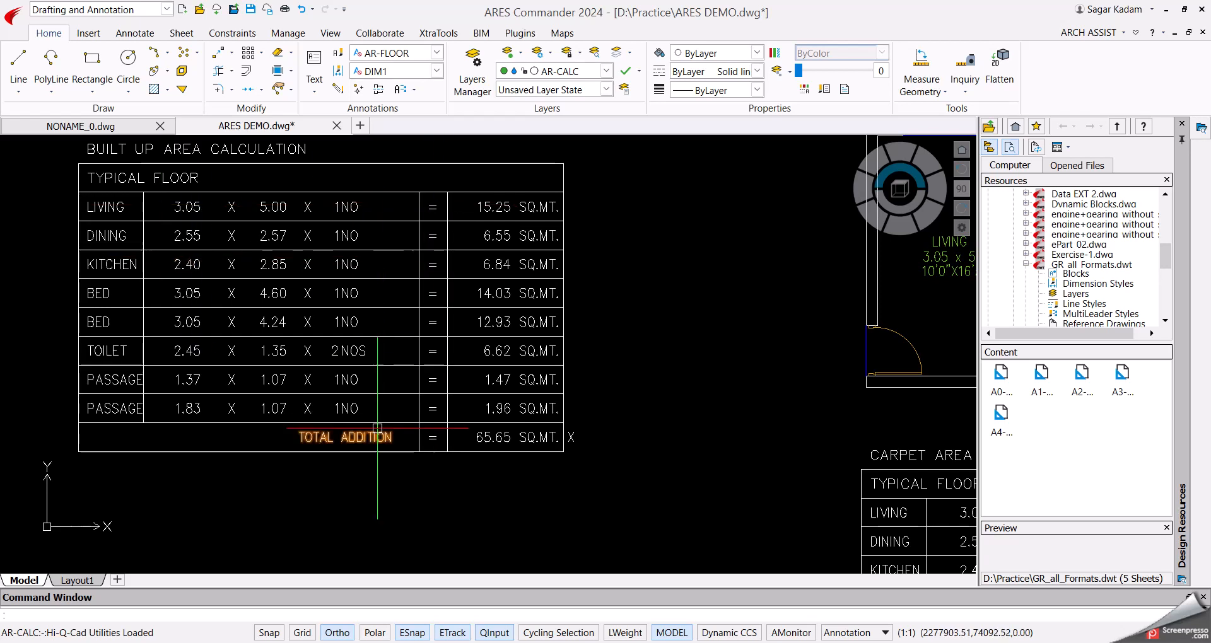
pyautogui.scroll(-4, 351, 433)
pyautogui.scroll(-1, 402, 424)
# Set up the Parking tool with length 5500, width 2500 and rotation angle 90, without parking lots or arc alignment.
pyautogui.moveTo(558, 421); pyautogui.dragTo(331, 401, button='middle')
pyautogui.scroll(-2, 386, 387)
pyautogui.moveTo(403, 444); pyautogui.dragTo(415, 320, button='middle')
pyautogui.scroll(2, 335, 425)
pyautogui.moveTo(334, 425); pyautogui.dragTo(542, 417, button='middle')
pyautogui.scroll(-2, 543, 417)
pyautogui.click(1068, 30)
pyautogui.moveTo(1113, 65)
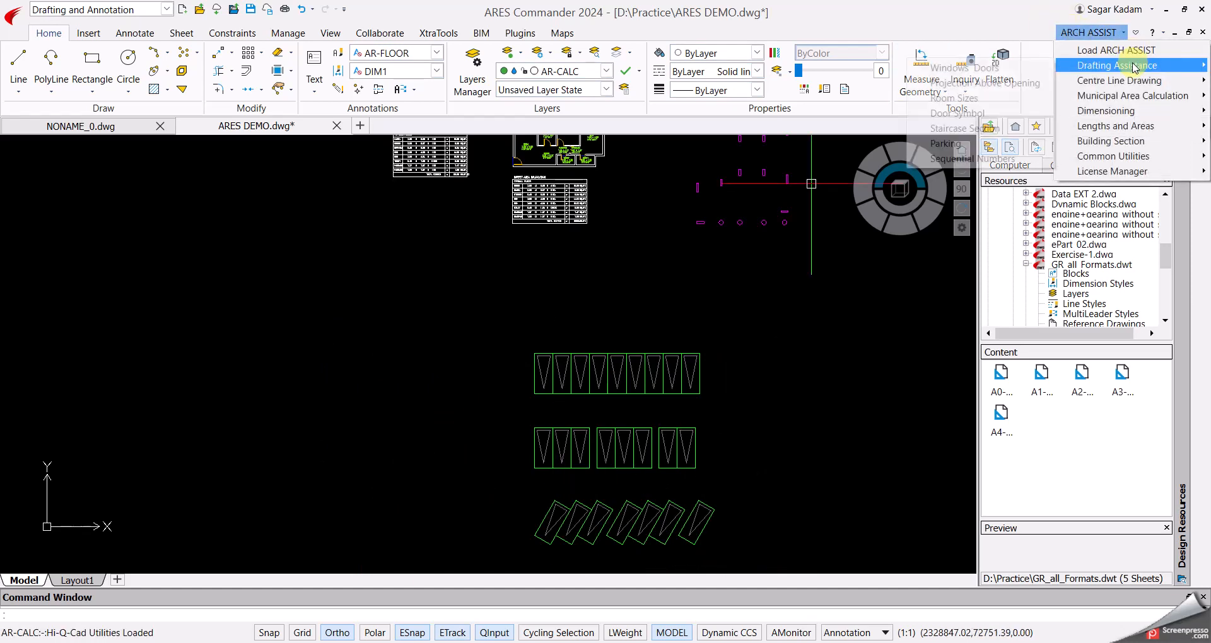
pyautogui.click(949, 143)
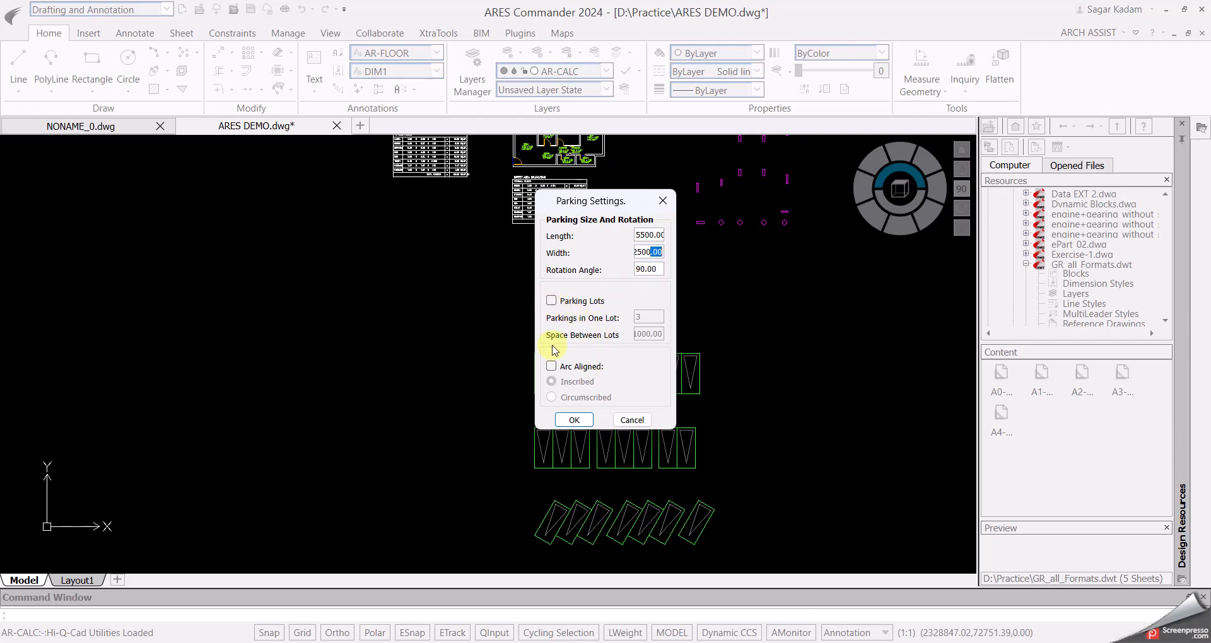
pyautogui.click(573, 419)
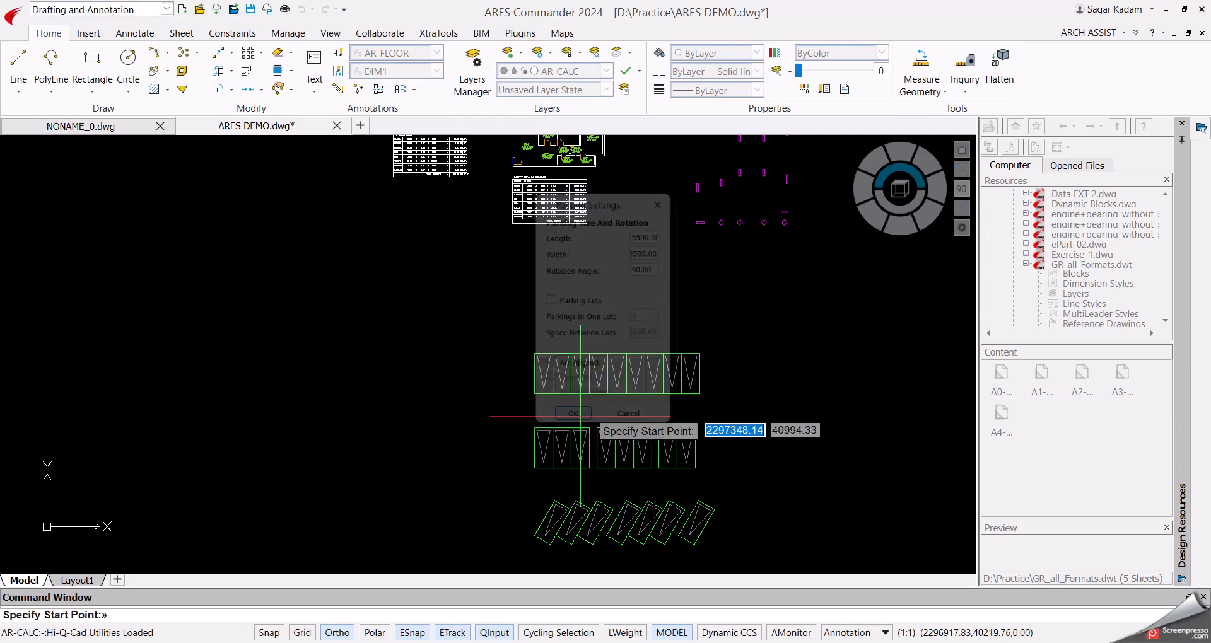
# Draw a straight horizontal row of parking spaces in the empty area left of the existing parking rows.
pyautogui.scroll(-2, 500, 418)
pyautogui.click(276, 402)
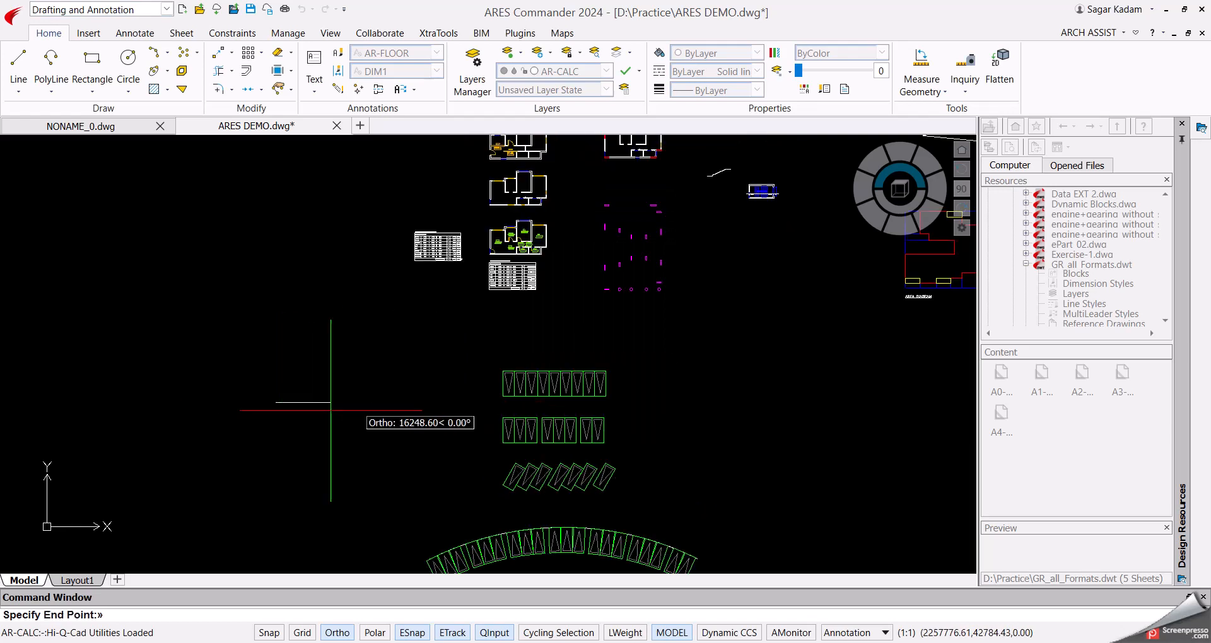
pyautogui.click(455, 395)
# Examine the sample parking layouts: straight row, grouped lots, angled lots and arc-aligned lots.
pyautogui.scroll(2, 456, 395)
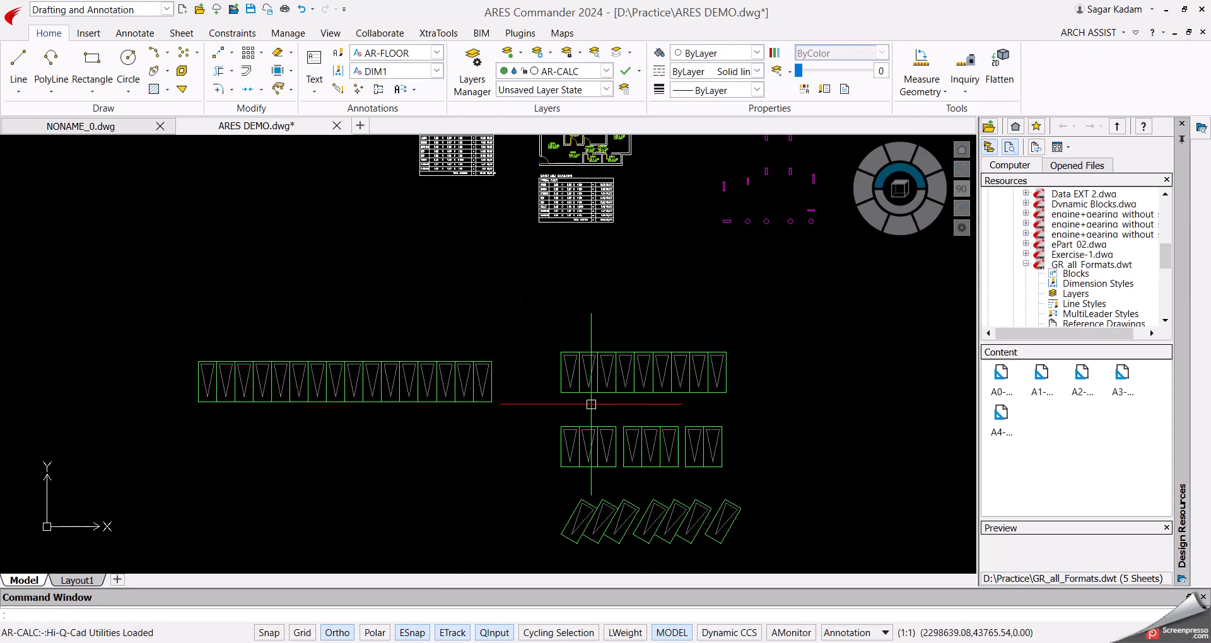
pyautogui.scroll(2, 591, 405)
pyautogui.scroll(2, 470, 380)
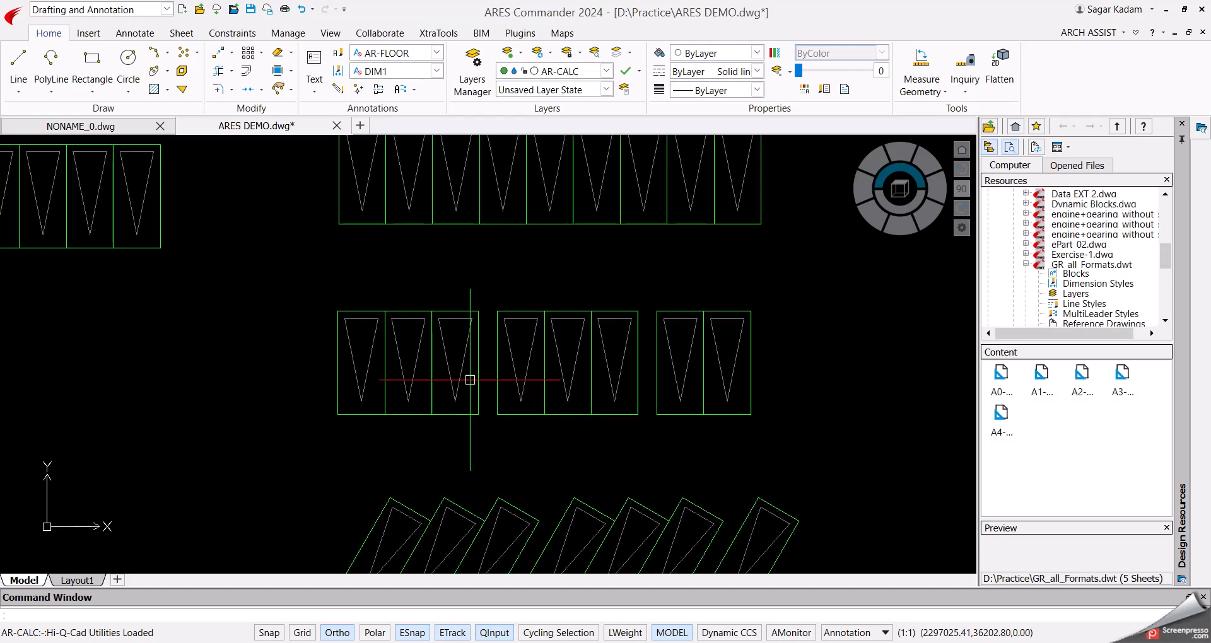
pyautogui.moveTo(616, 345); pyautogui.dragTo(570, 239, button='middle')
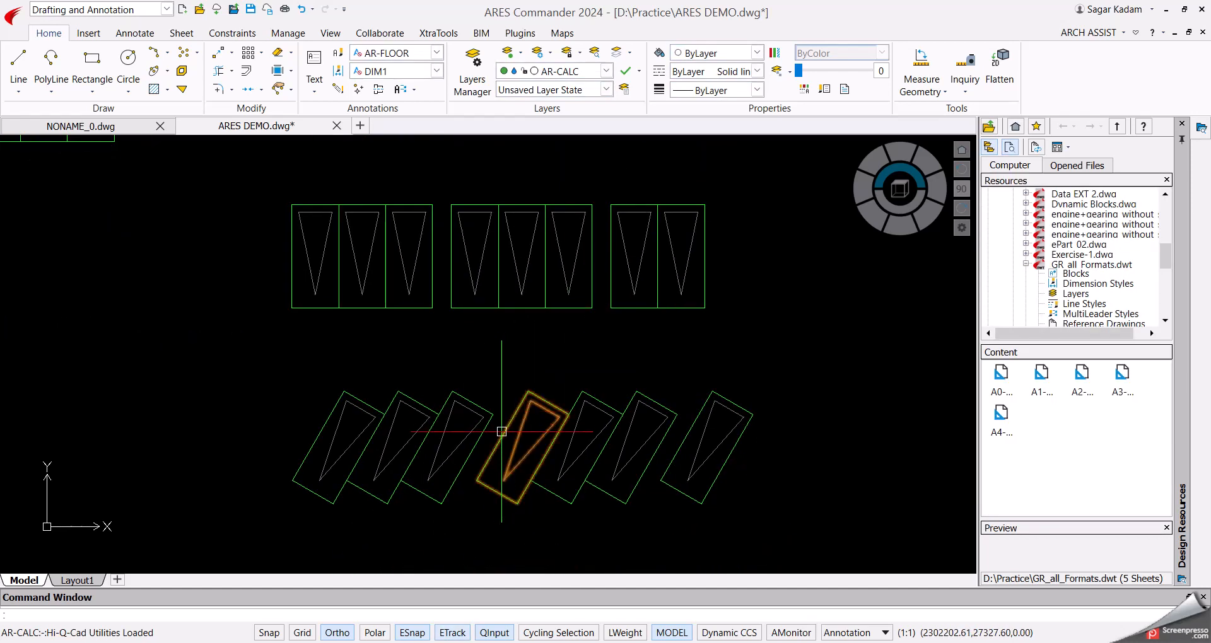
pyautogui.scroll(-2, 640, 425)
pyautogui.moveTo(600, 473); pyautogui.dragTo(577, 337, button='middle')
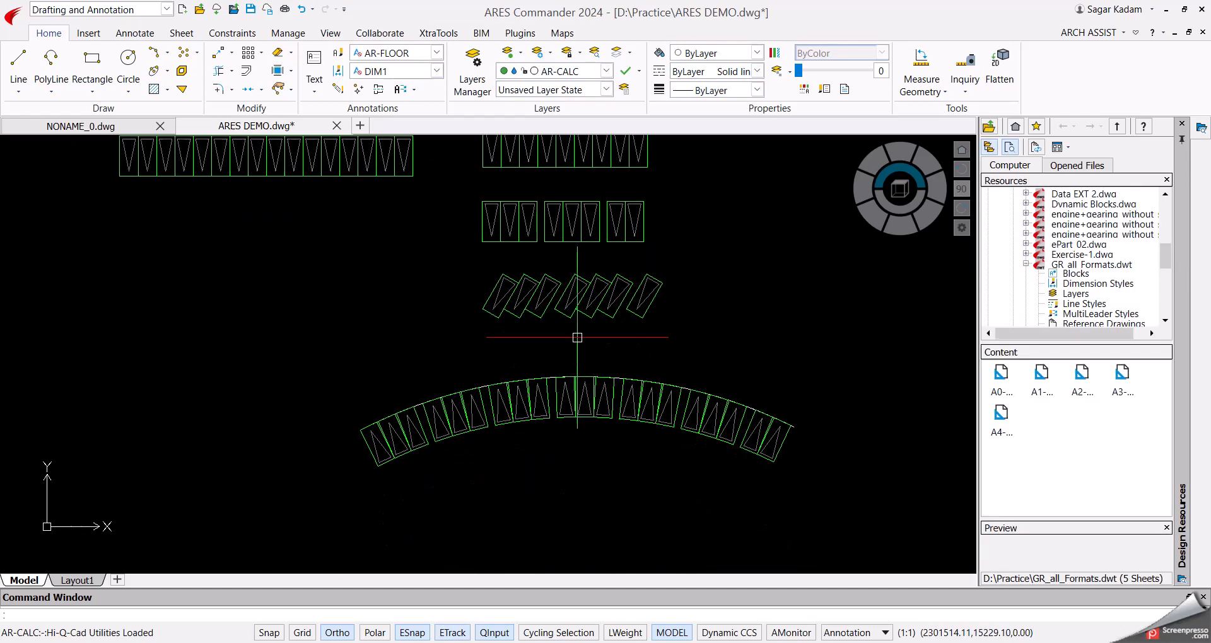
pyautogui.moveTo(738, 438); pyautogui.dragTo(718, 637, button='middle')
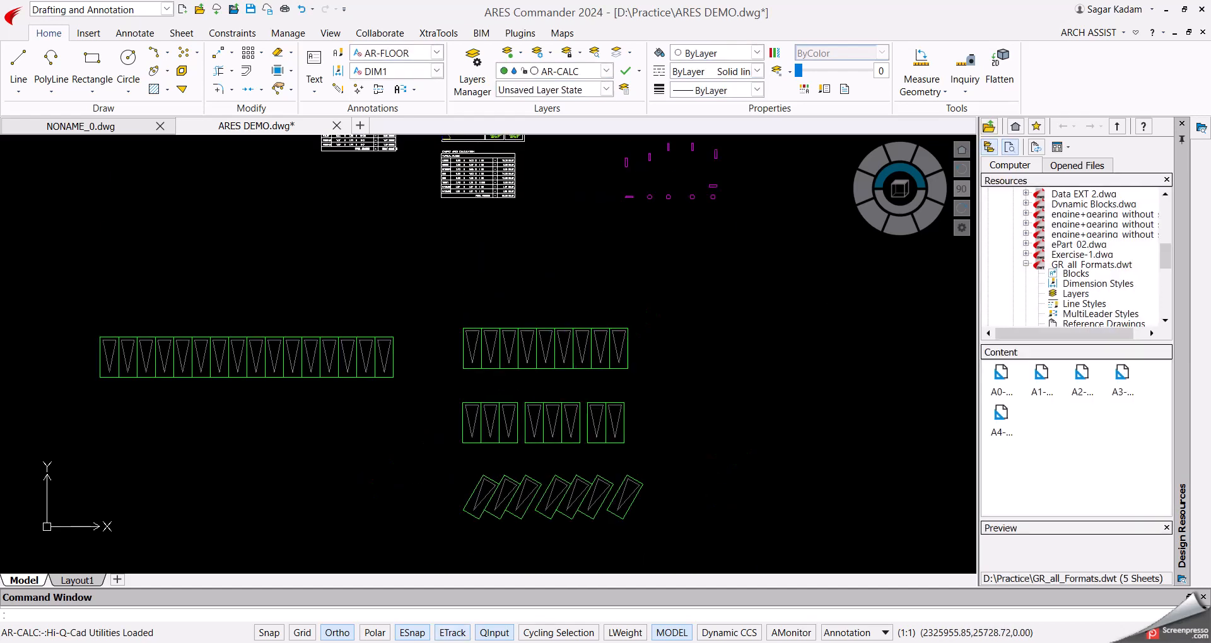
# Number the lower side of the nine-space parking row 1 to 9, left to right, using circled Sequential Numbers with nine multiple numbers.
pyautogui.click(1086, 33)
pyautogui.moveTo(1108, 65)
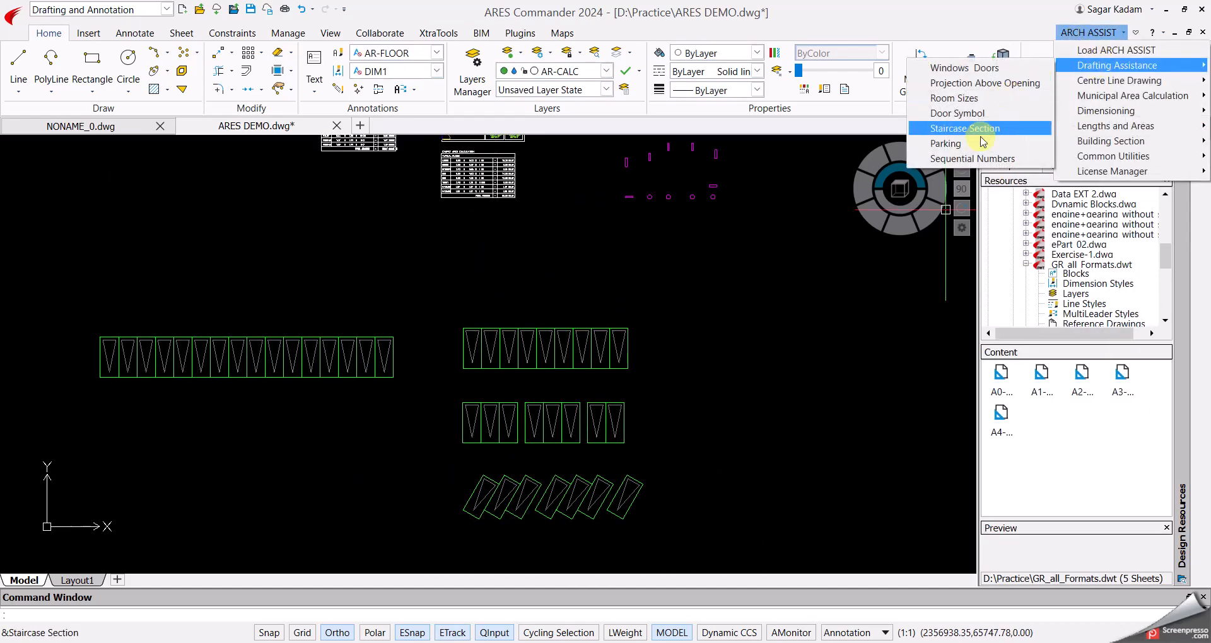
pyautogui.click(966, 161)
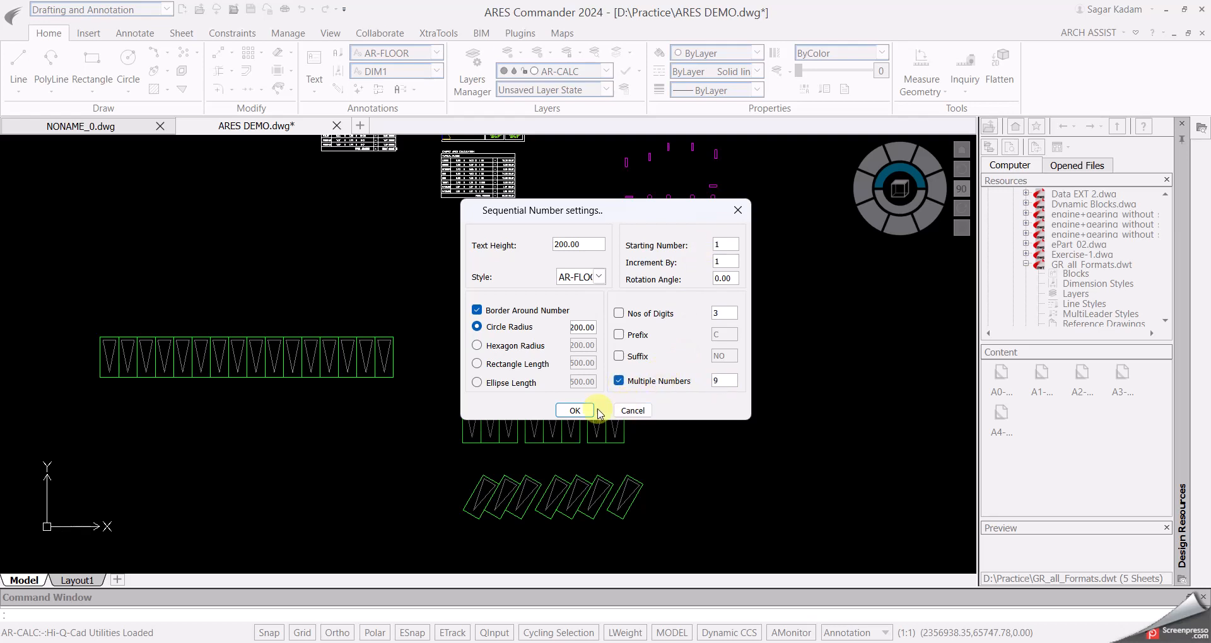
pyautogui.click(575, 411)
pyautogui.scroll(3, 597, 413)
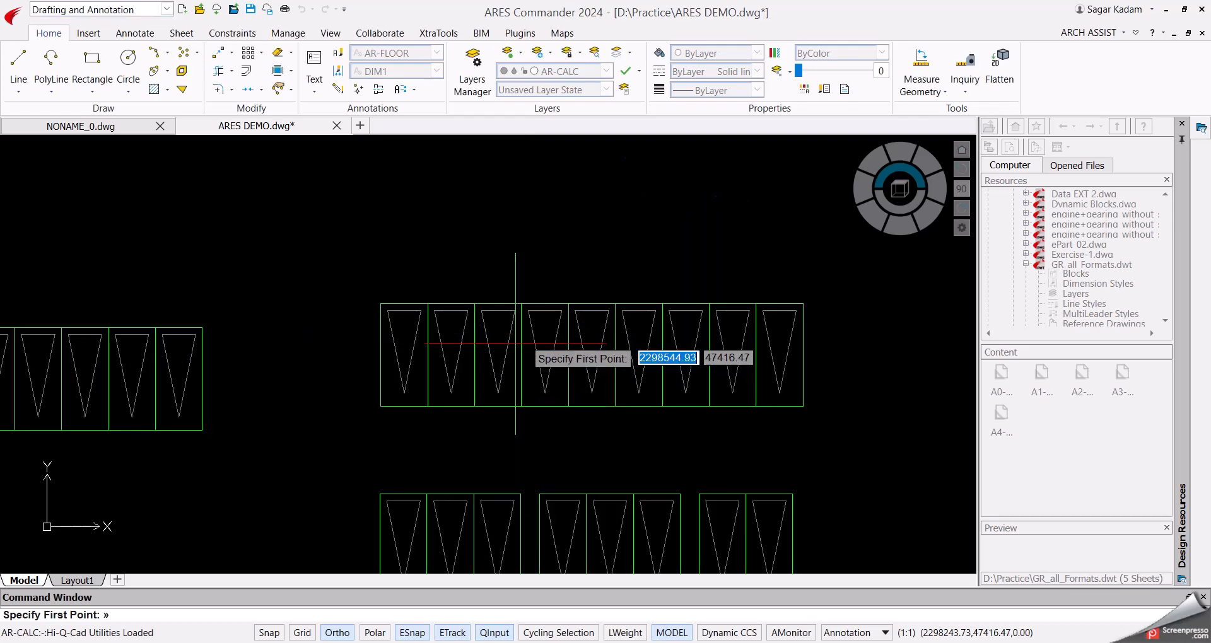
pyautogui.click(405, 417)
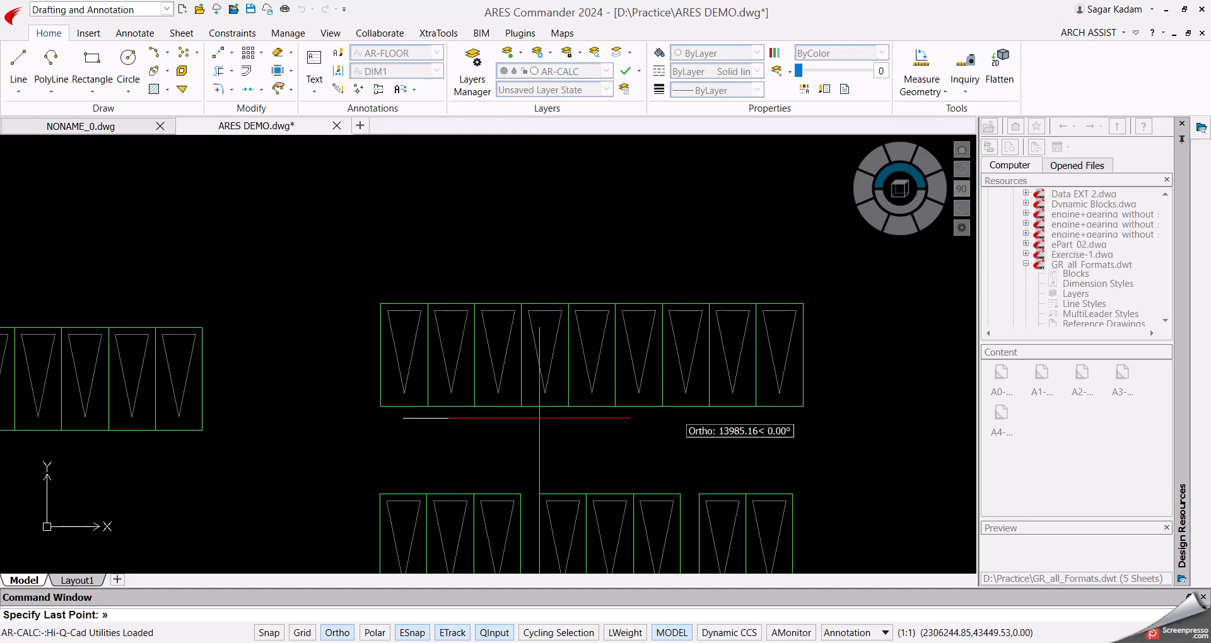
pyautogui.click(780, 424)
pyautogui.scroll(2, 762, 416)
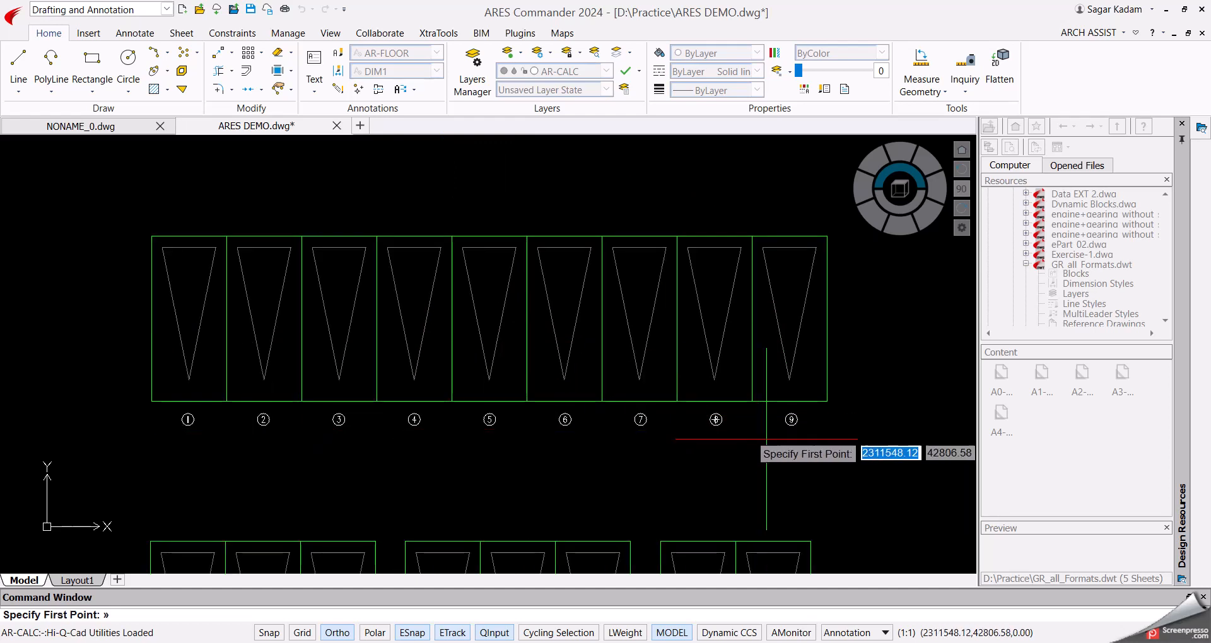
pyautogui.scroll(2, 766, 439)
pyautogui.scroll(-2, 767, 404)
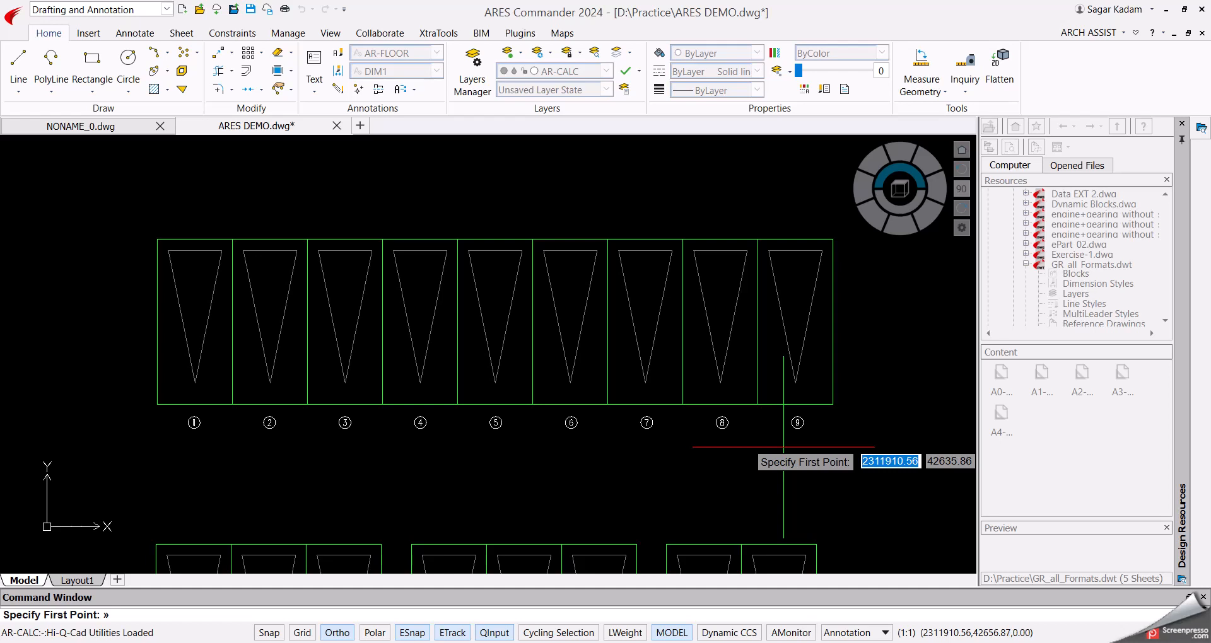
# Continue the circled numbers 10 to 18 from right to left along the upper side of the nine-space parking row.
pyautogui.click(794, 213)
pyautogui.click(193, 215)
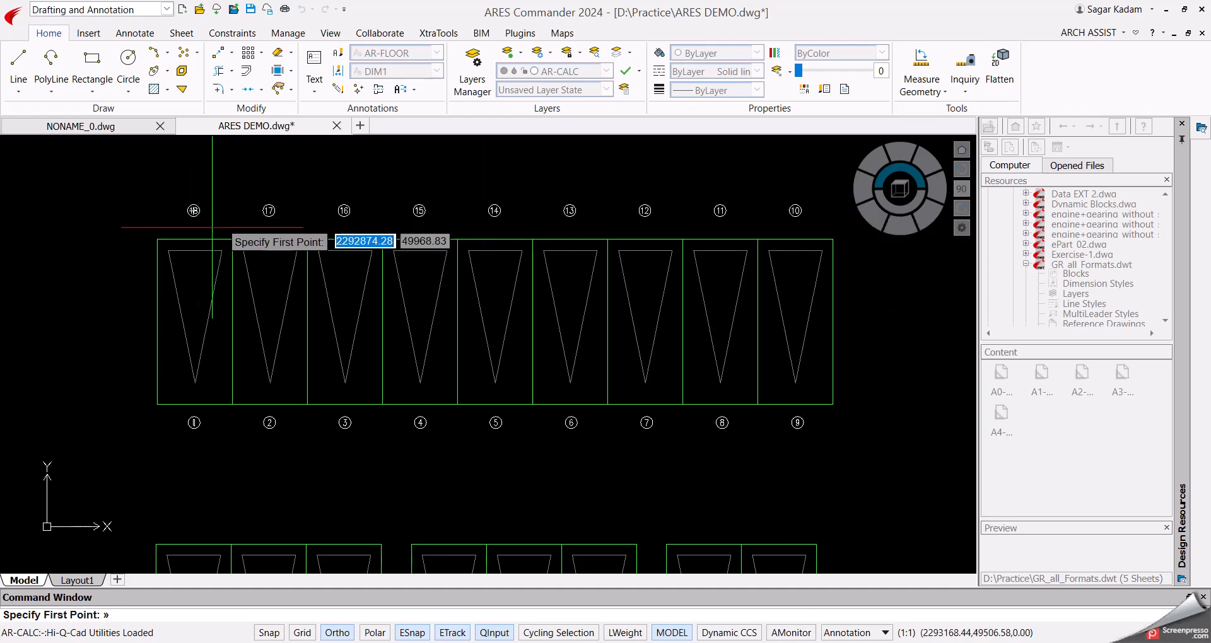
pyautogui.scroll(2, 190, 253)
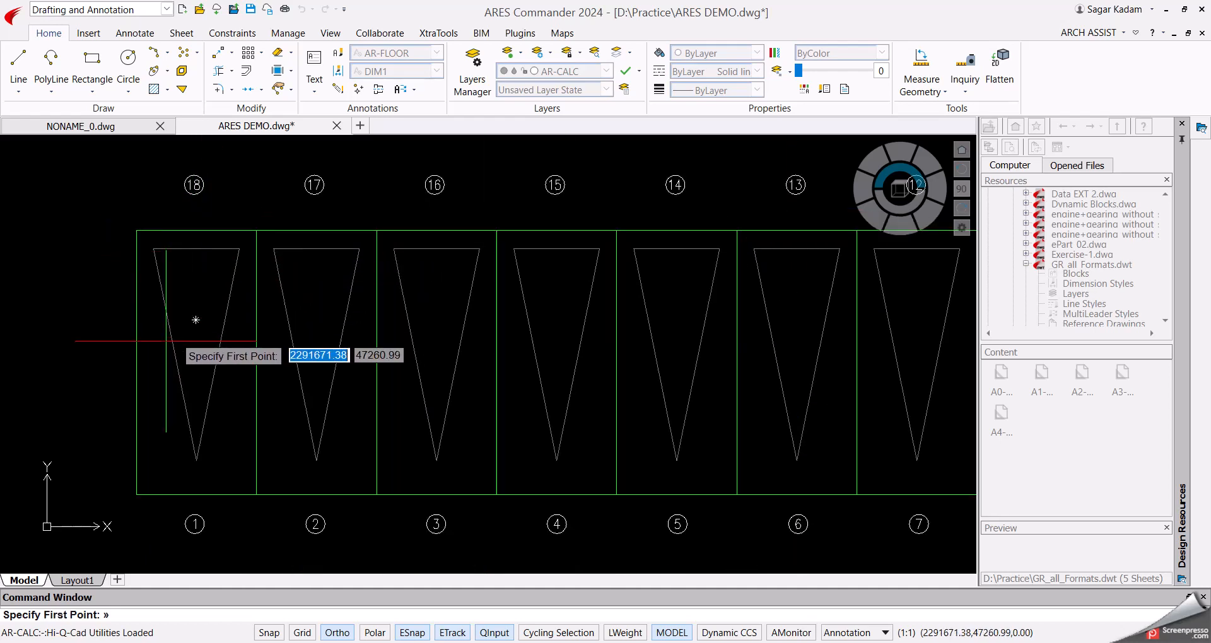
pyautogui.scroll(-4, 580, 270)
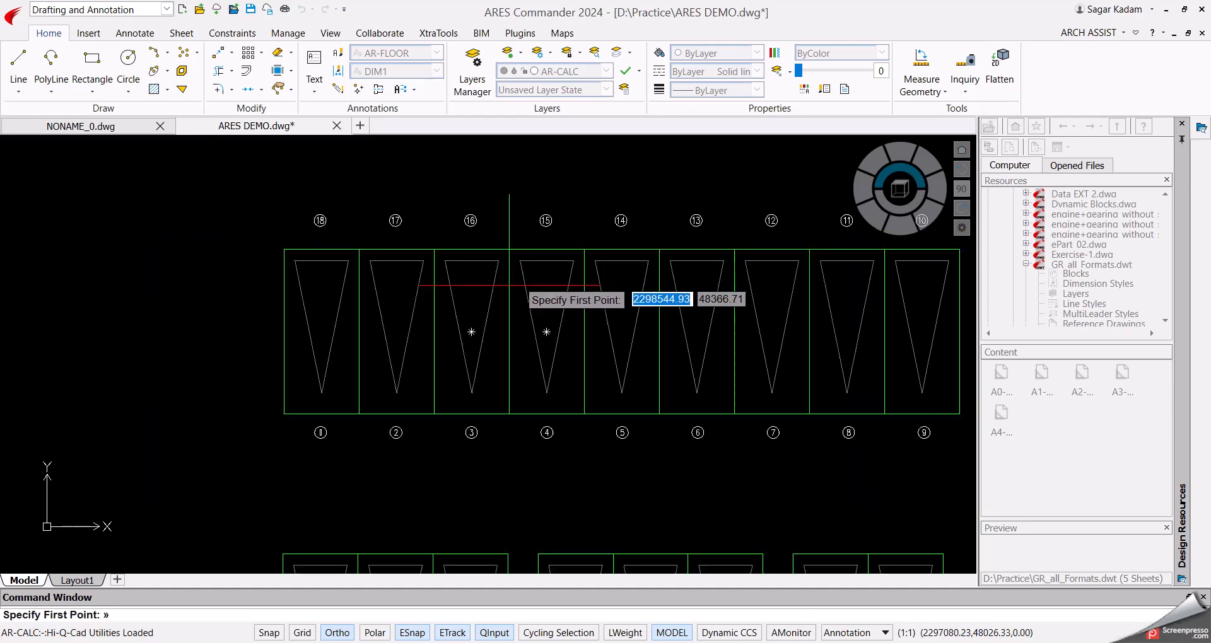
pyautogui.scroll(3, 547, 258)
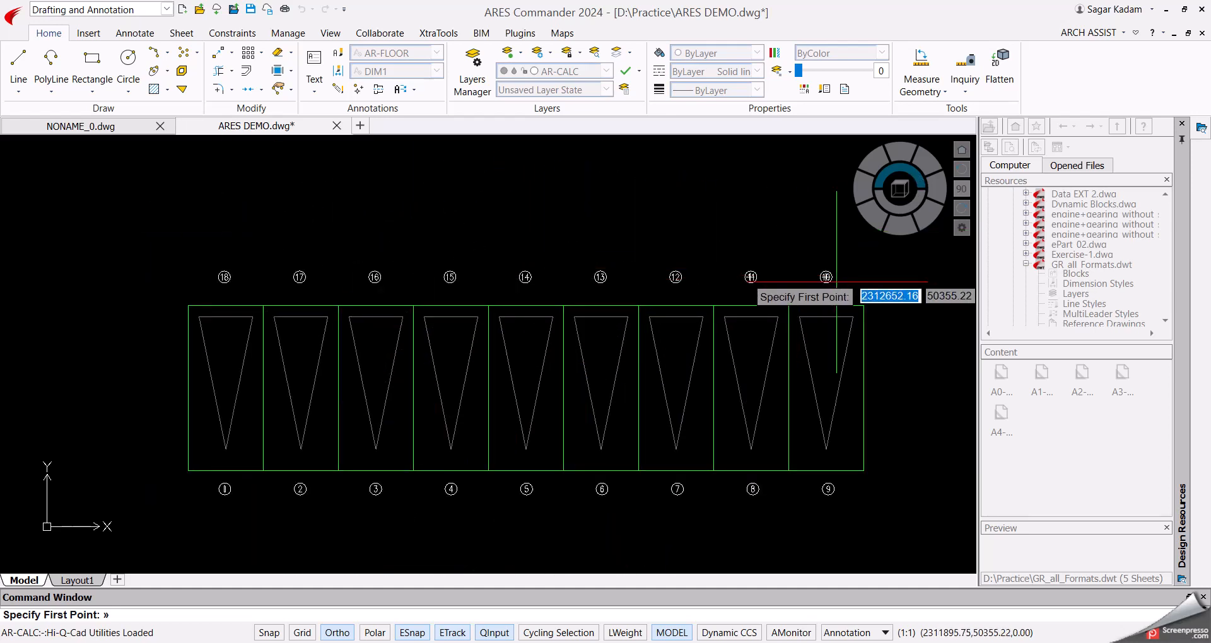
pyautogui.scroll(3, 729, 282)
pyautogui.moveTo(150, 265); pyautogui.dragTo(904, 259, button='middle')
pyautogui.moveTo(186, 248); pyautogui.dragTo(405, 289, button='middle')
pyautogui.scroll(-3, 317, 289)
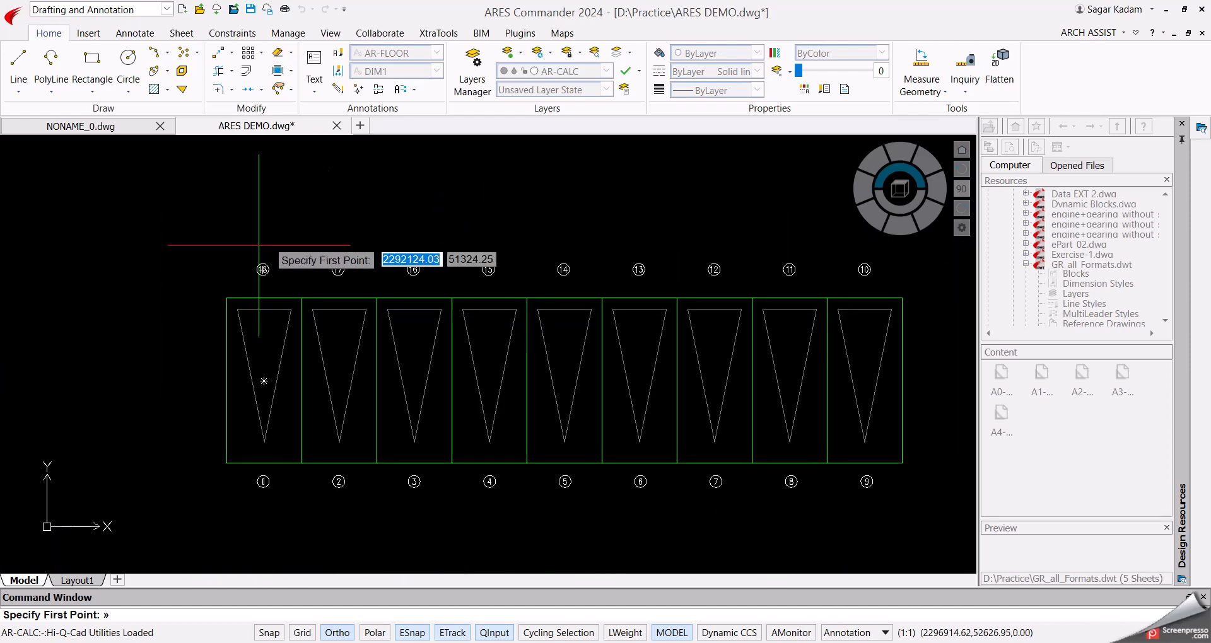
pyautogui.press('Escape')
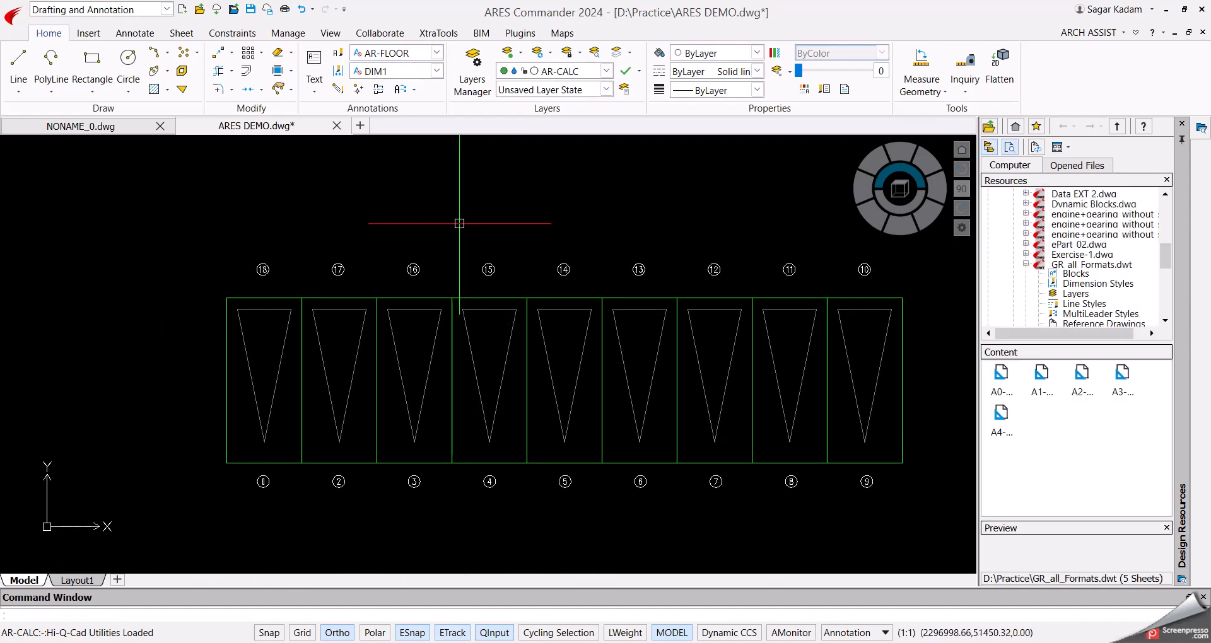
# Restart Sequential Numbers at 19 with Multiple Numbers disabled, keeping text height and circle radius at 200.
pyautogui.scroll(-3, 297, 257)
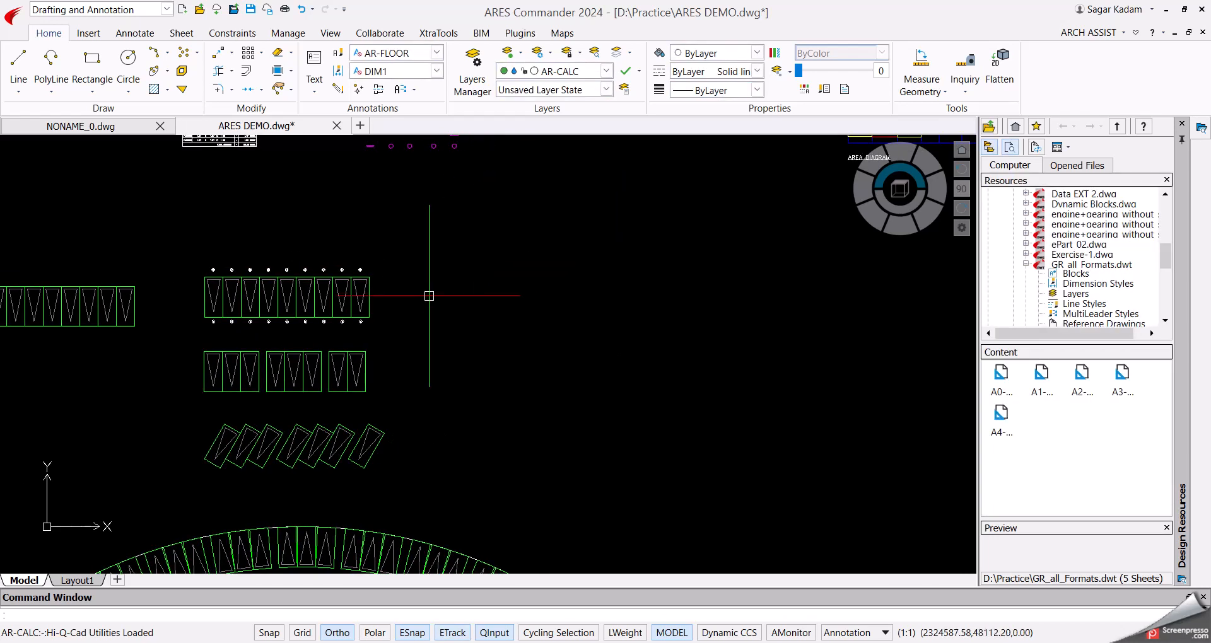
pyautogui.press('space')
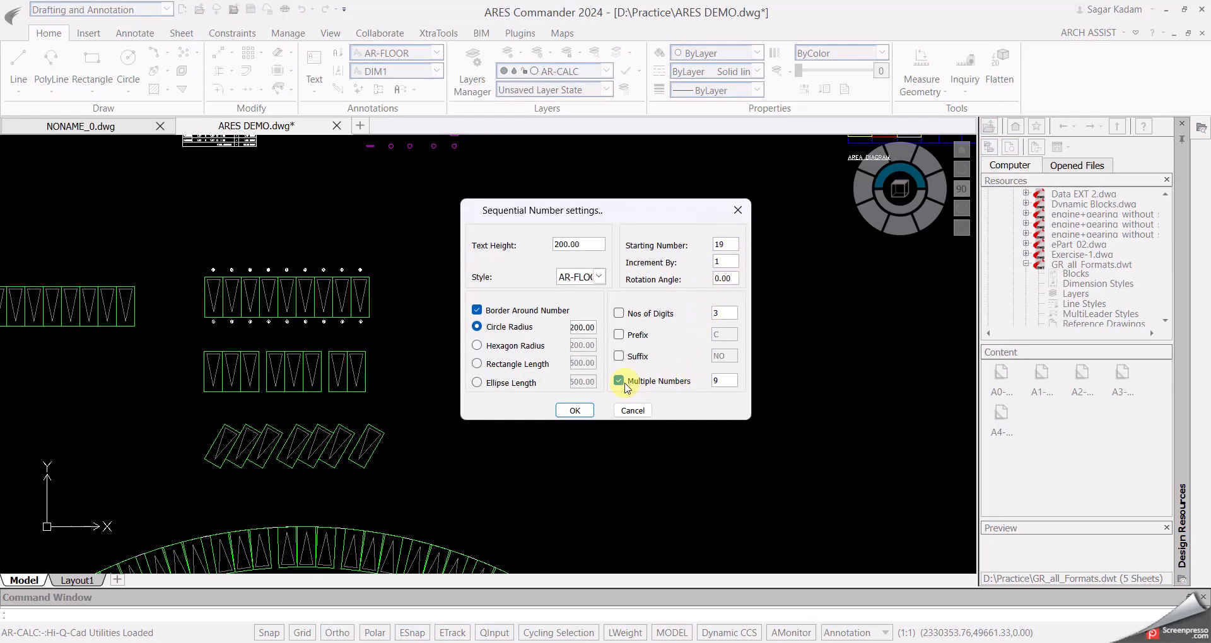
pyautogui.click(572, 412)
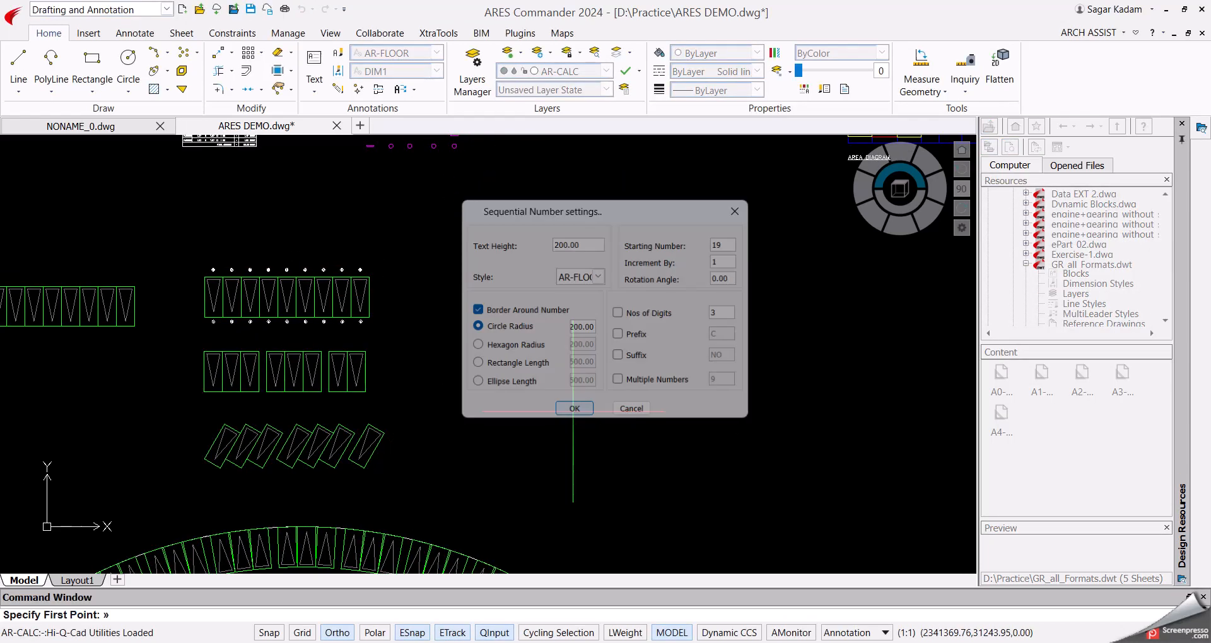
# Place circled numbers 19 to 24 one by one below the first spaces of the long parking row.
pyautogui.moveTo(559, 366); pyautogui.dragTo(1035, 323, button='middle')
pyautogui.scroll(4, 310, 290)
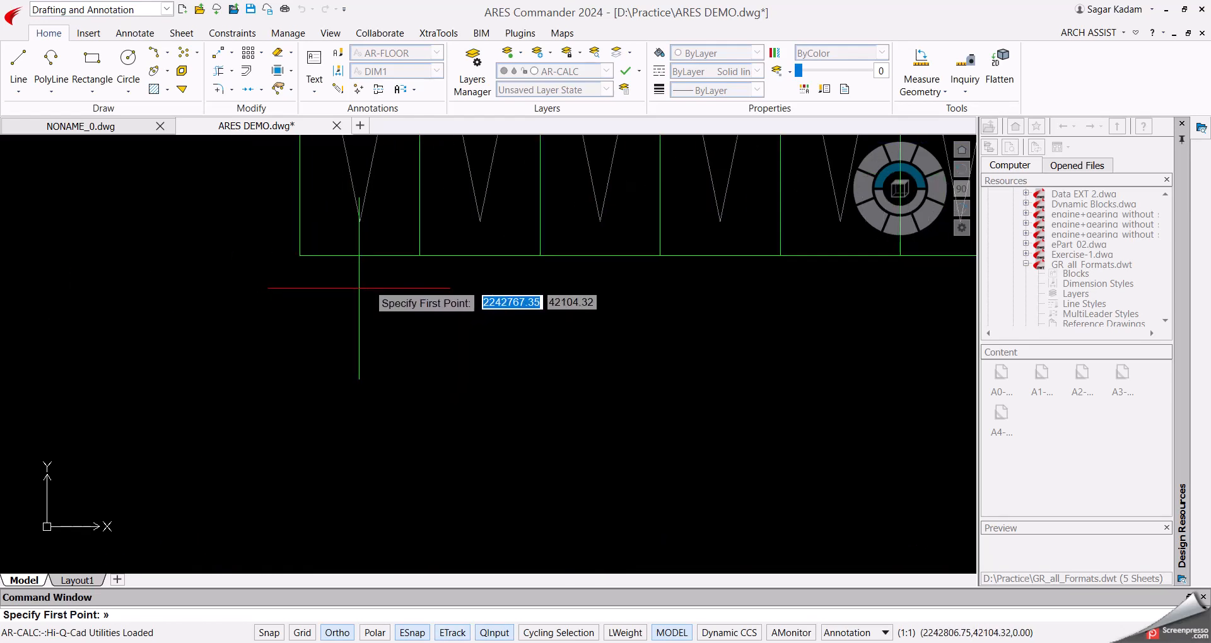
pyautogui.click(360, 279)
pyautogui.click(460, 280)
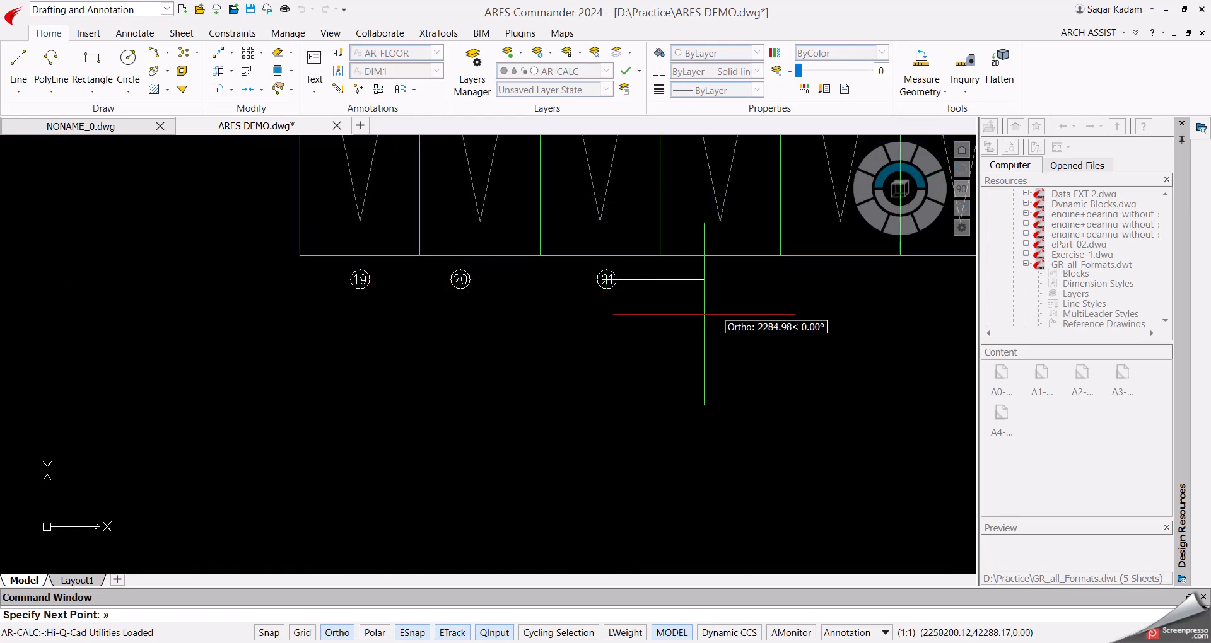
pyautogui.click(724, 314)
pyautogui.click(836, 314)
pyautogui.click(909, 314)
pyautogui.moveTo(687, 426); pyautogui.dragTo(567, 472, button='middle')
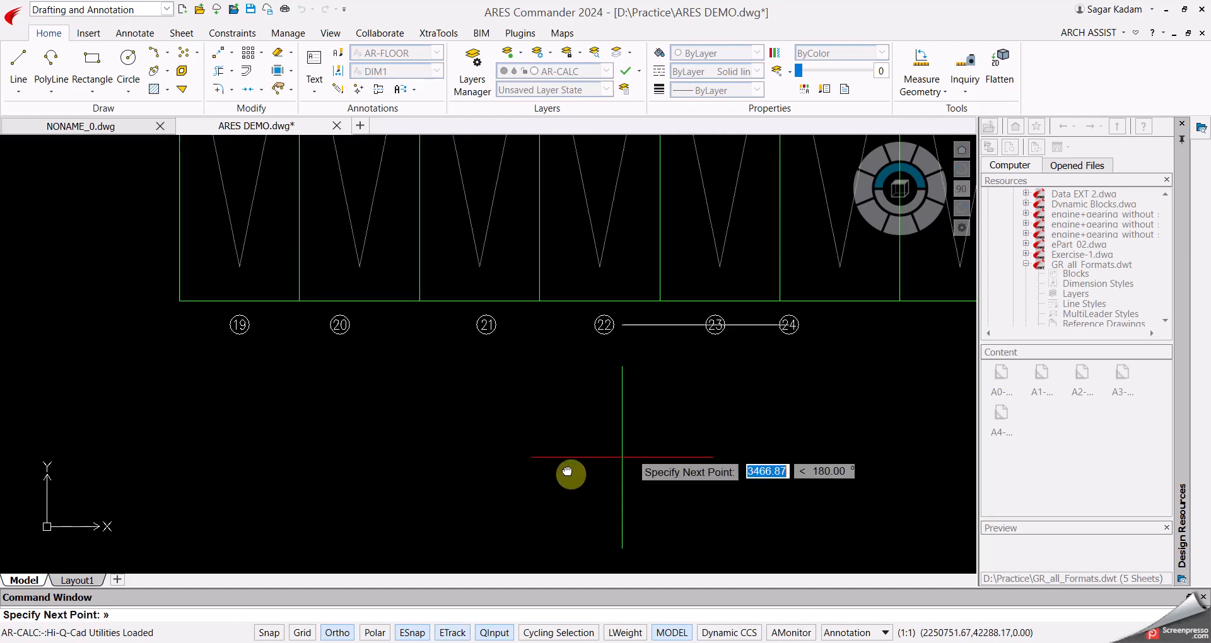
pyautogui.press('Escape')
pyautogui.scroll(-5, 366, 467)
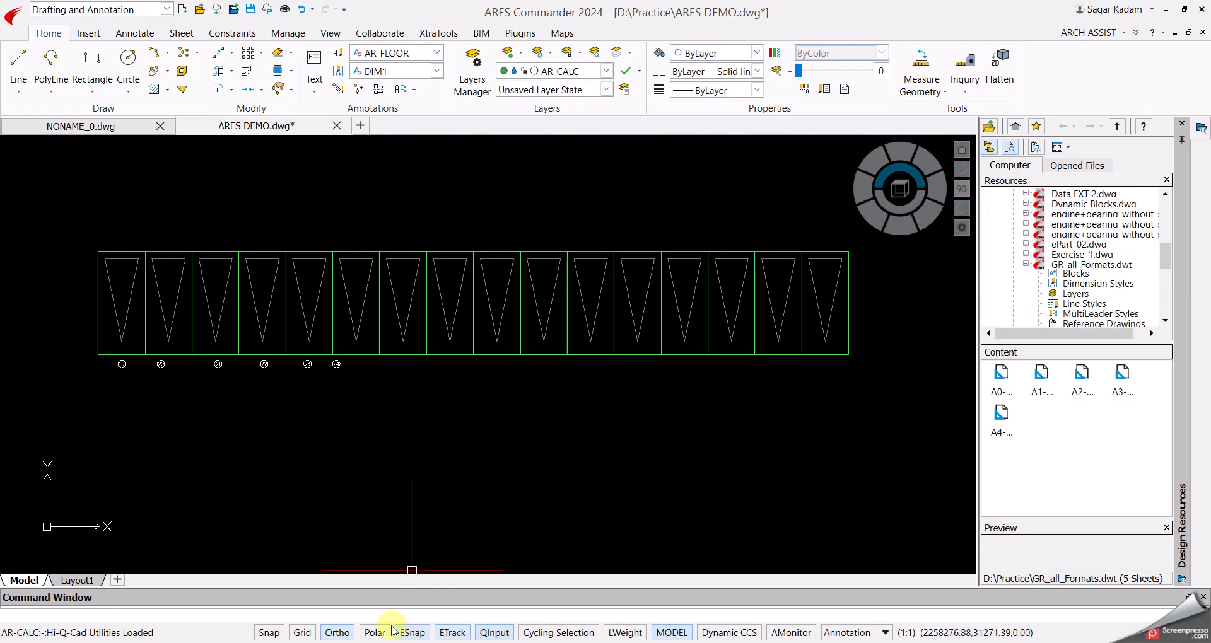
# Make COL the active layer.
pyautogui.scroll(-3, 479, 499)
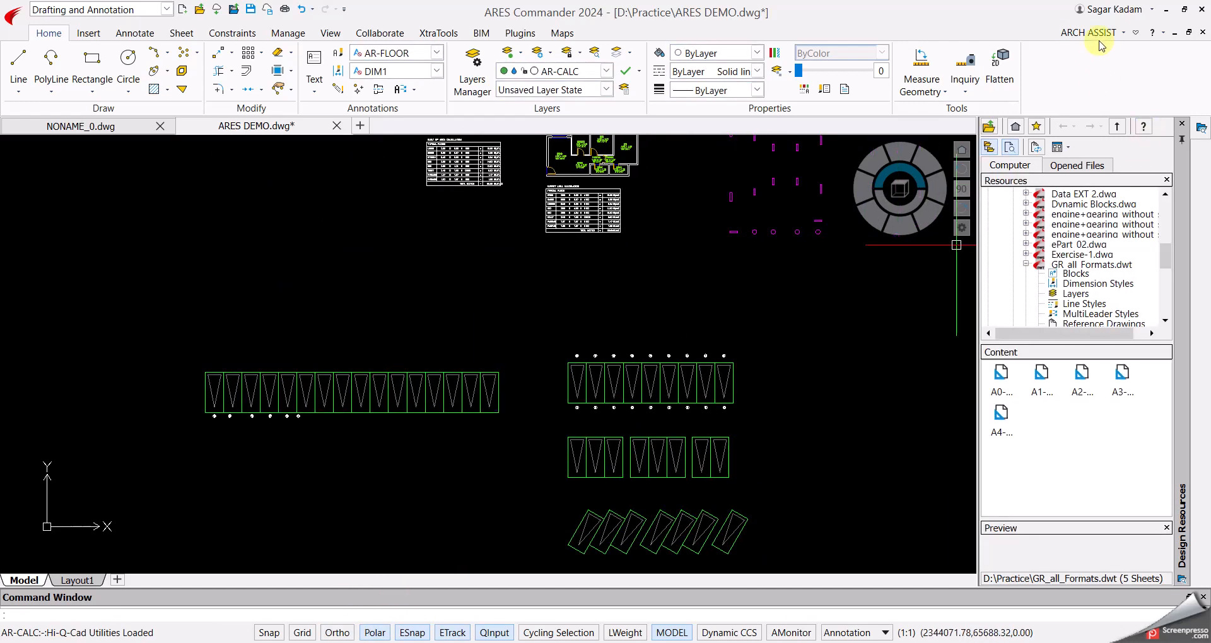
pyautogui.click(1096, 34)
pyautogui.moveTo(1105, 83)
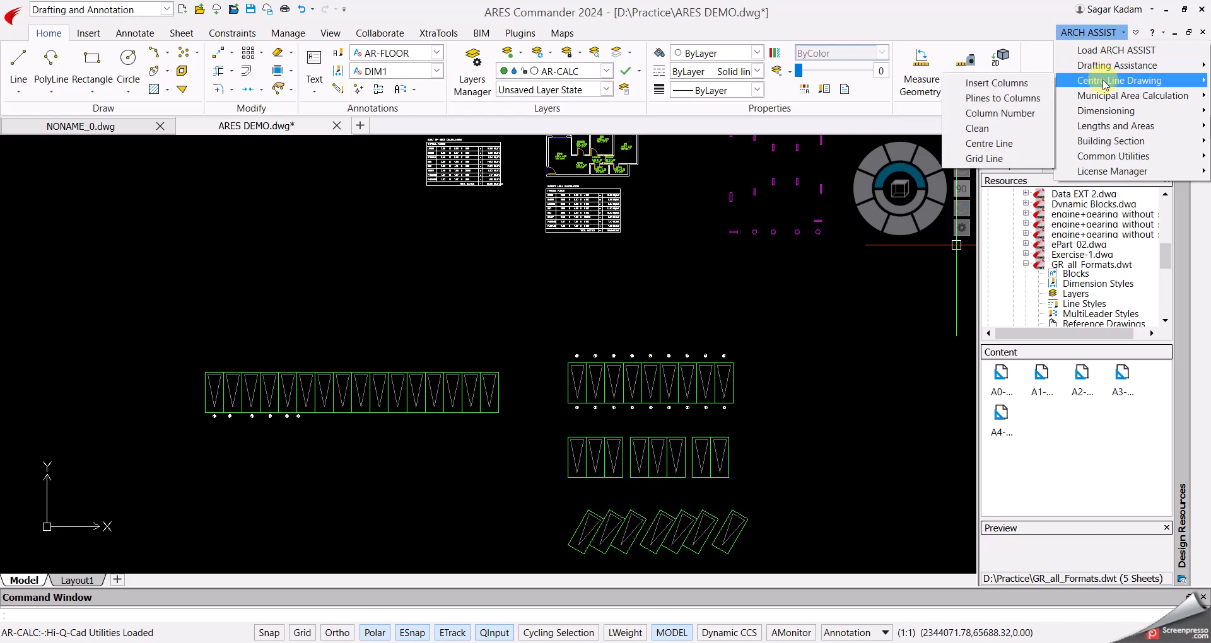
pyautogui.click(665, 70)
pyautogui.click(567, 71)
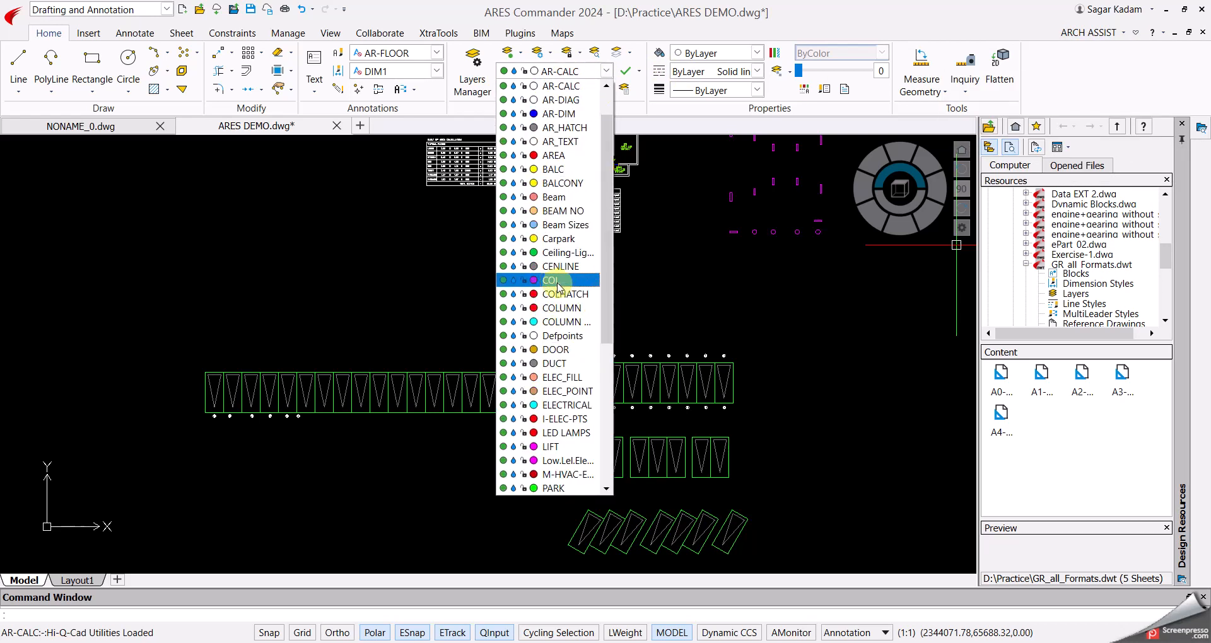
pyautogui.click(557, 282)
# Convert the red column outlines of the upper-right floor plan into columns with Plines to Columns.
pyautogui.click(1084, 36)
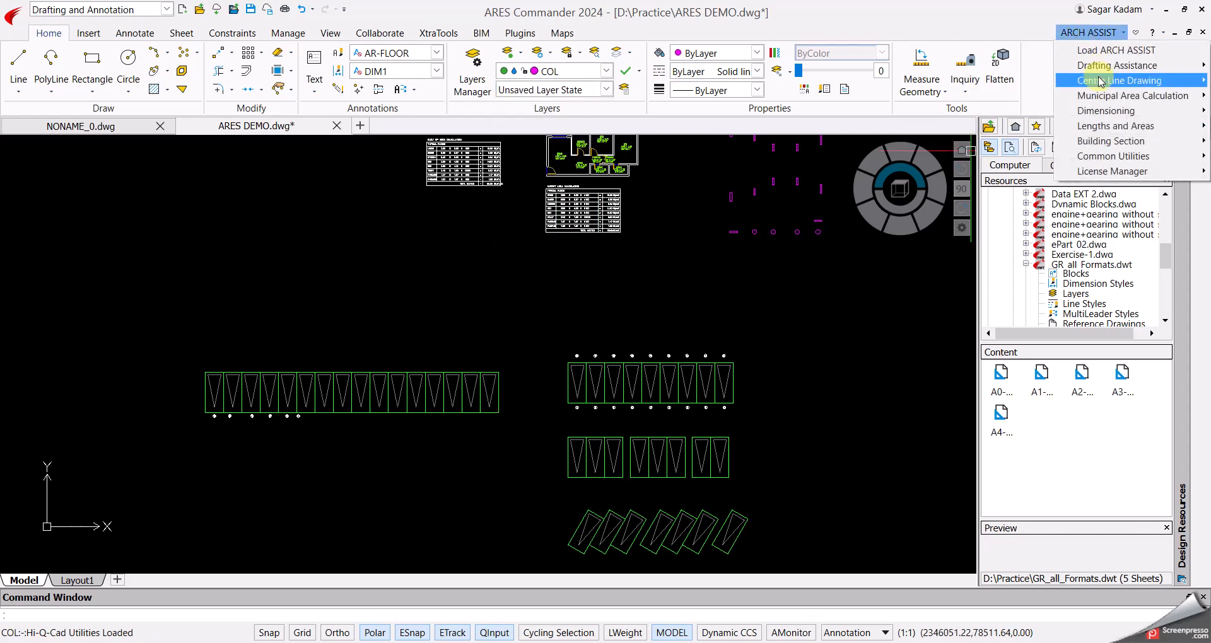
pyautogui.moveTo(1104, 85)
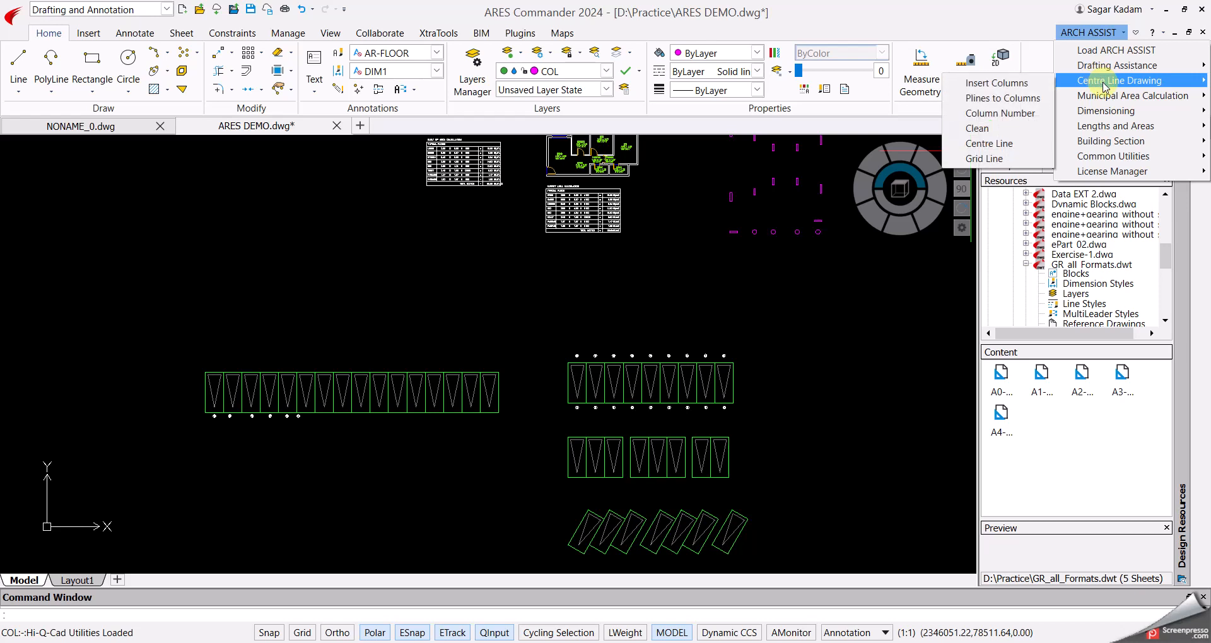
pyautogui.click(1007, 100)
pyautogui.scroll(6, 648, 378)
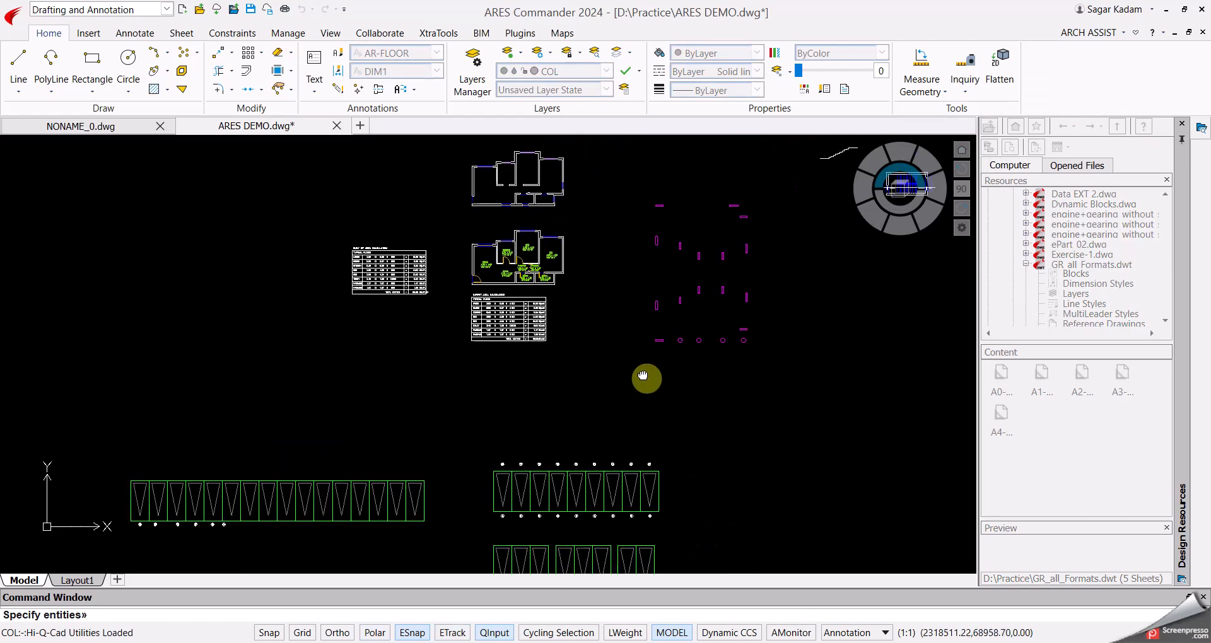
pyautogui.moveTo(654, 301); pyautogui.dragTo(652, 311, button='middle')
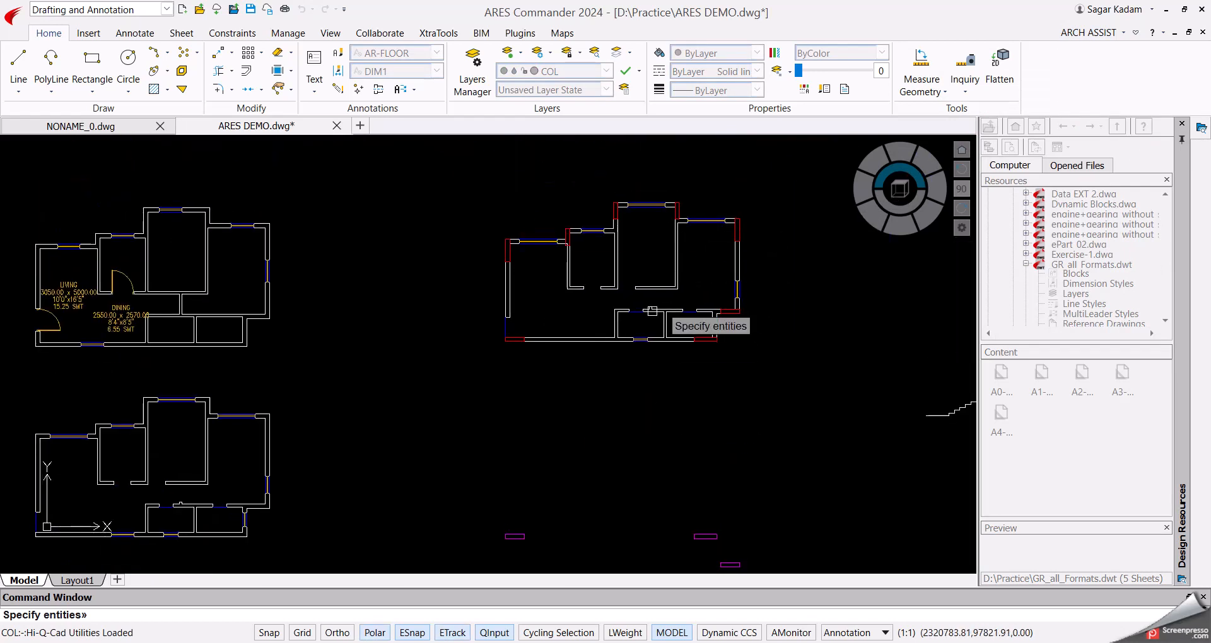
pyautogui.click(821, 386)
pyautogui.click(446, 197)
pyautogui.press('Return')
pyautogui.scroll(5, 527, 263)
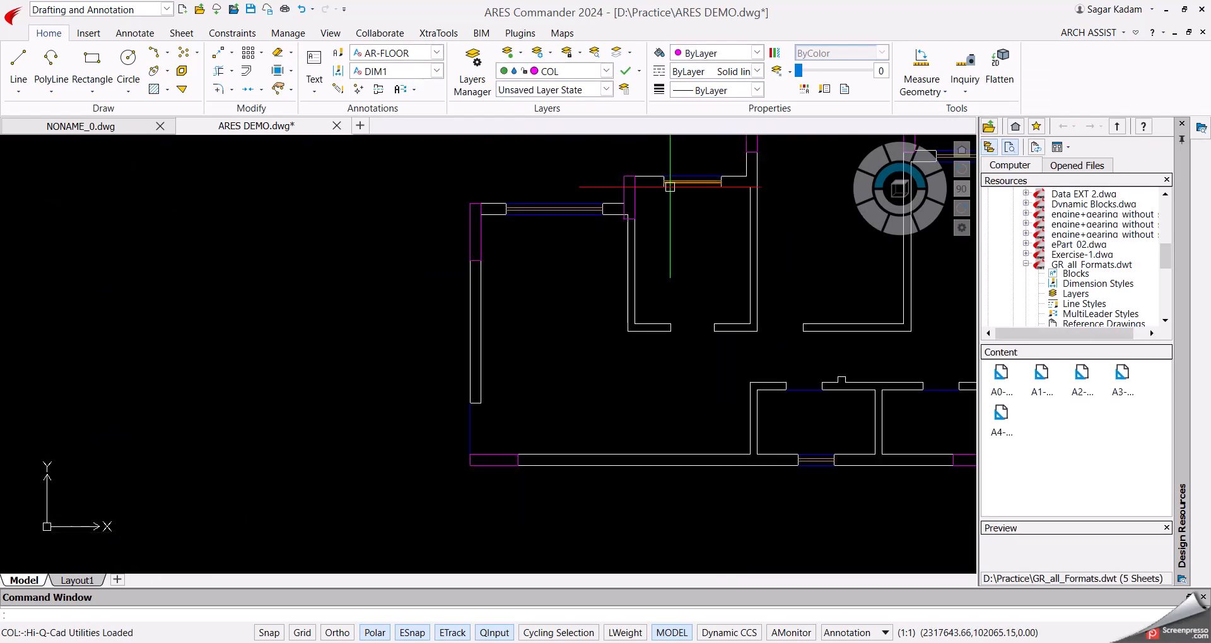
# Set up Column Number for the magenta column layout with prefix C, starting number 1, AR-FLOOR text, precision 0 and scale factor 1.
pyautogui.scroll(-6, 491, 336)
pyautogui.scroll(5, 482, 248)
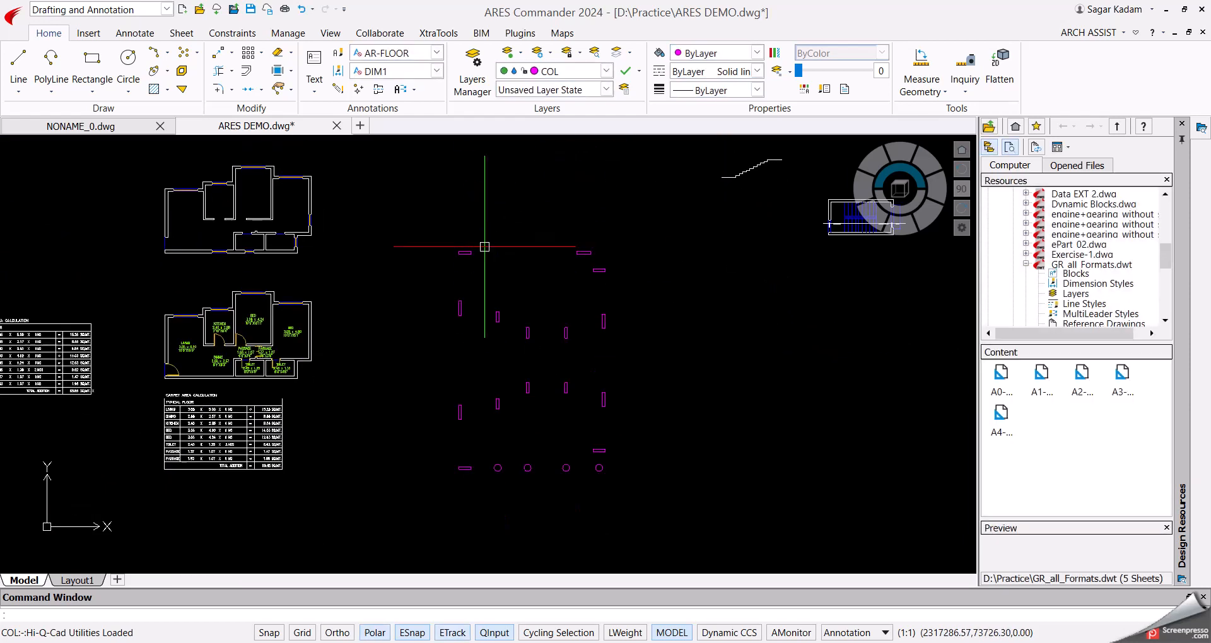
pyautogui.click(1089, 34)
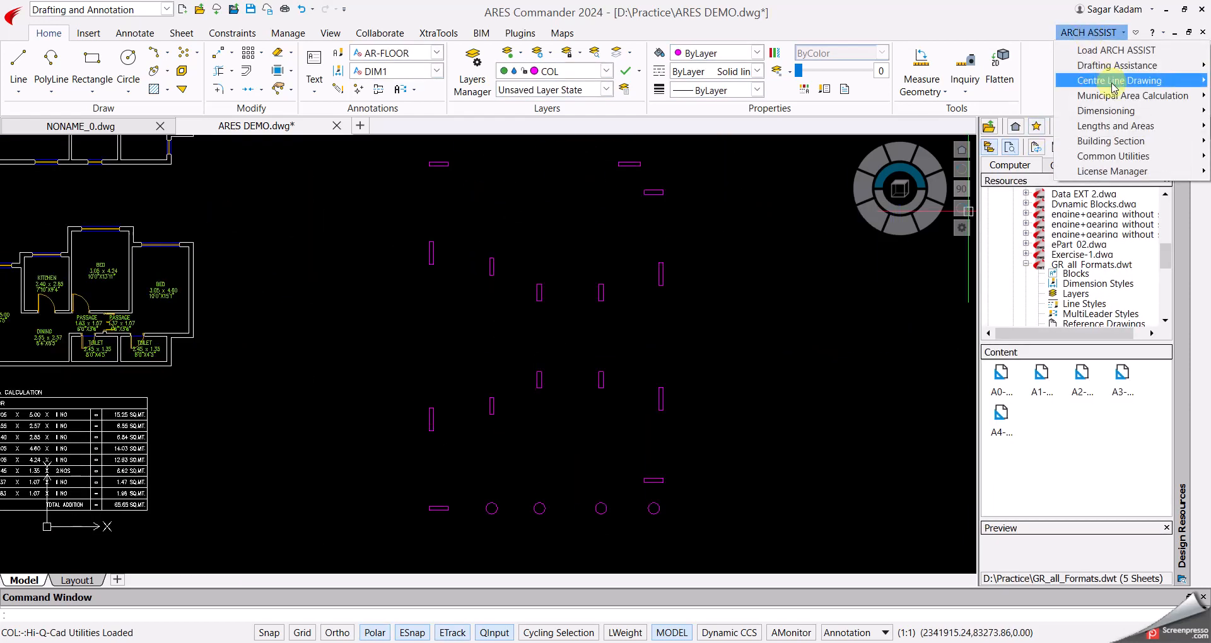
pyautogui.moveTo(1113, 86)
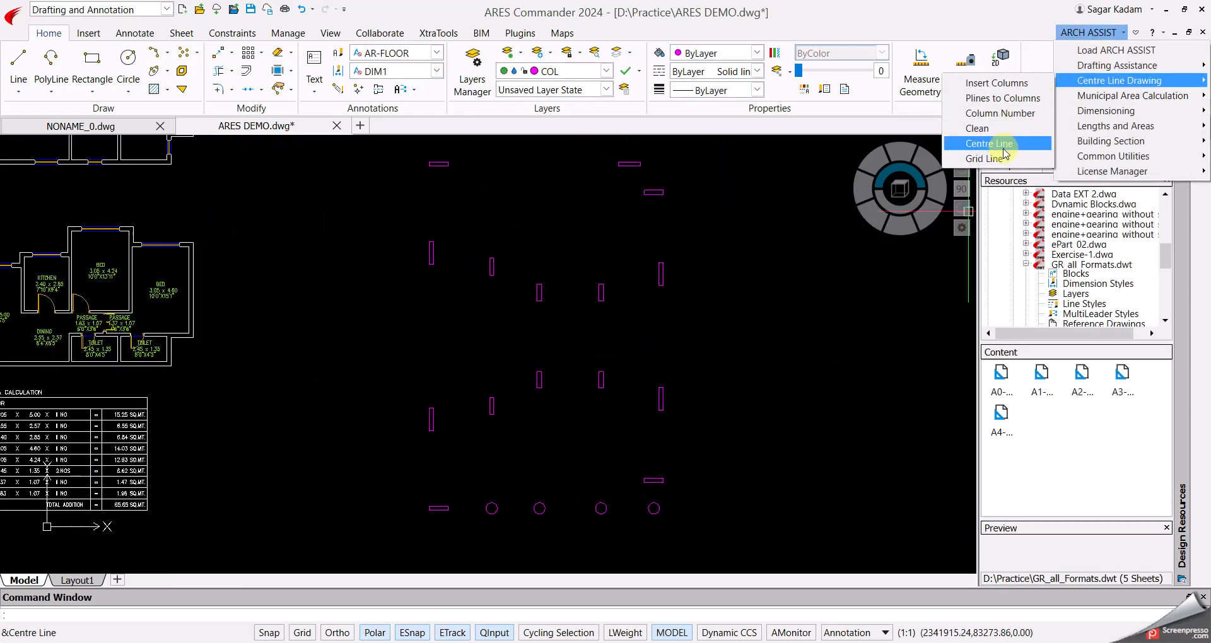
pyautogui.click(1011, 119)
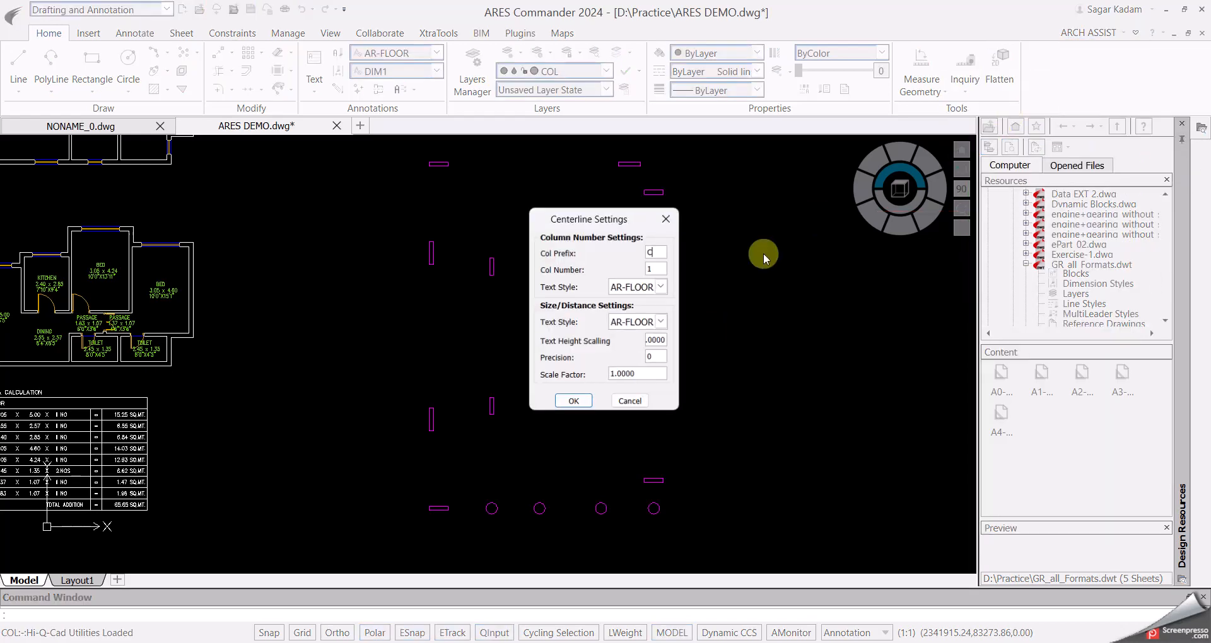
pyautogui.click(574, 401)
# Number the lower set of magenta columns from C1 to C11, with circular columns and walls picked one after another.
pyautogui.moveTo(522, 347); pyautogui.dragTo(498, 247, button='middle')
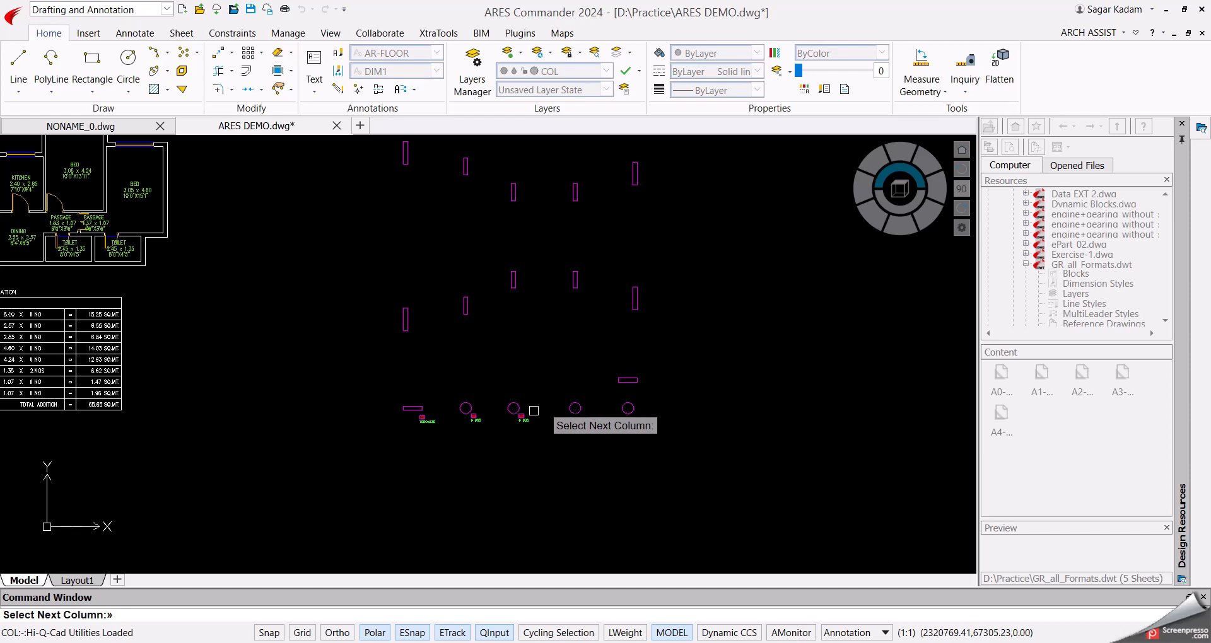
pyautogui.click(635, 413)
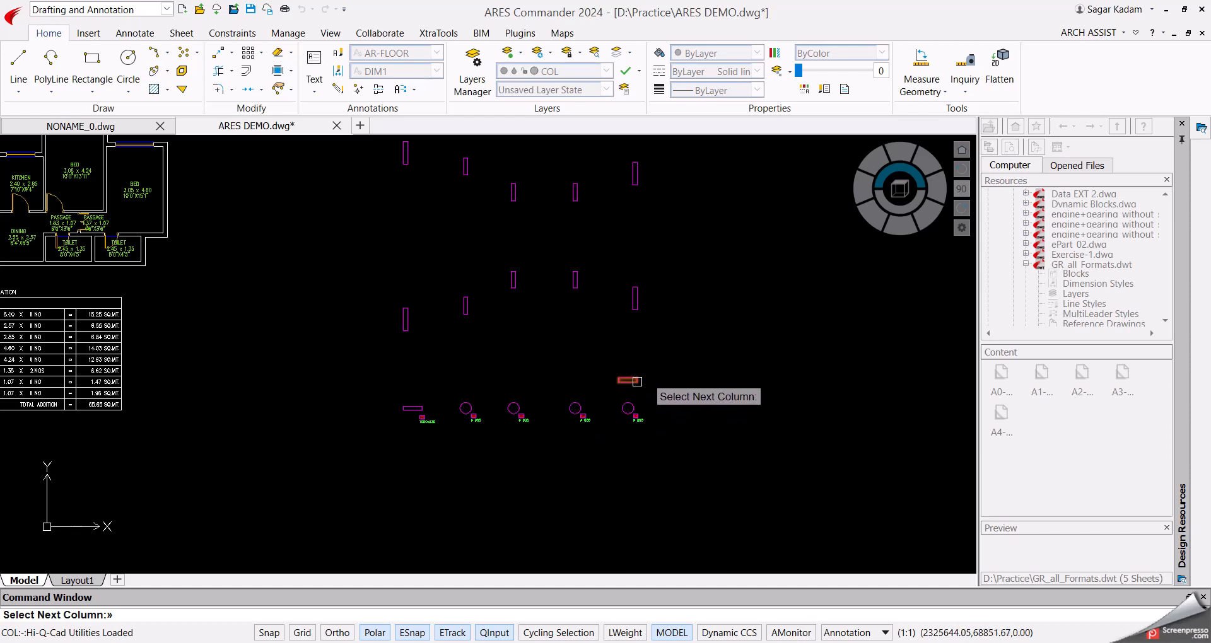
pyautogui.click(629, 380)
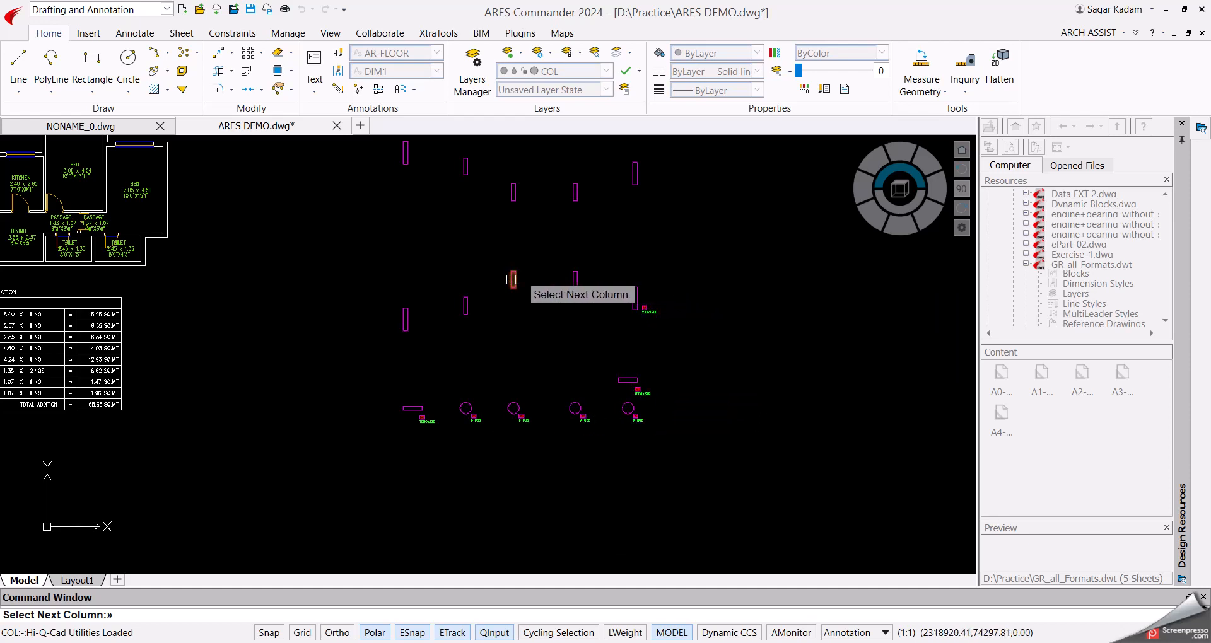
pyautogui.scroll(2, 445, 364)
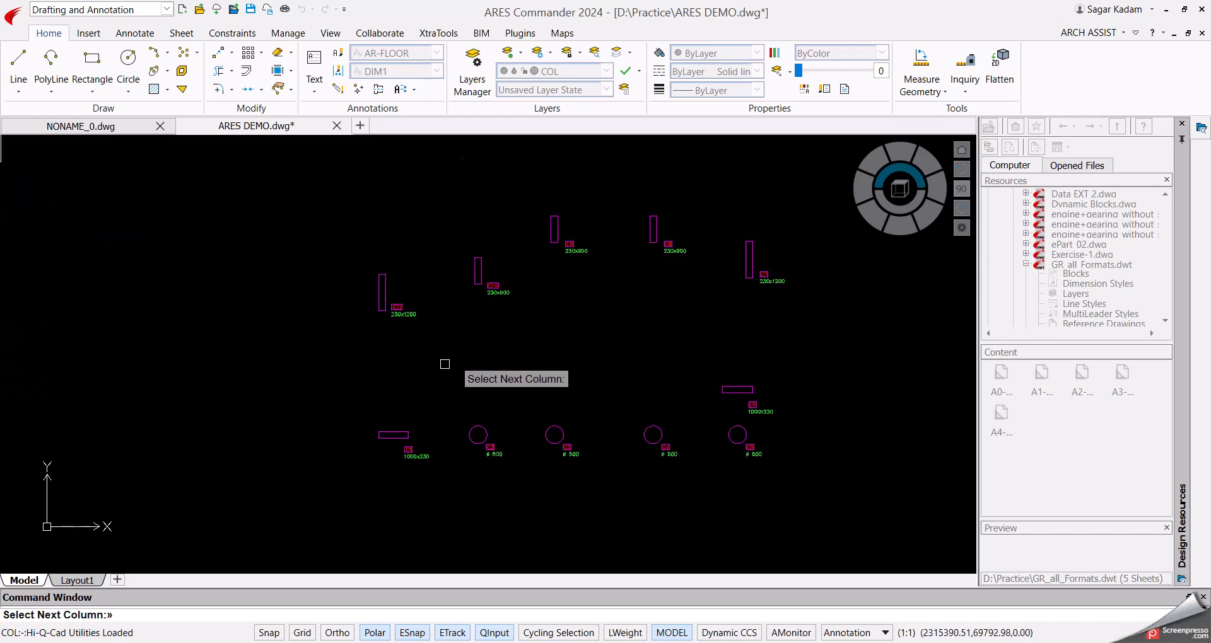
pyautogui.scroll(-2, 410, 340)
pyautogui.press('Escape')
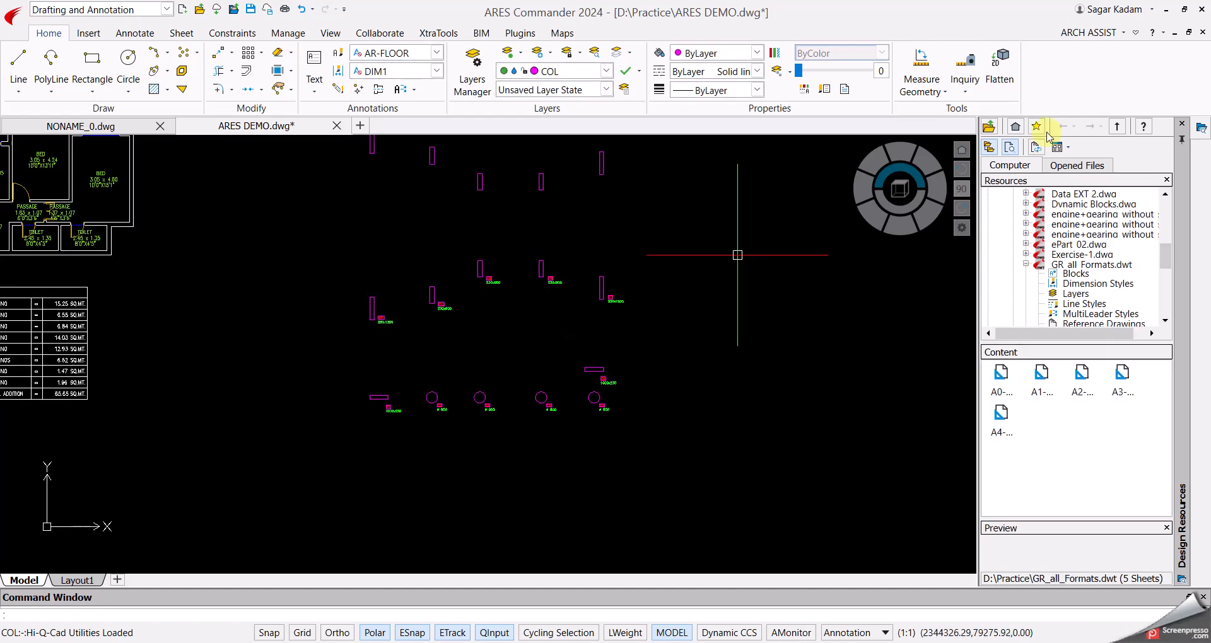
# Start Centre Line with default settings, its reference point at column C1's lower-left corner, positive X rightward and positive Y upward.
pyautogui.click(1089, 35)
pyautogui.moveTo(1097, 80)
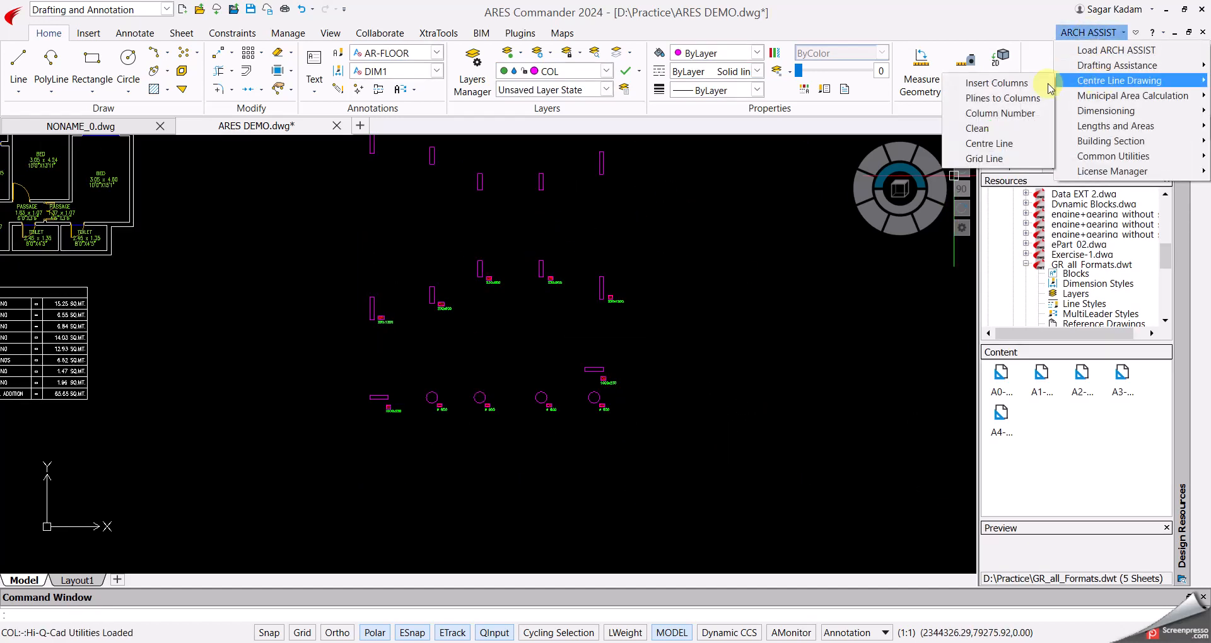
pyautogui.click(987, 144)
pyautogui.click(573, 400)
pyautogui.scroll(2, 389, 401)
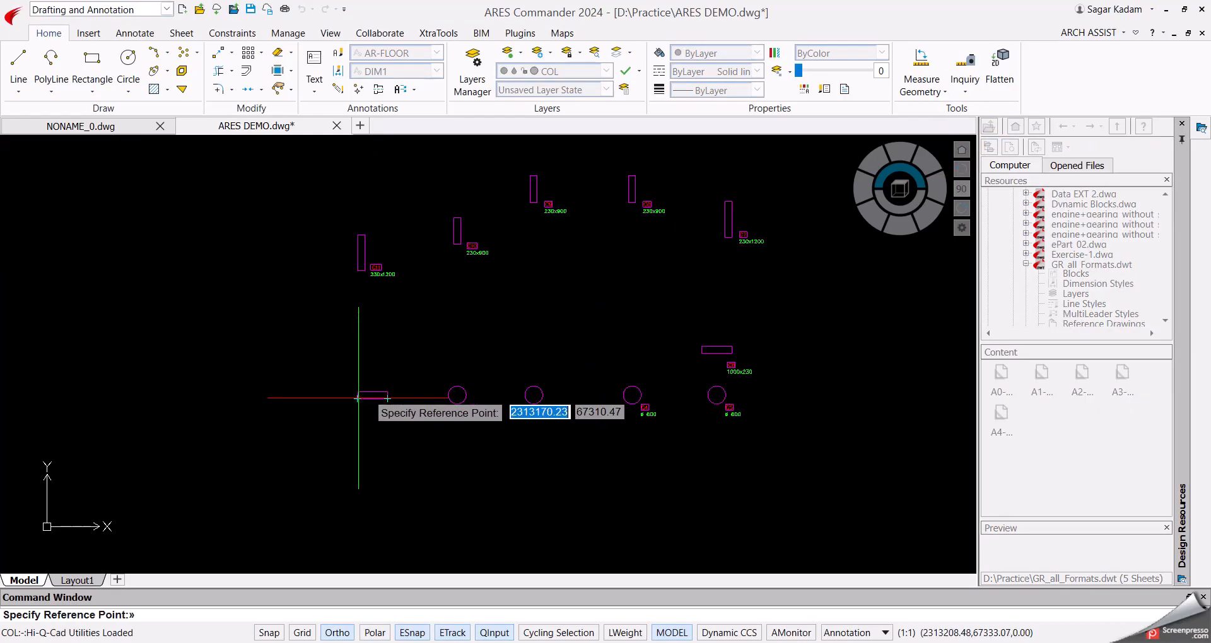
pyautogui.scroll(3, 358, 398)
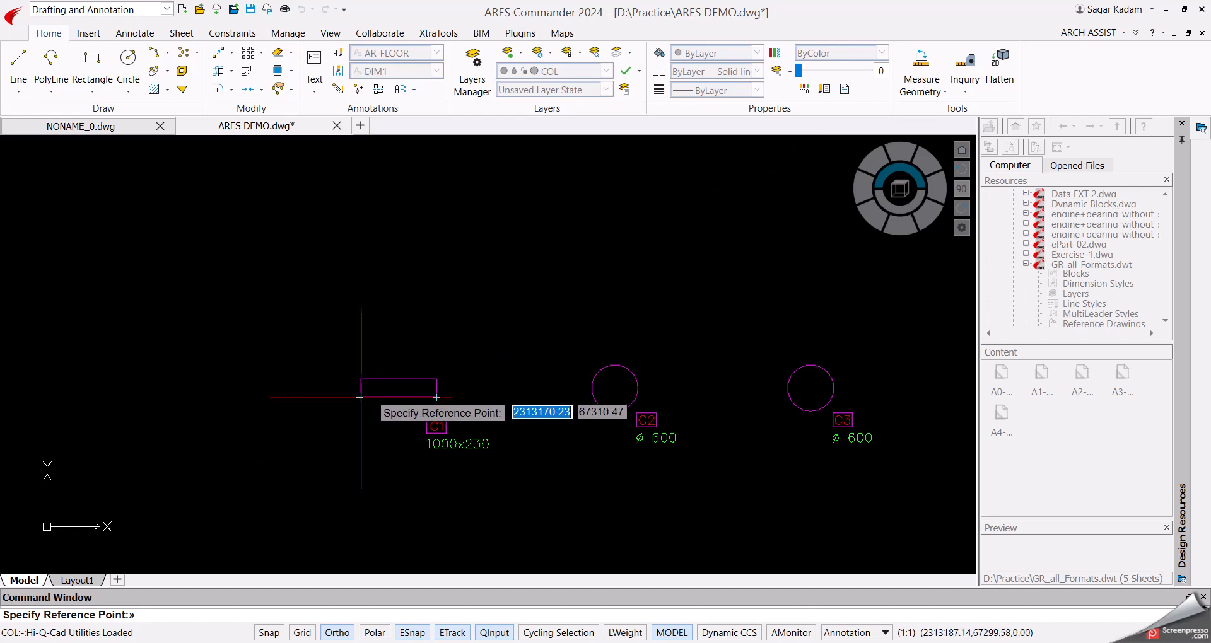
pyautogui.click(360, 397)
pyautogui.click(575, 397)
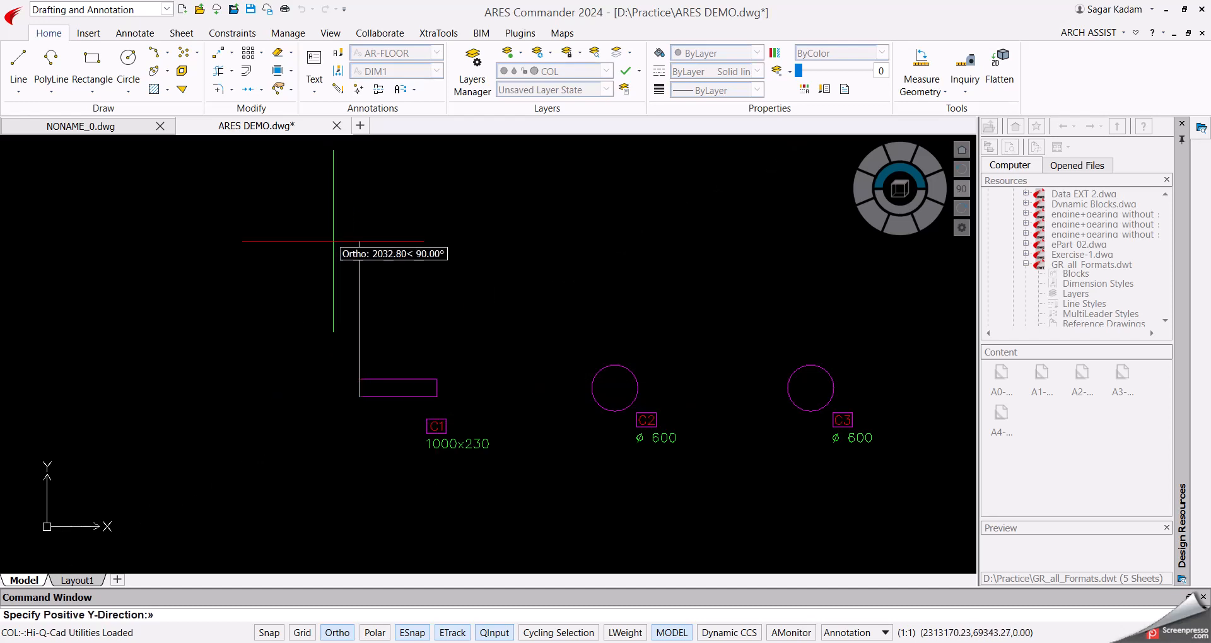
pyautogui.click(333, 241)
# Select the numbered columns C1 to C11 for the centre lines and place the column coordinate table beside the grid.
pyautogui.scroll(-5, 324, 345)
pyautogui.click(471, 381)
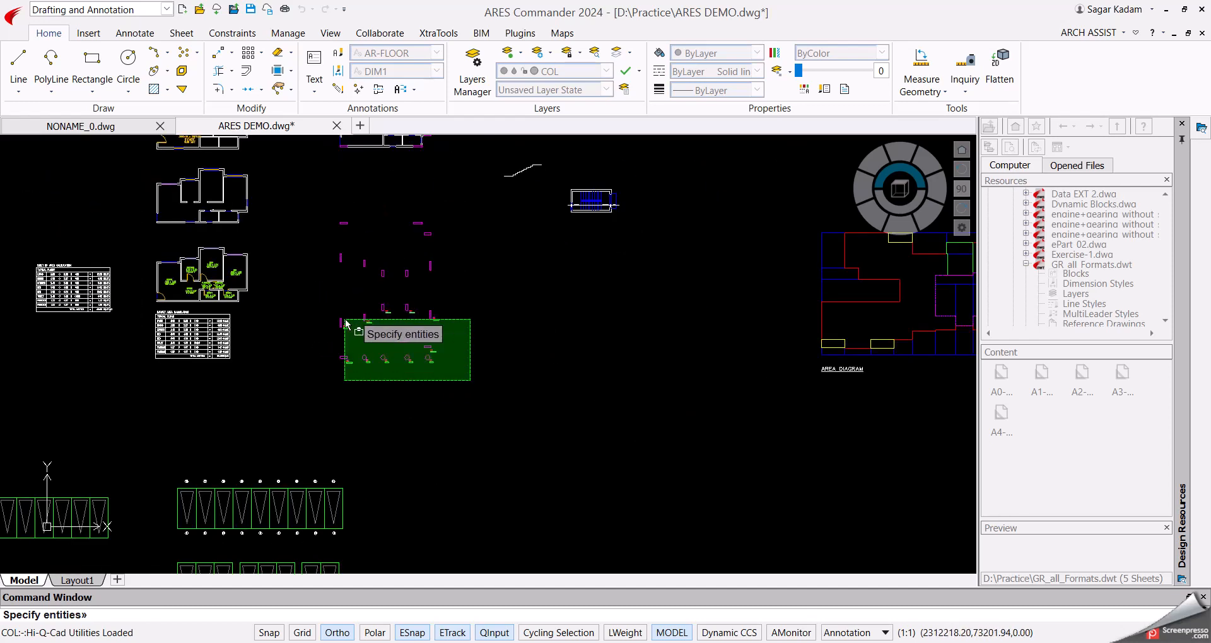
pyautogui.click(345, 324)
pyautogui.press('Return')
pyautogui.scroll(5, 456, 304)
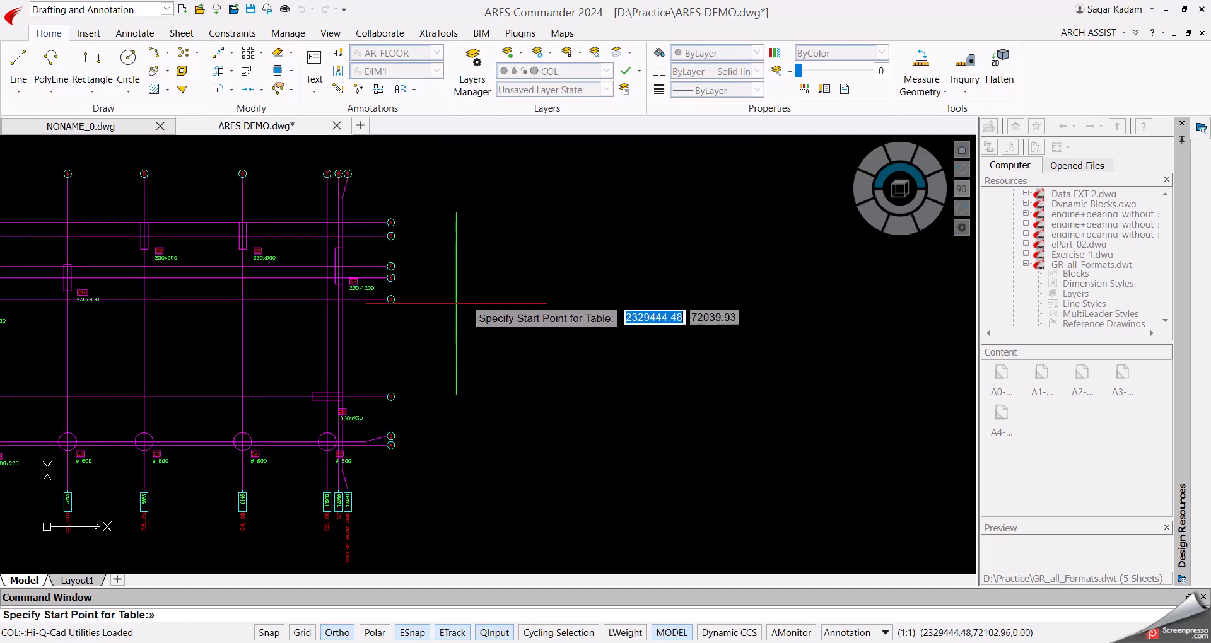
pyautogui.click(456, 303)
# Examine the column coordinate table and the generated centre line grid with its bubbles and labels.
pyautogui.scroll(4, 376, 410)
pyautogui.moveTo(596, 389); pyautogui.dragTo(459, 466, button='middle')
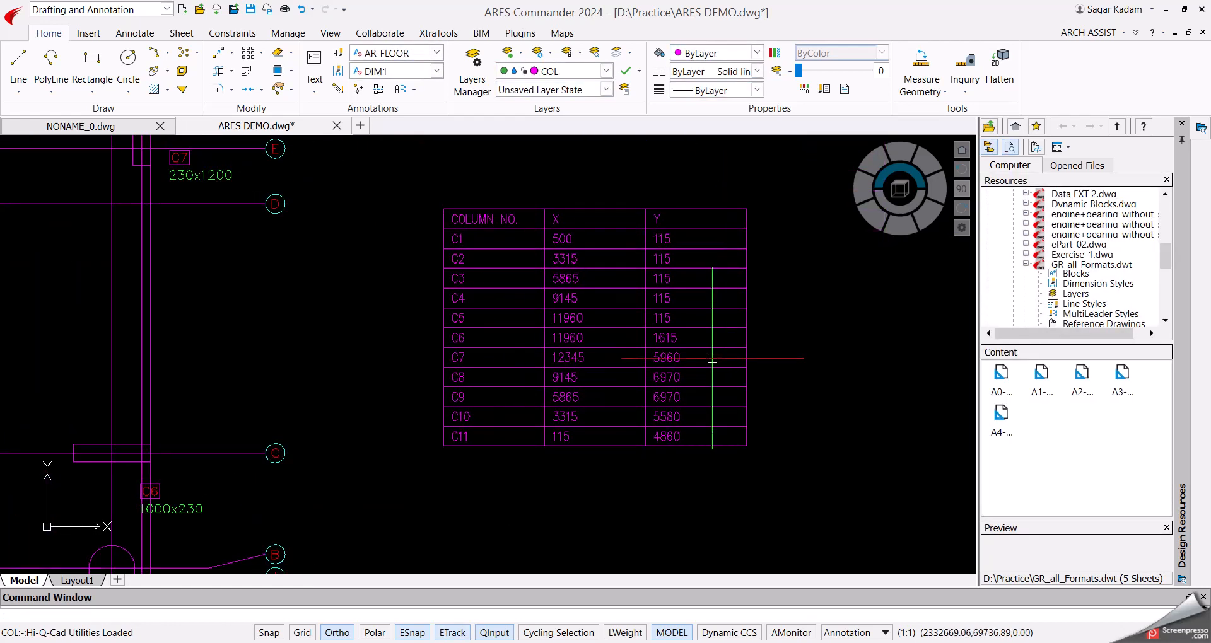
pyautogui.scroll(-4, 715, 379)
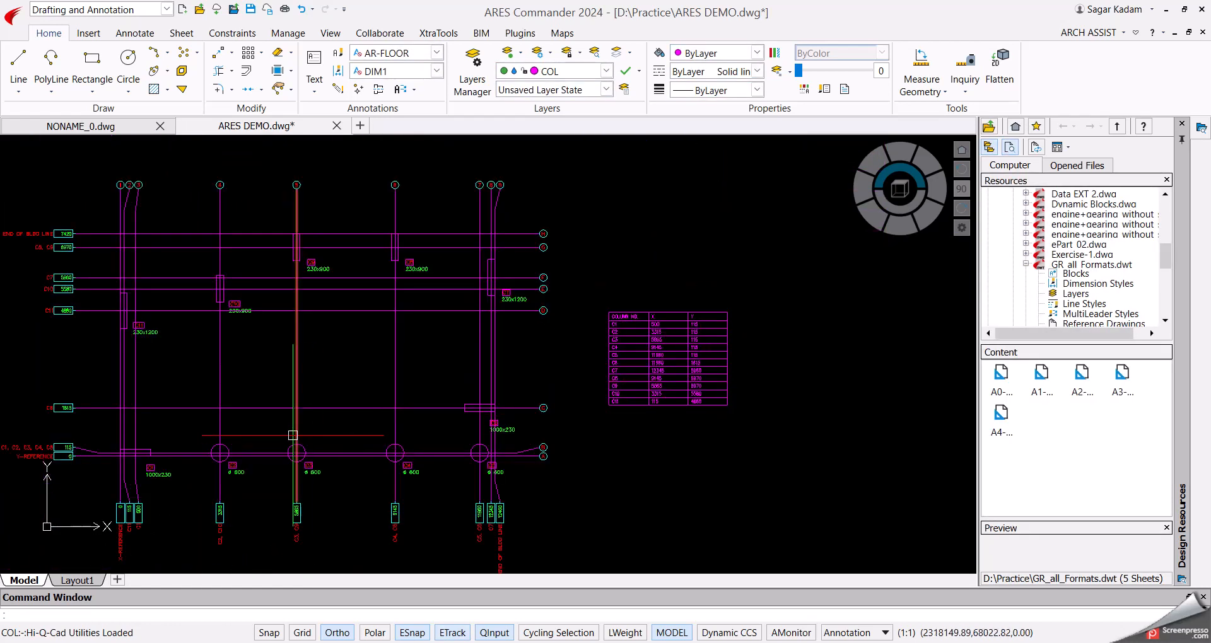
pyautogui.scroll(3, 303, 240)
pyautogui.scroll(-5, 323, 312)
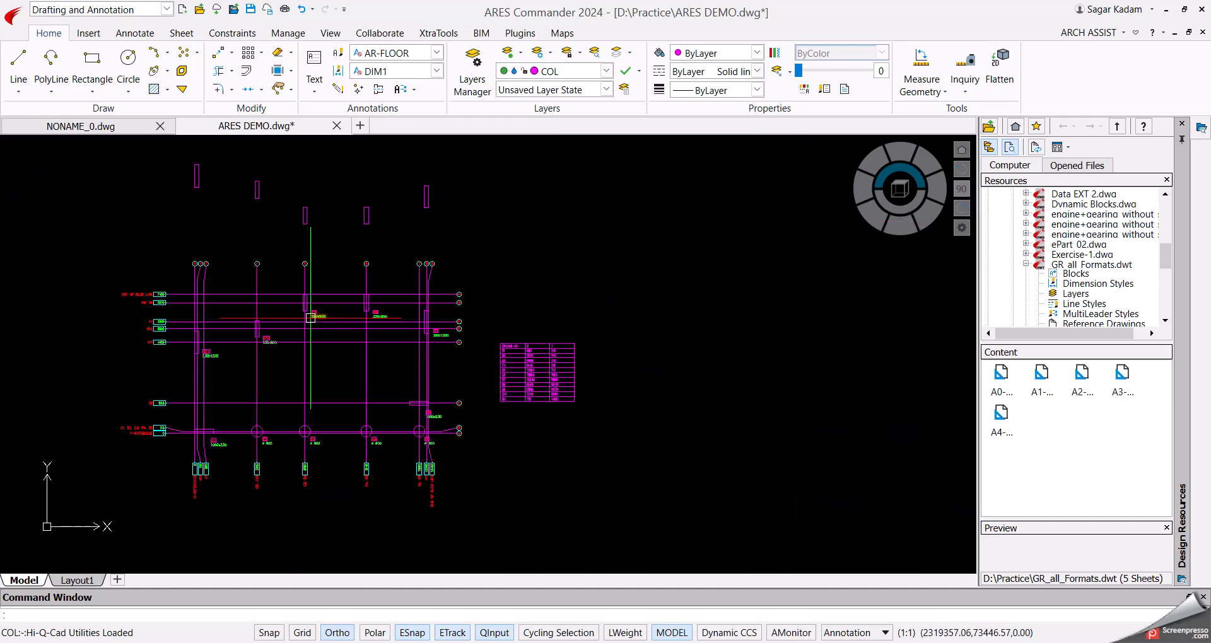
pyautogui.scroll(3, 532, 373)
pyautogui.scroll(-3, 535, 364)
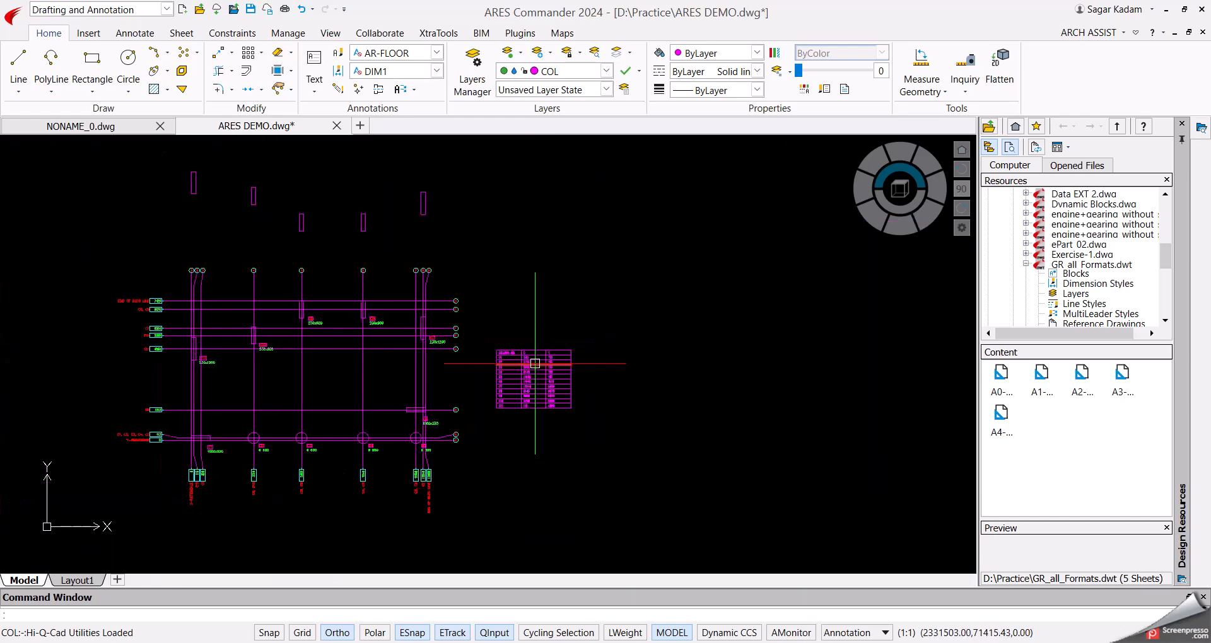
# Set up Area Diagram for Additions with Rectangle shape, dimensions, new numbering from 1 and text height 200.
pyautogui.scroll(-2, 511, 374)
pyautogui.moveTo(605, 398)
pyautogui.mouseDown(button='middle')
pyautogui.moveTo(547, 360)
pyautogui.moveTo(521, 363)
pyautogui.mouseUp(button='middle')
pyautogui.scroll(-4, 546, 358)
pyautogui.moveTo(630, 350); pyautogui.dragTo(413, 360, button='middle')
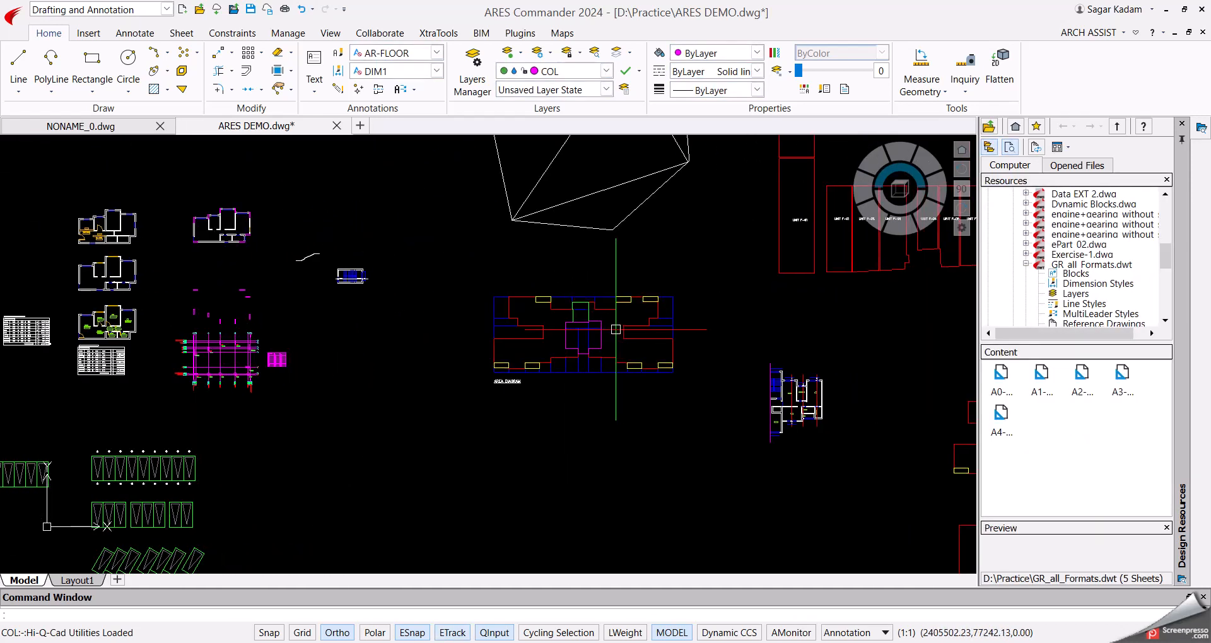
pyautogui.scroll(6, 591, 339)
pyautogui.moveTo(609, 337); pyautogui.dragTo(610, 337, button='middle')
pyautogui.scroll(-5, 609, 338)
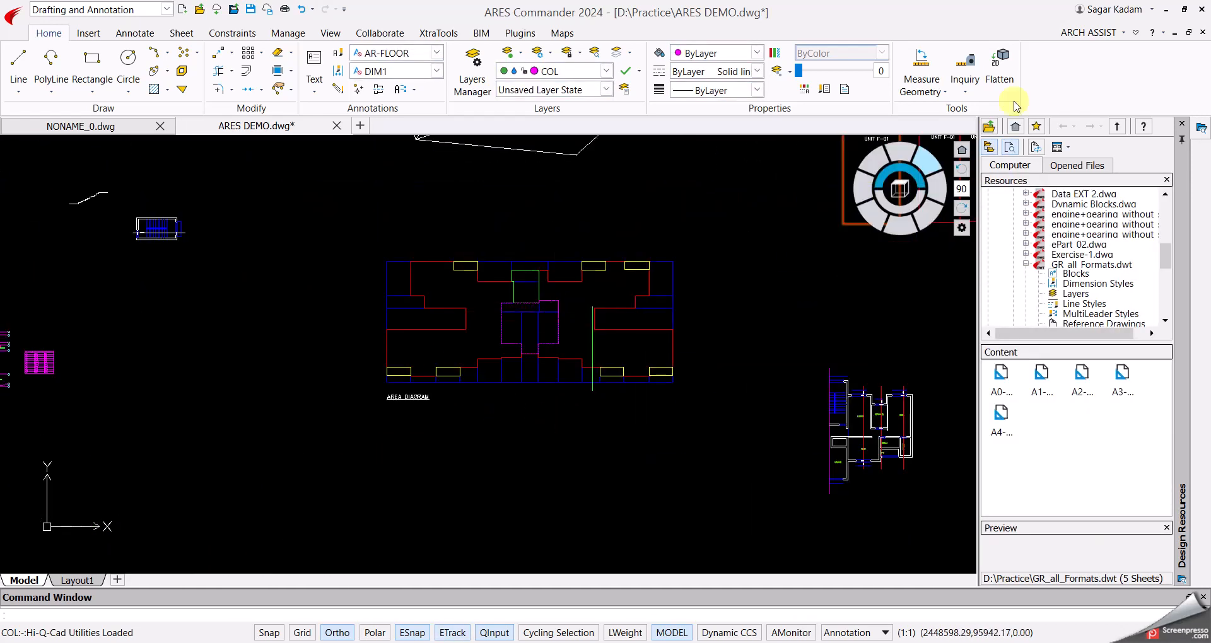
pyautogui.click(1088, 32)
pyautogui.moveTo(1097, 97)
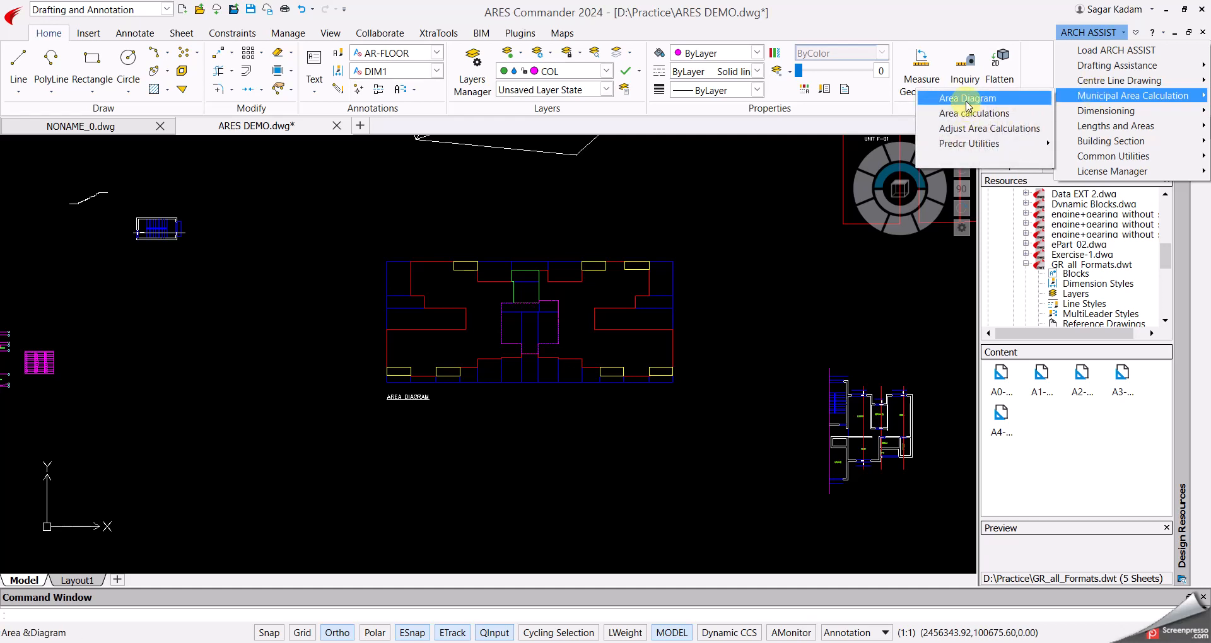
pyautogui.click(969, 110)
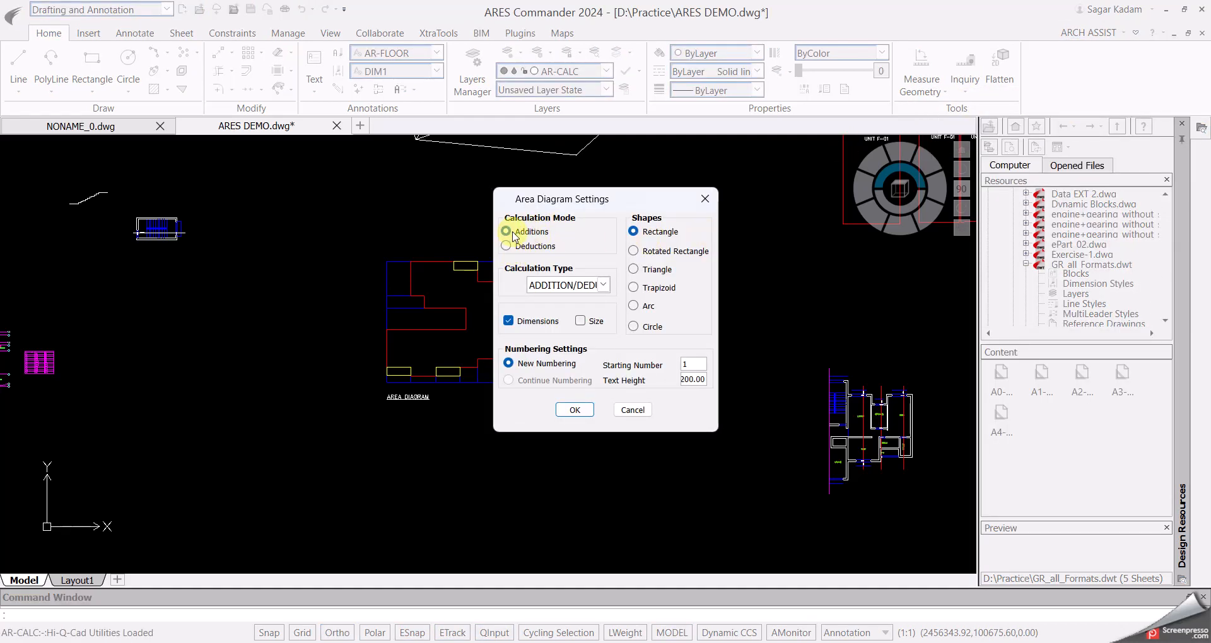
pyautogui.click(590, 411)
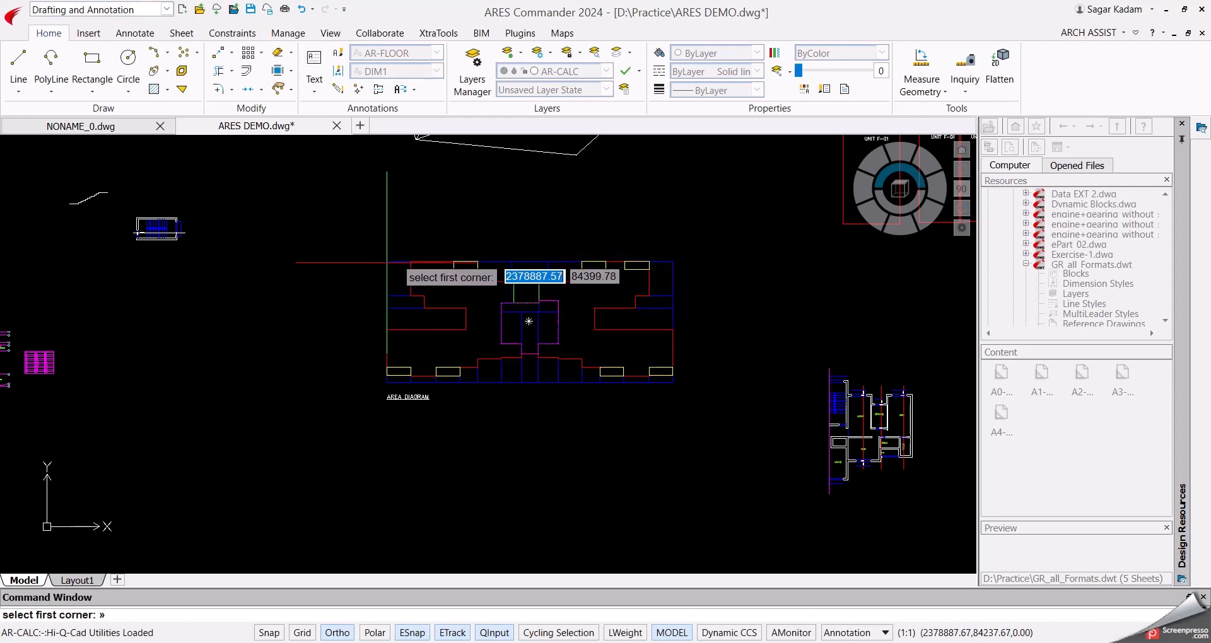
# Draw addition rectangle 1 around the whole AREA DIAGRAM outline, from its upper-left to its lower-right corner.
pyautogui.click(388, 261)
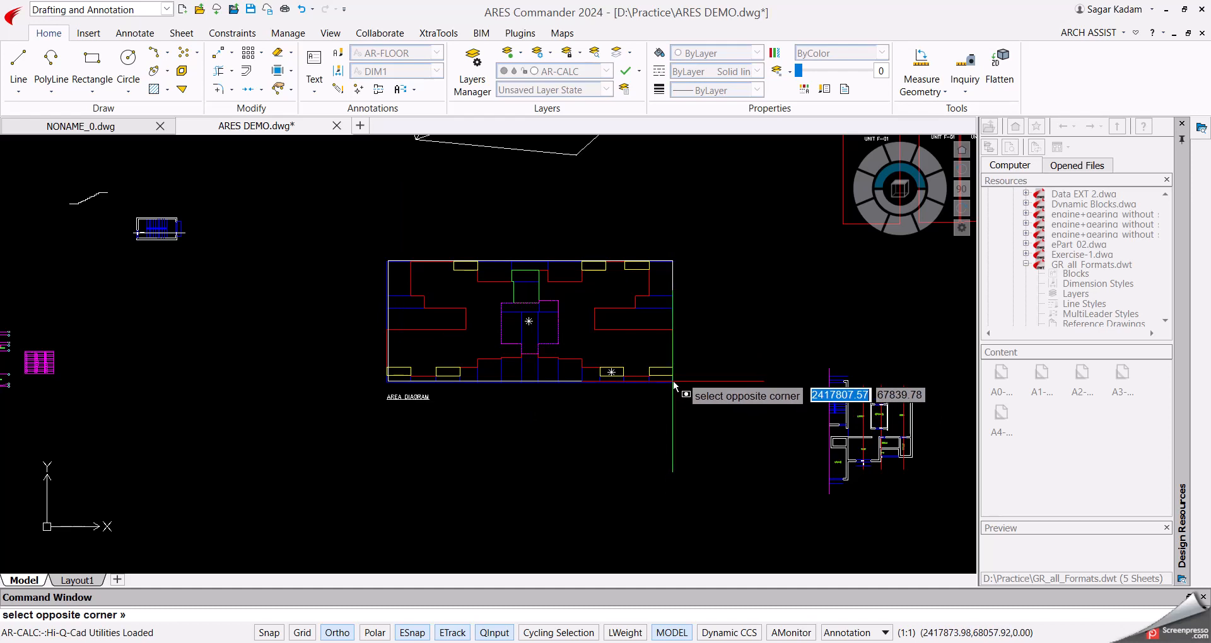
pyautogui.click(674, 382)
pyautogui.scroll(6, 624, 325)
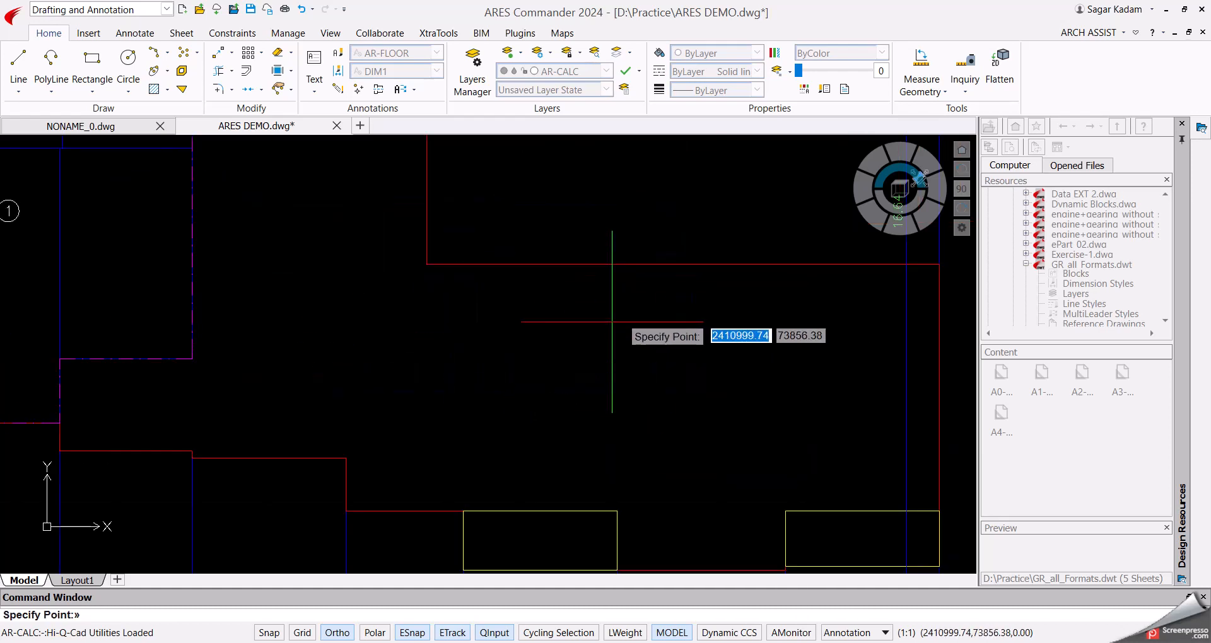
pyautogui.scroll(-4, 623, 350)
pyautogui.press('Escape')
pyautogui.press('Escape')
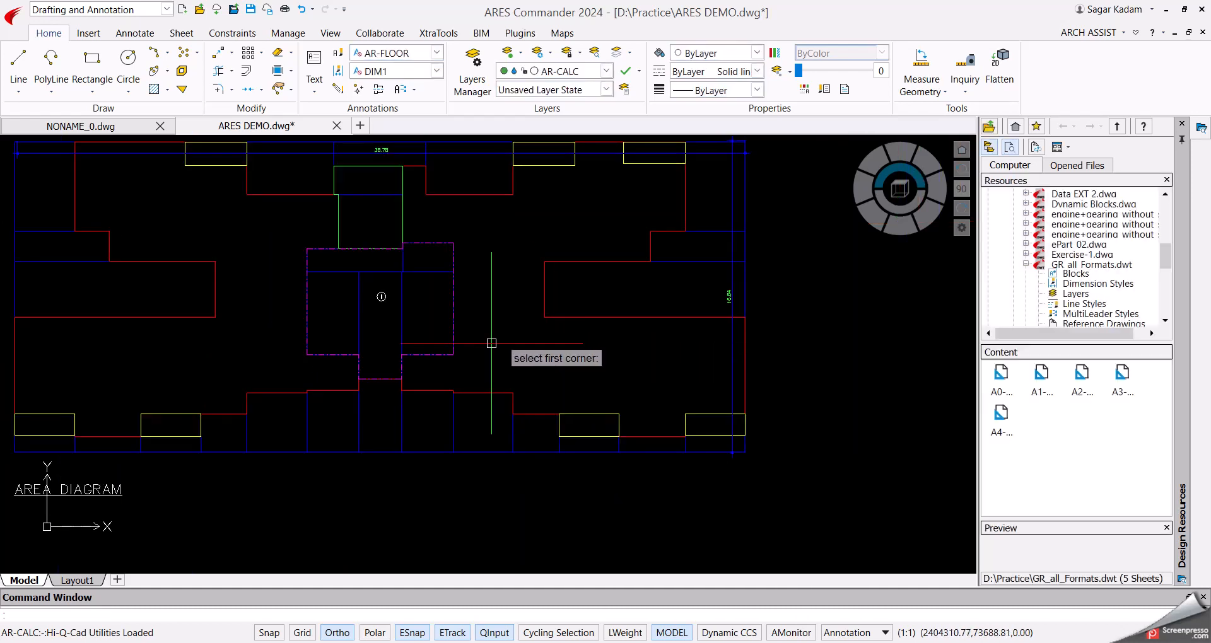
# Mark the two parts of the green outlined shaft as LIFT deductions L1 and L2 using dimensioned rectangles.
pyautogui.press('Return')
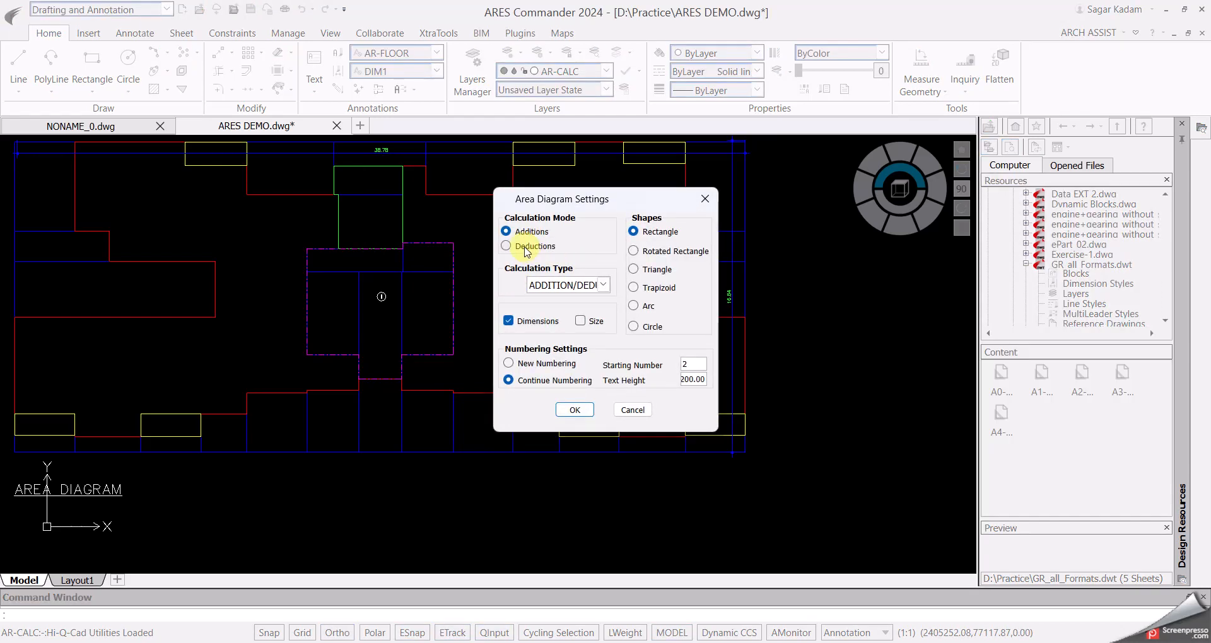
pyautogui.click(603, 284)
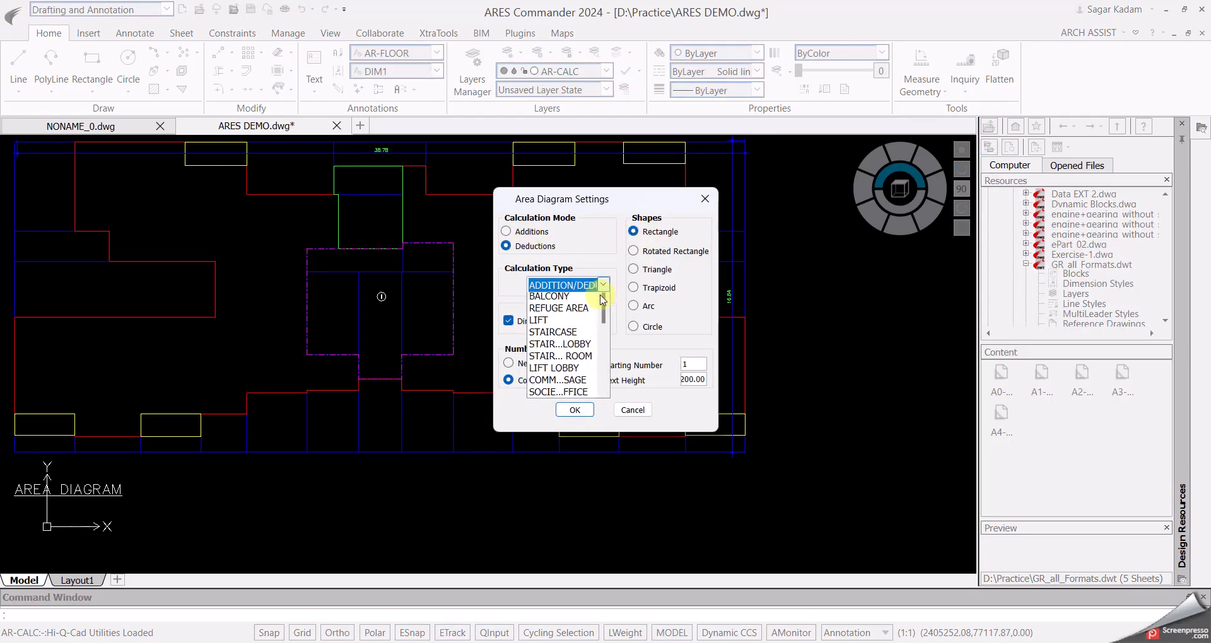
pyautogui.click(555, 319)
pyautogui.click(574, 411)
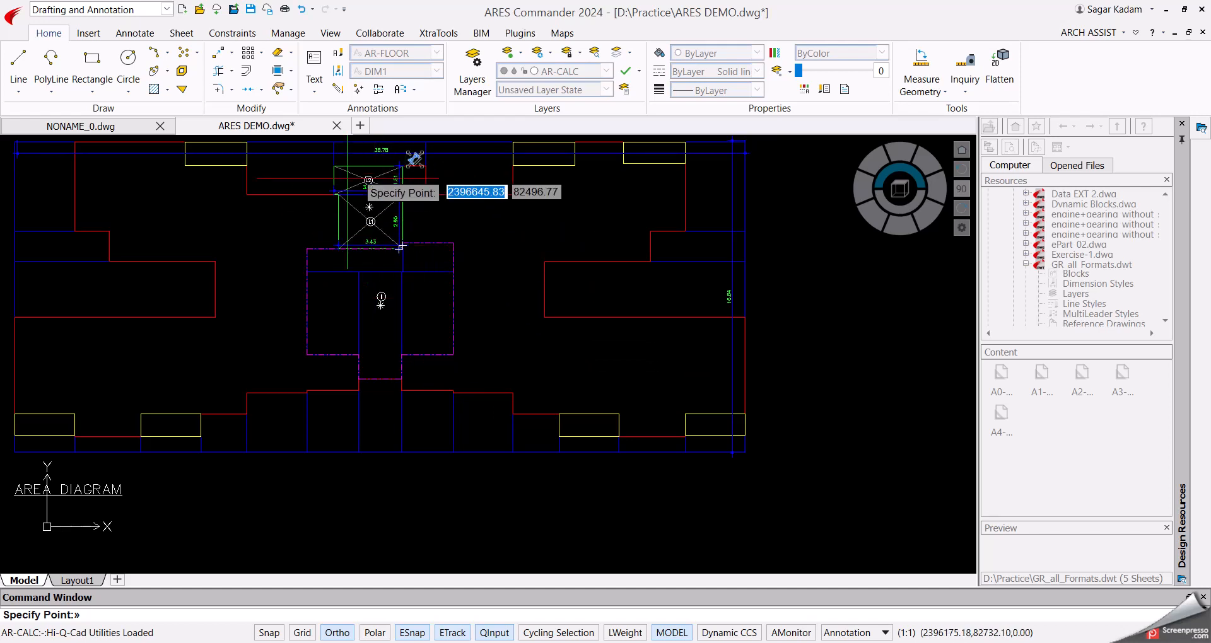
pyautogui.scroll(5, 376, 178)
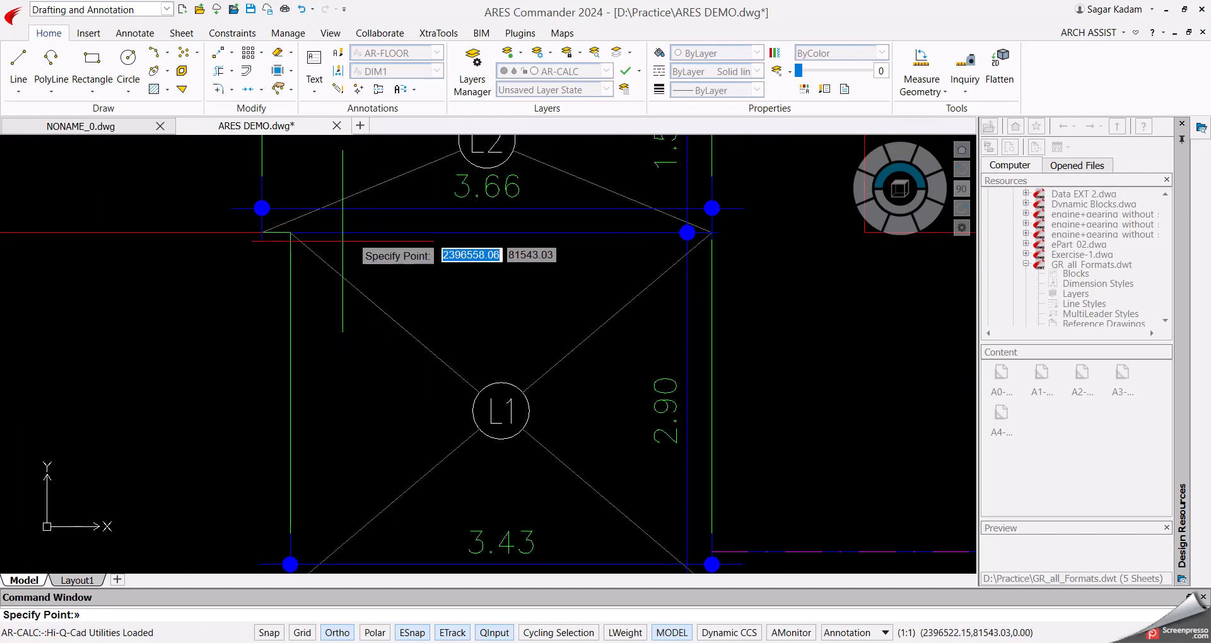
pyautogui.scroll(-3, 558, 274)
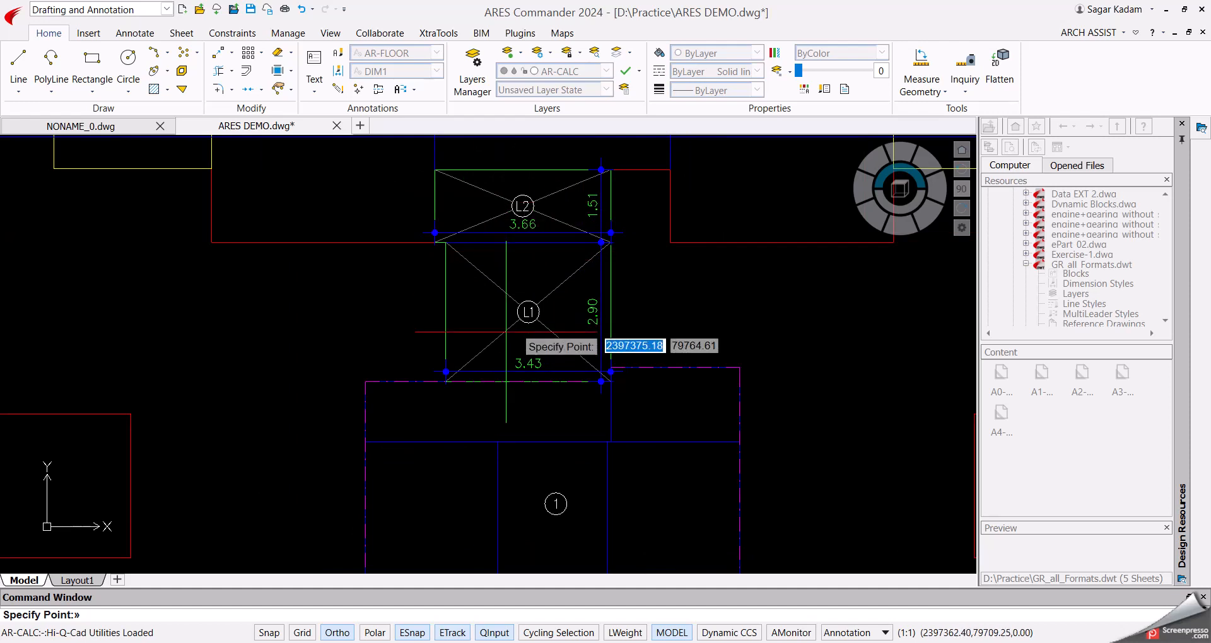
pyautogui.scroll(-4, 528, 297)
pyautogui.scroll(2, 546, 313)
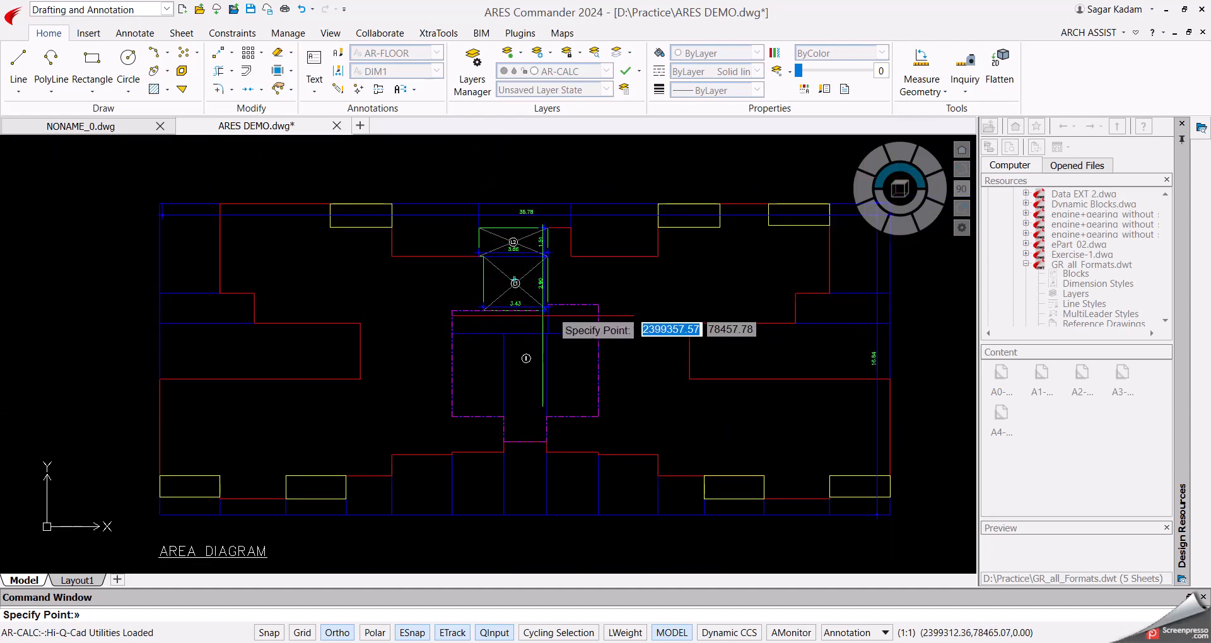
pyautogui.click(610, 332)
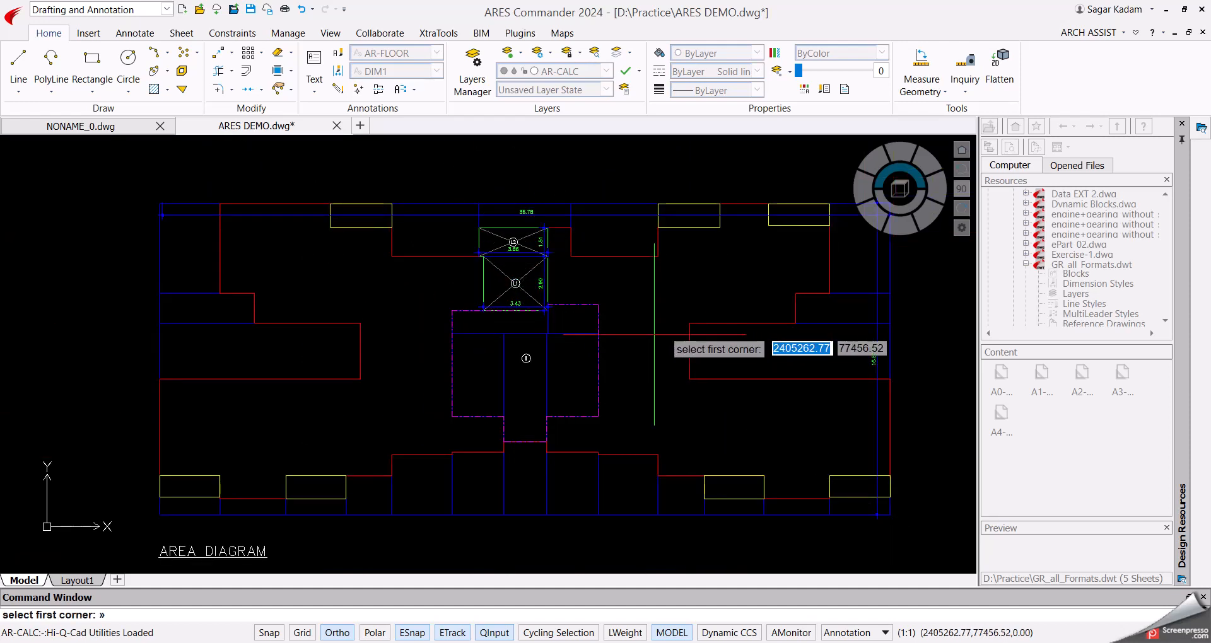
pyautogui.press('Escape')
# Set up Area Diagram for Deductions of type STAIRCASE with Rectangle shape, dimensions, starting number 1 and text height 200.
pyautogui.press('Return')
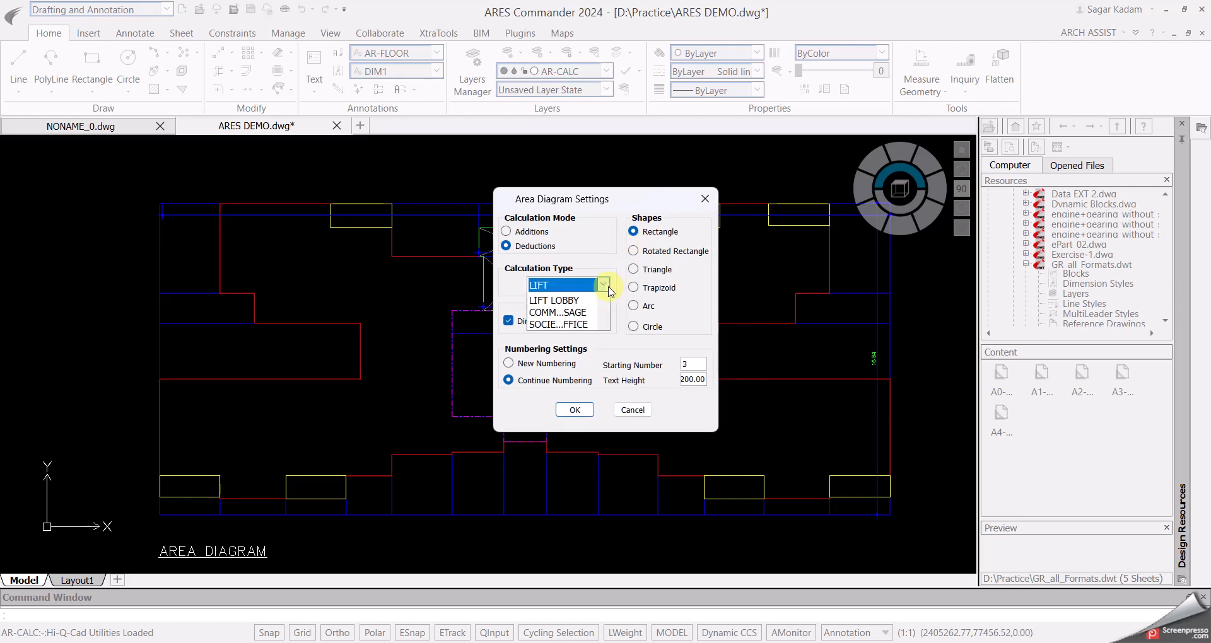
pyautogui.click(570, 360)
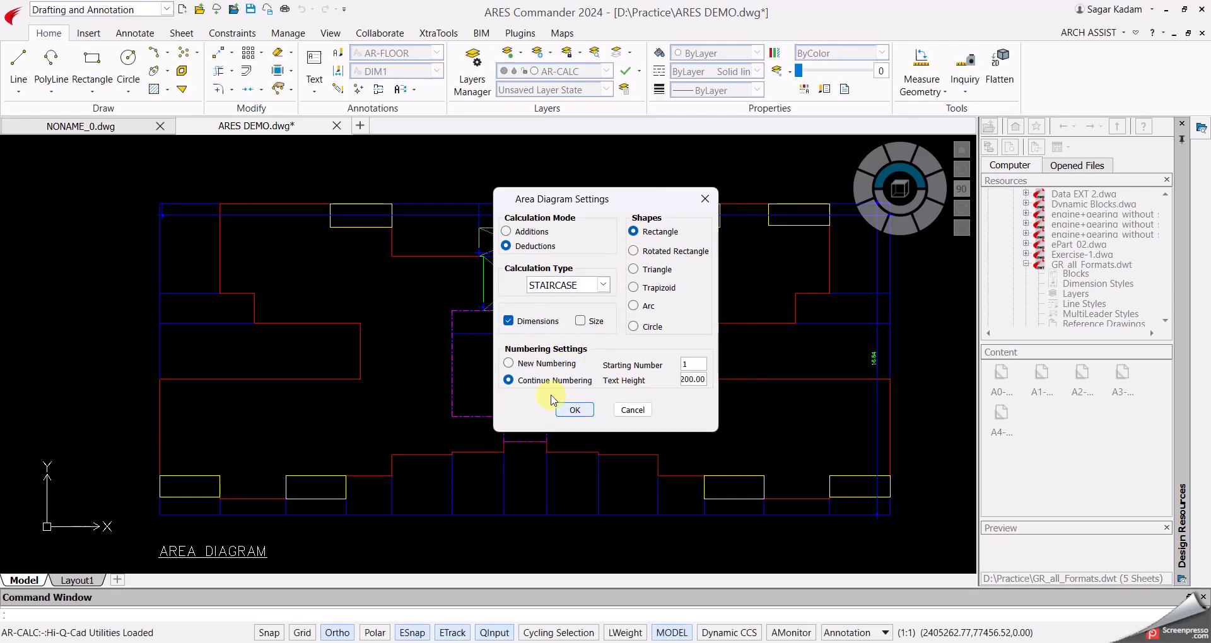
pyautogui.click(574, 410)
# Draw STAIRCASE deduction rectangles ST1 to ST4 over the sections of the magenta core below the lift.
pyautogui.click(525, 387)
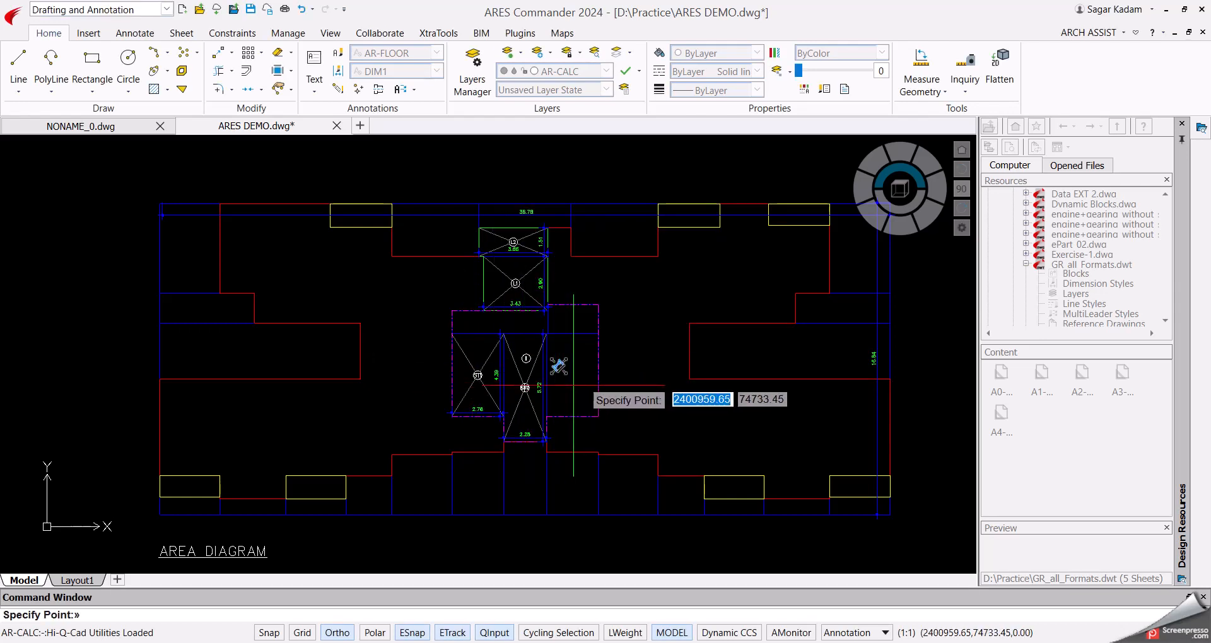
pyautogui.click(572, 376)
pyautogui.click(535, 326)
pyautogui.scroll(2, 496, 357)
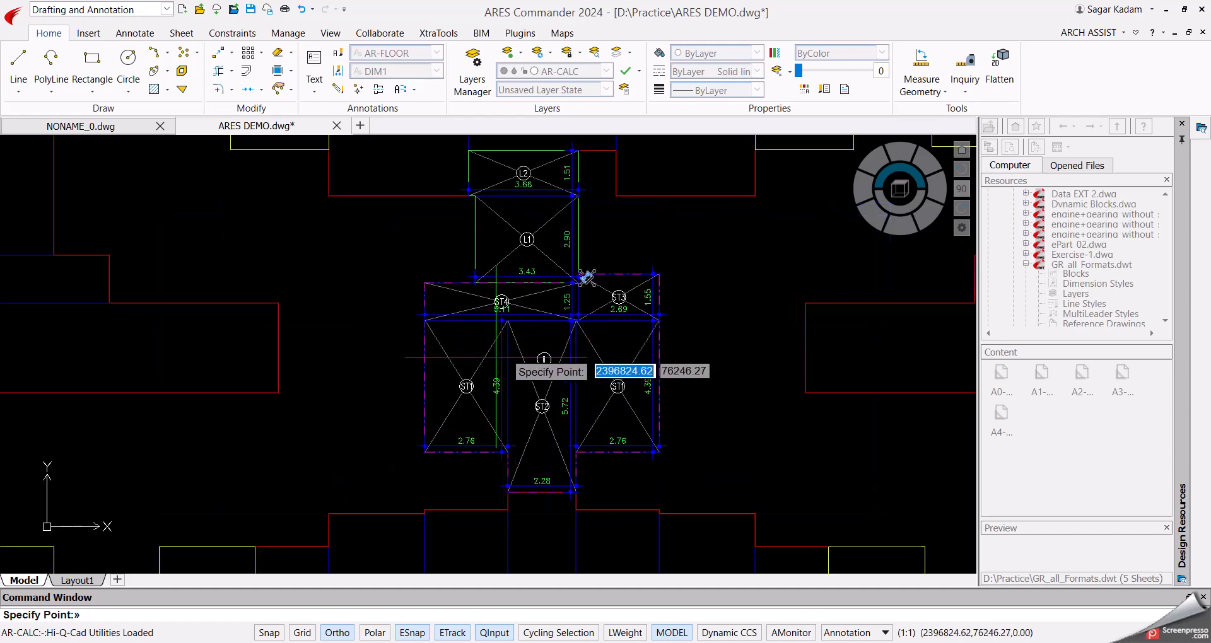
pyautogui.scroll(-1, 427, 364)
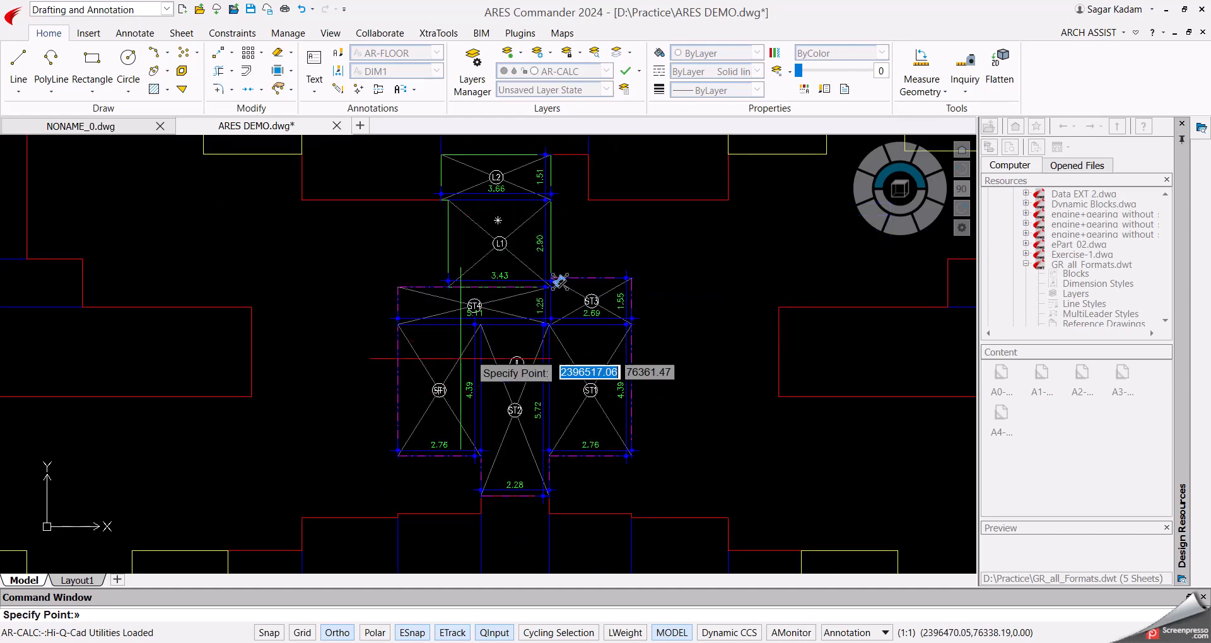
# Finish drawing the STAIRCASE deduction rectangles and leave the area diagram command.
pyautogui.press('Return')
pyautogui.scroll(-2, 446, 305)
pyautogui.press('Escape')
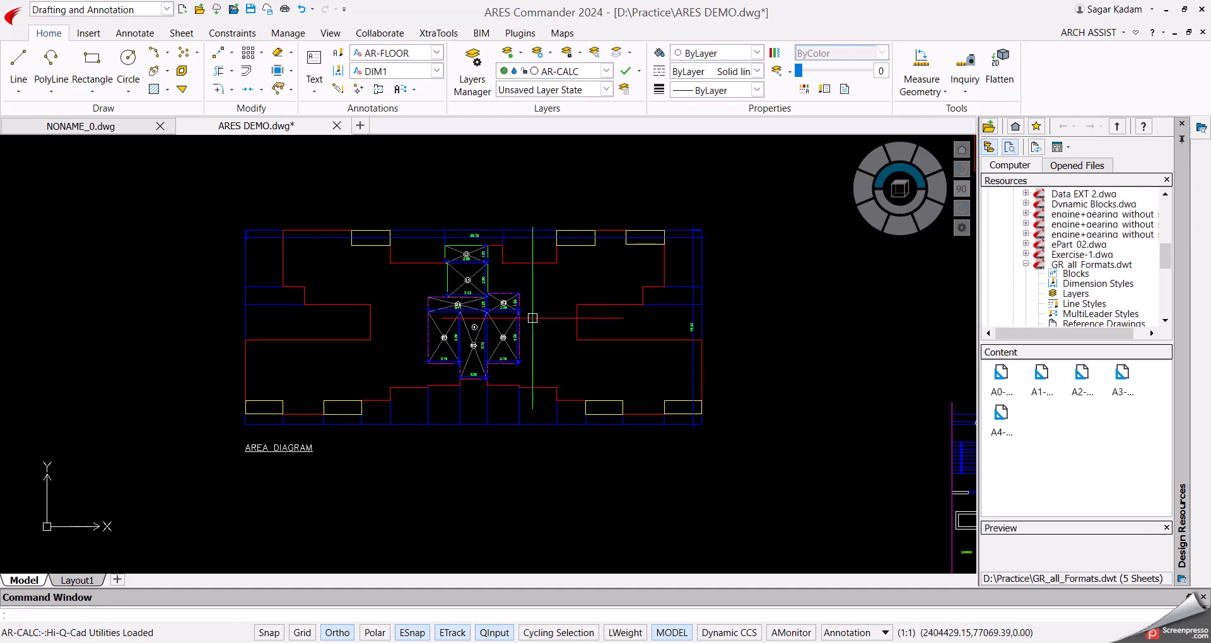
# Generate the TYPICAL FLOOR area calculation for the whole AREA DIAGRAM with text height 200 and line spacing 600, placing it below the diagram.
pyautogui.scroll(-3, 436, 403)
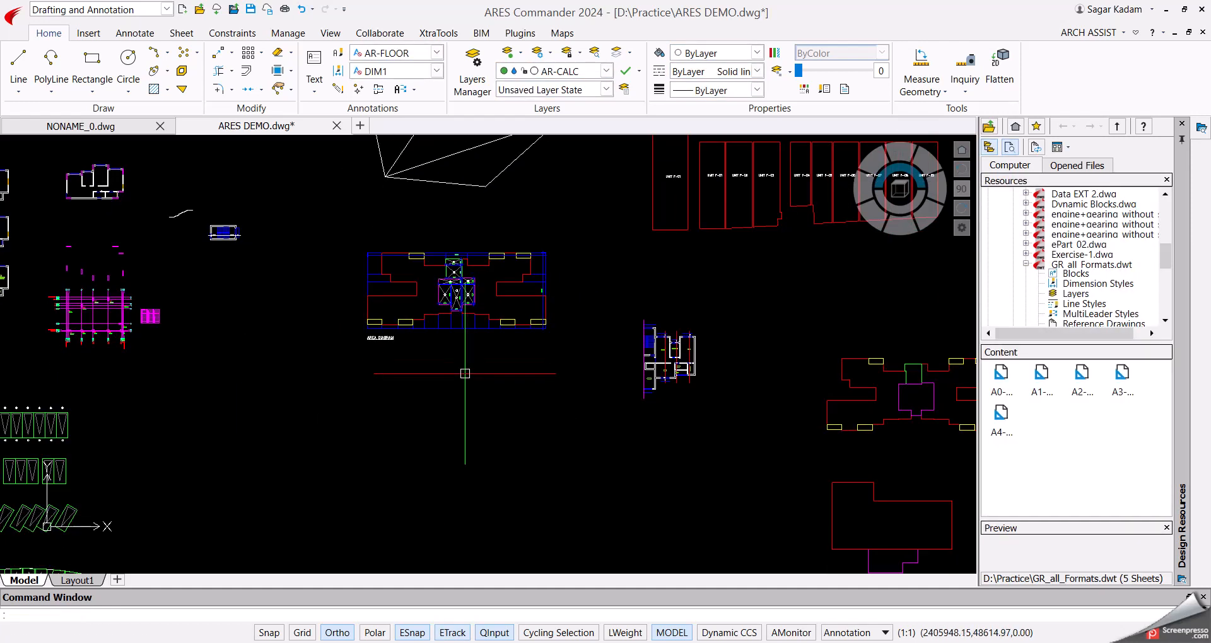
pyautogui.click(1074, 39)
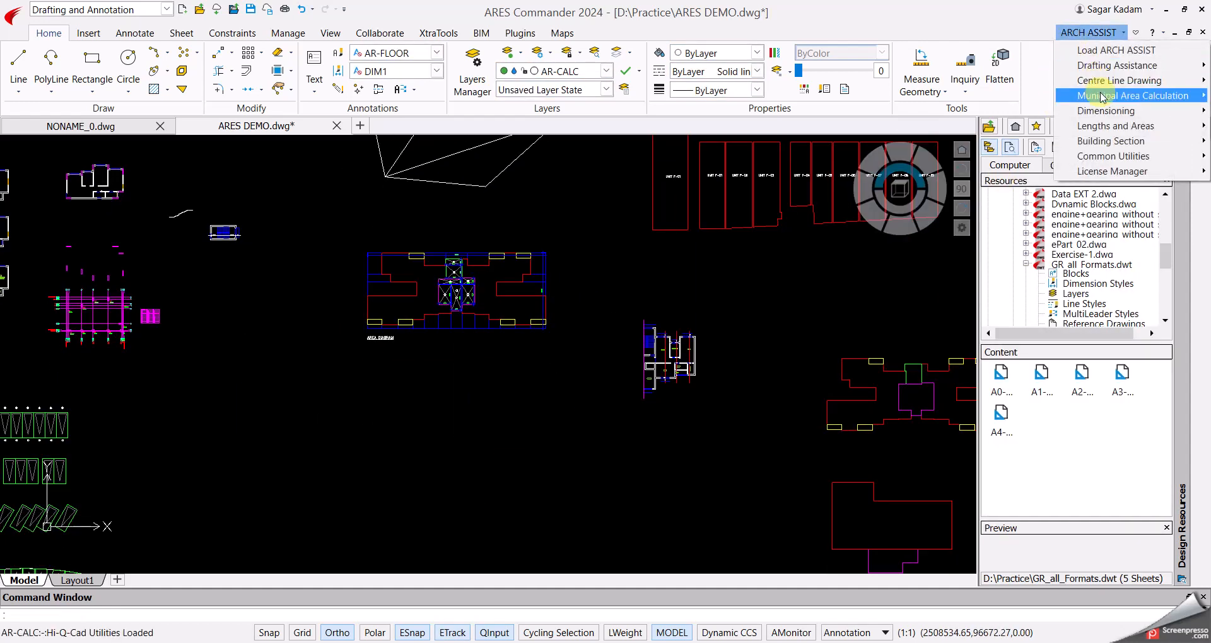
pyautogui.moveTo(1129, 102)
pyautogui.click(1009, 111)
pyautogui.click(573, 419)
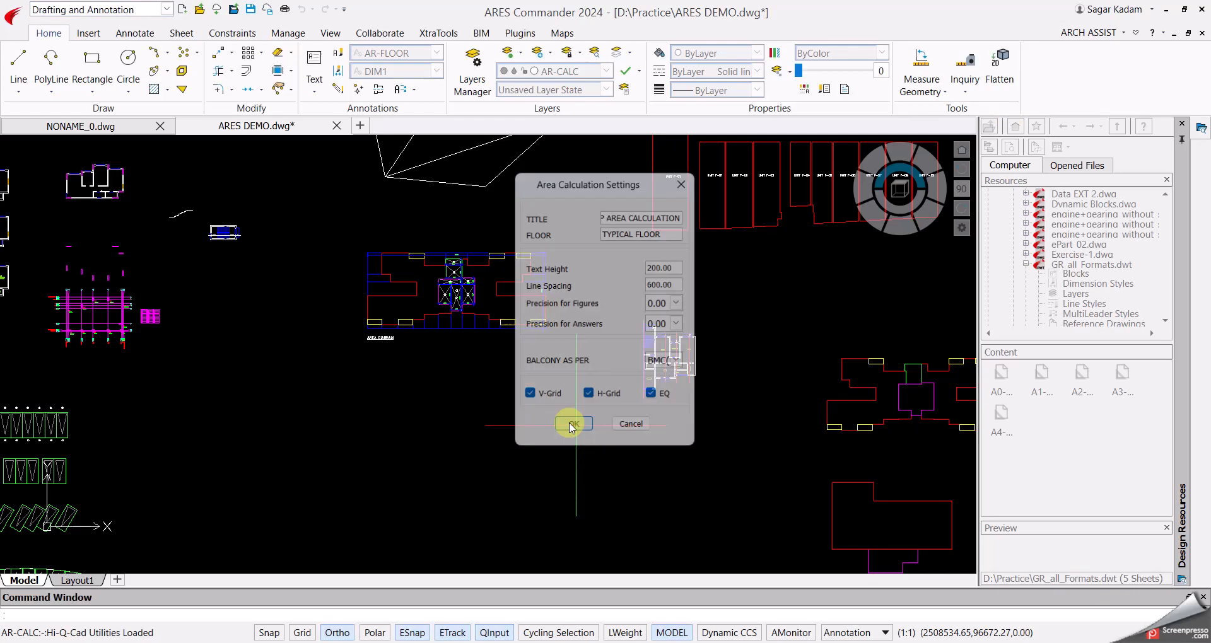
pyautogui.click(557, 347)
pyautogui.click(348, 235)
pyautogui.press('Return')
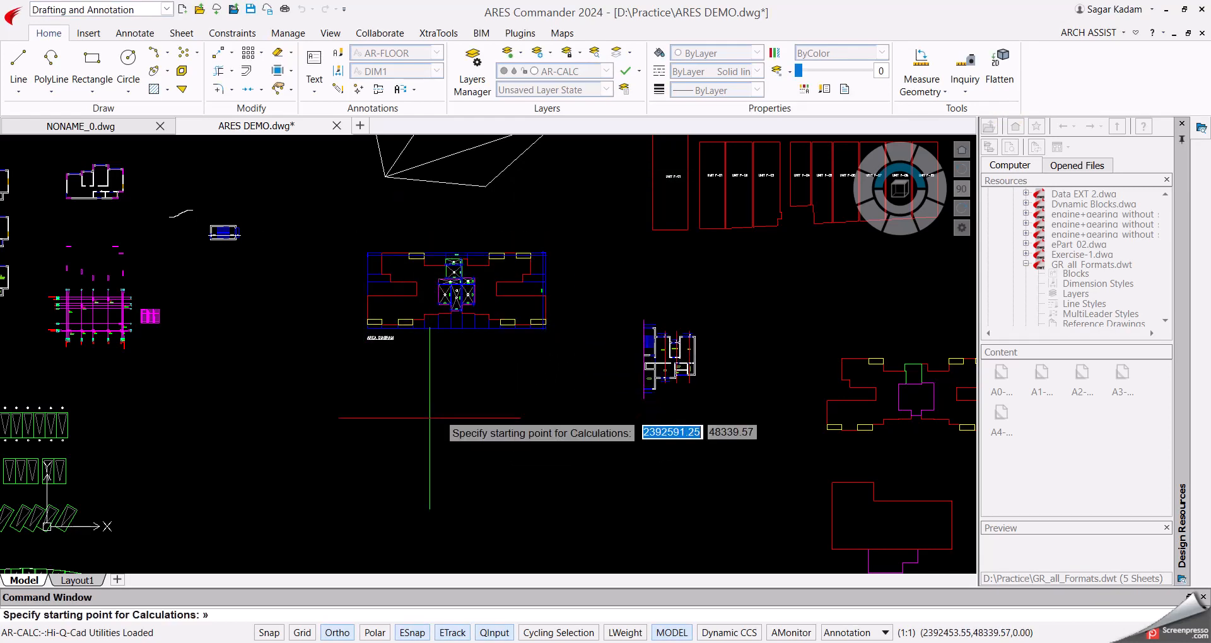
pyautogui.click(387, 401)
# Examine the built up, lift and staircase area calculation tables and the net built up area formula.
pyautogui.scroll(3, 436, 434)
pyautogui.scroll(6, 434, 434)
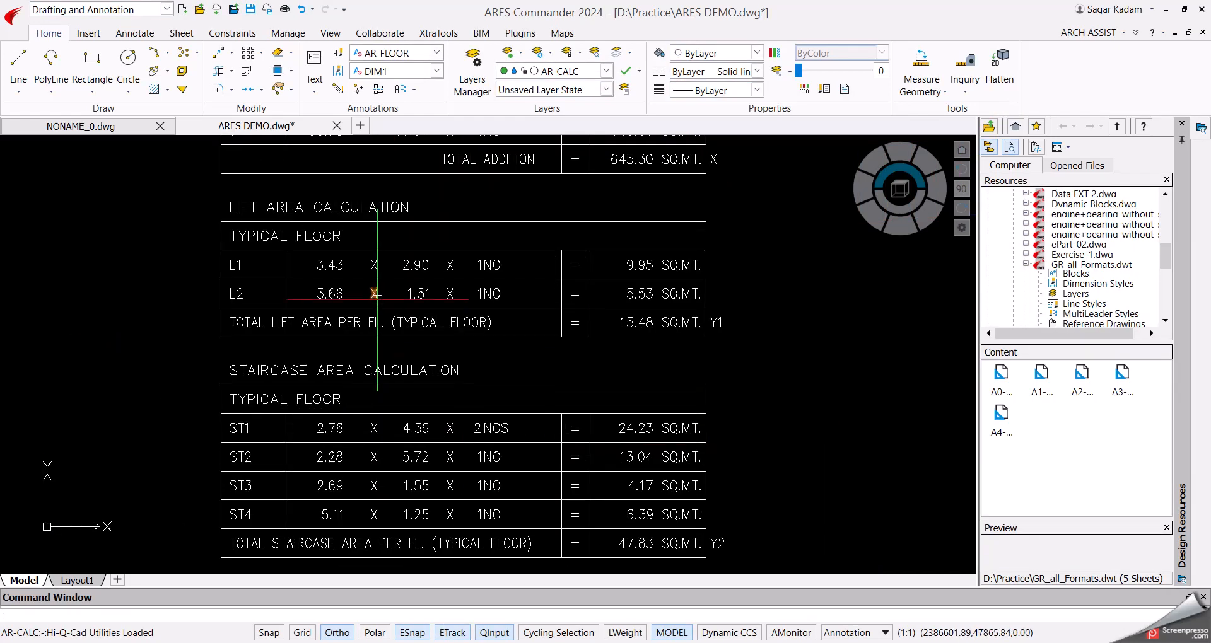
pyautogui.scroll(-3, 537, 456)
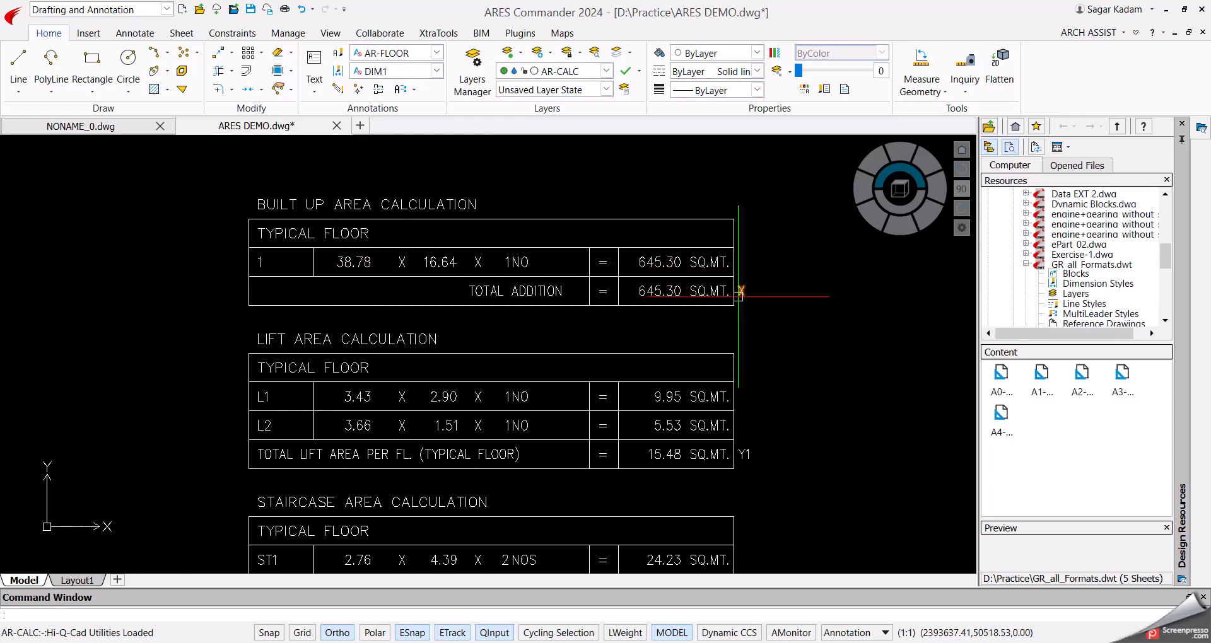
pyautogui.moveTo(758, 451); pyautogui.dragTo(739, 352, button='middle')
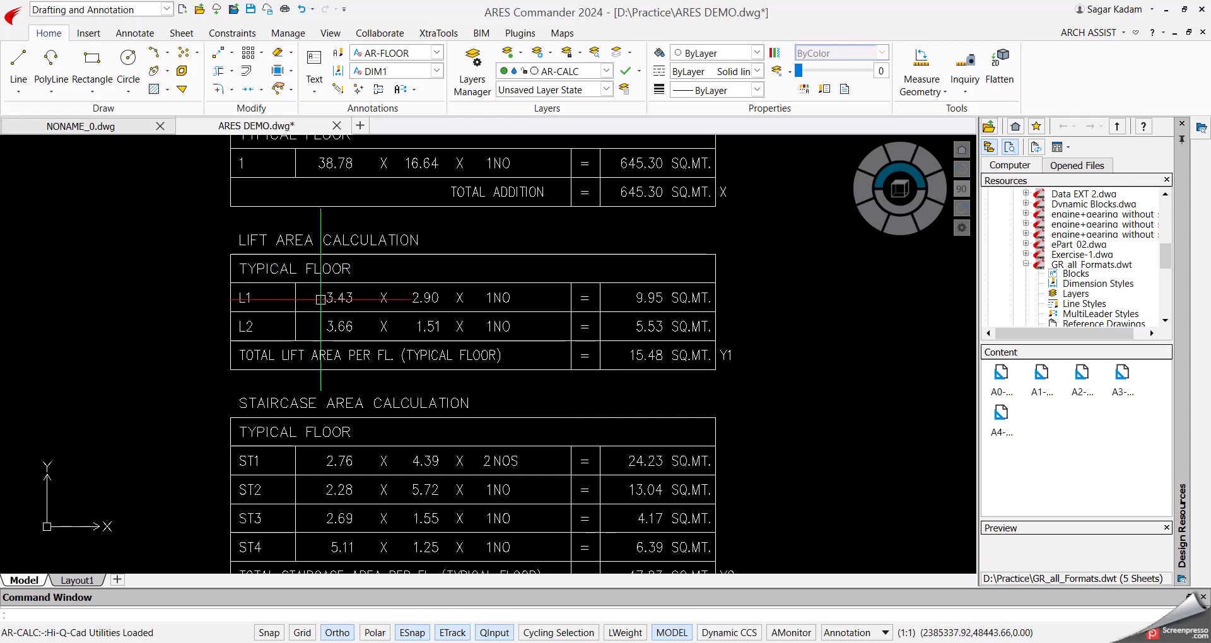
pyautogui.moveTo(708, 354); pyautogui.dragTo(683, 217, button='middle')
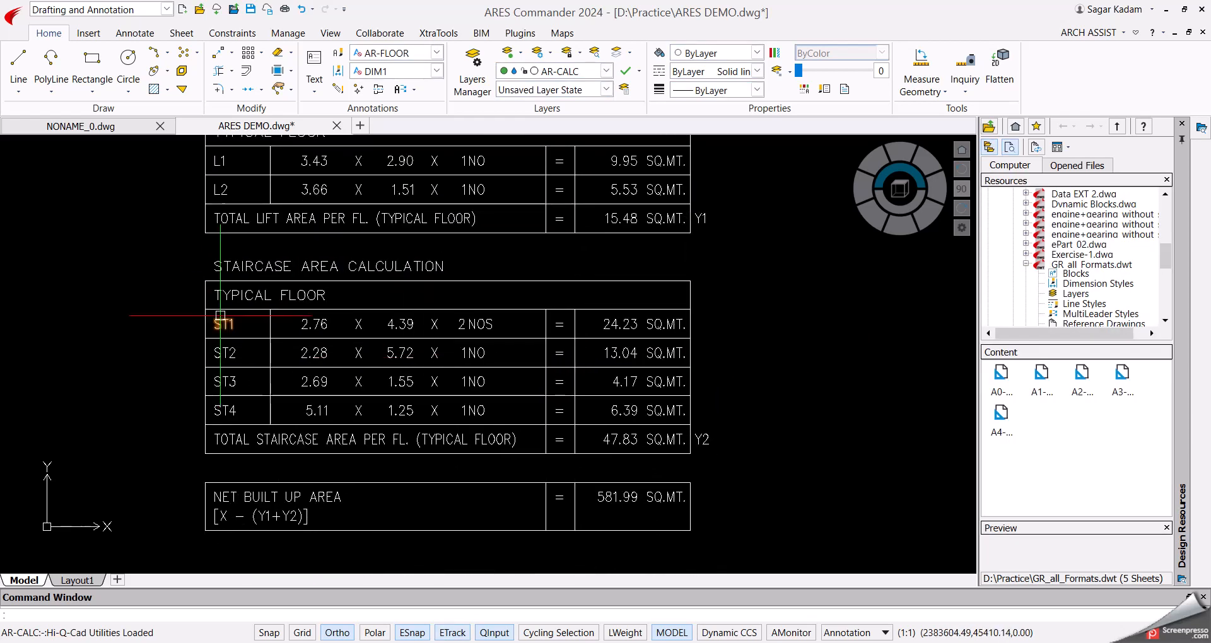
pyautogui.scroll(5, 310, 512)
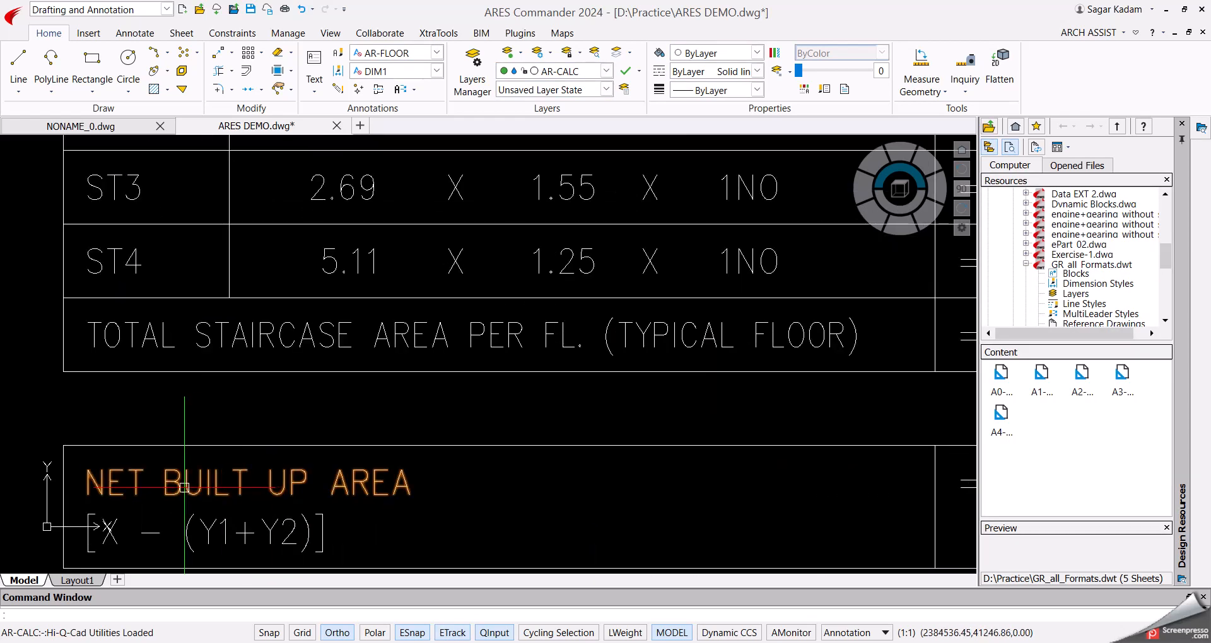
pyautogui.scroll(-3, 260, 501)
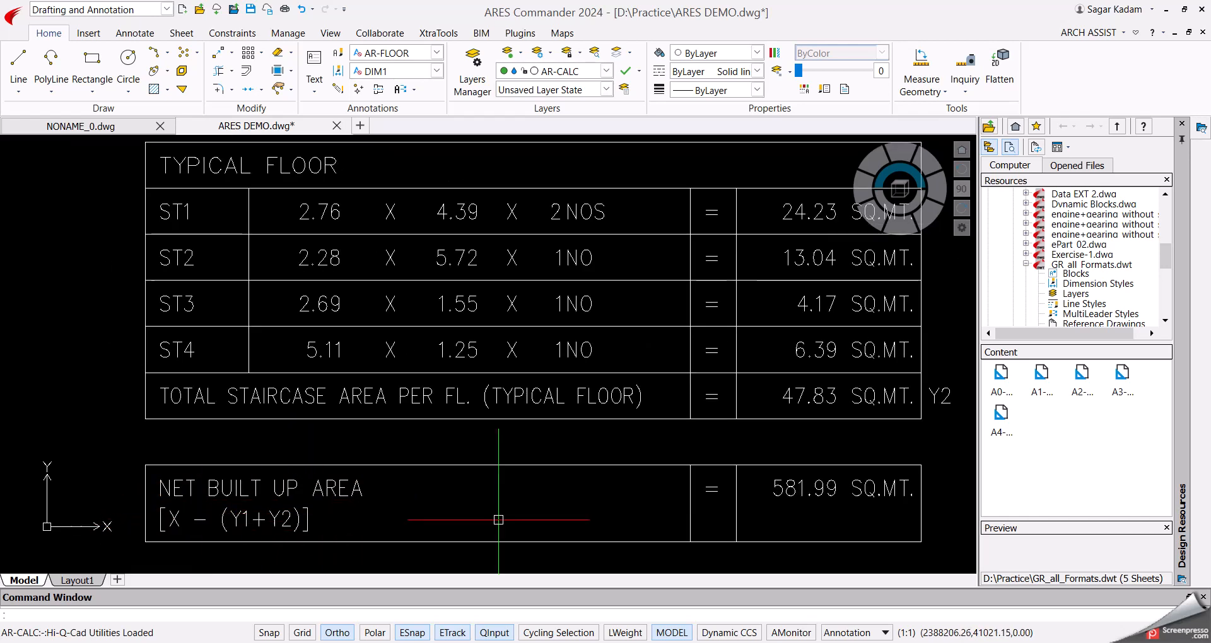
pyautogui.scroll(-8, 844, 495)
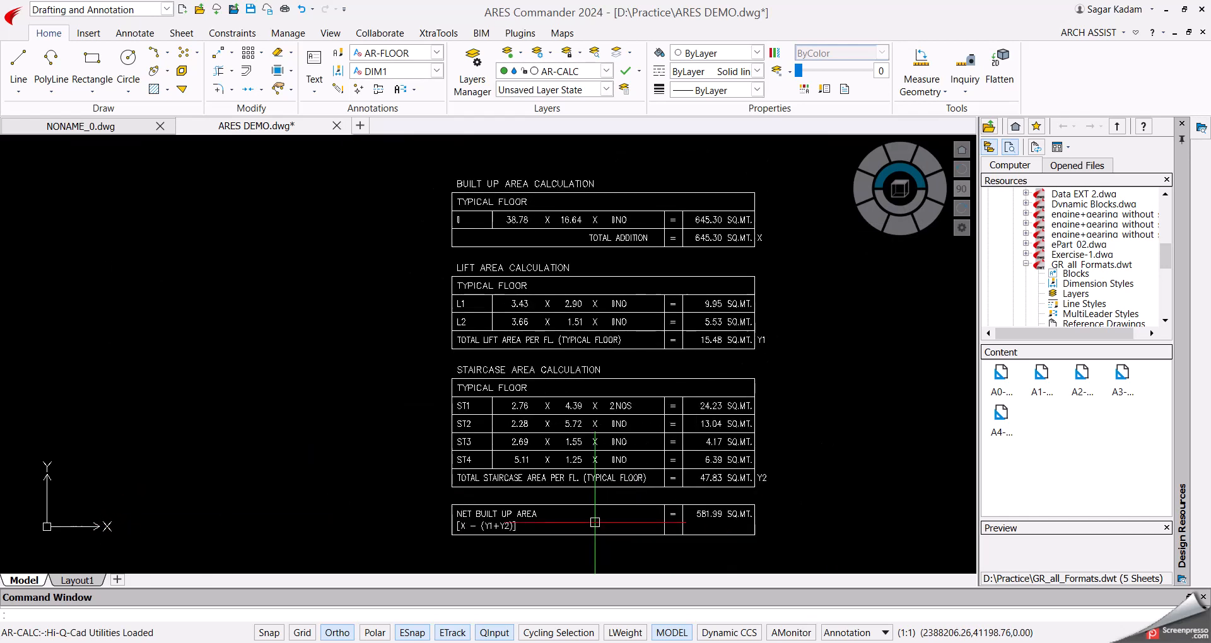
pyautogui.scroll(-3, 446, 473)
# Insert a horizontal Sunk tag with height 75 and value 300 on the section line above the TOILET label below the kitchen.
pyautogui.scroll(6, 567, 440)
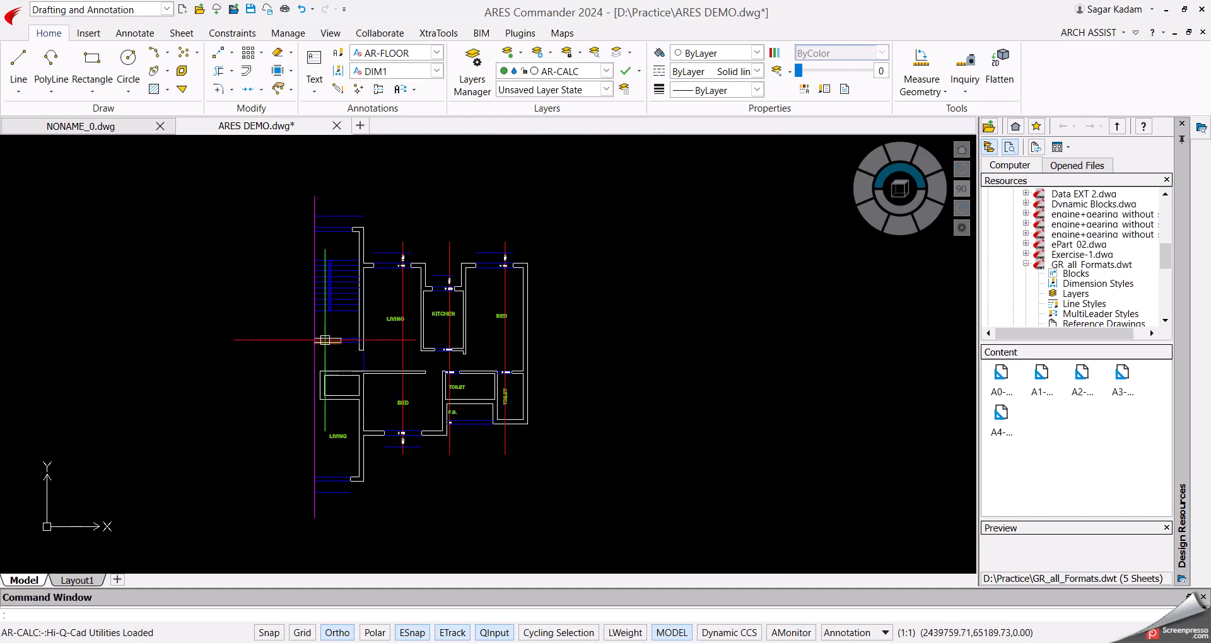
pyautogui.scroll(2, 386, 403)
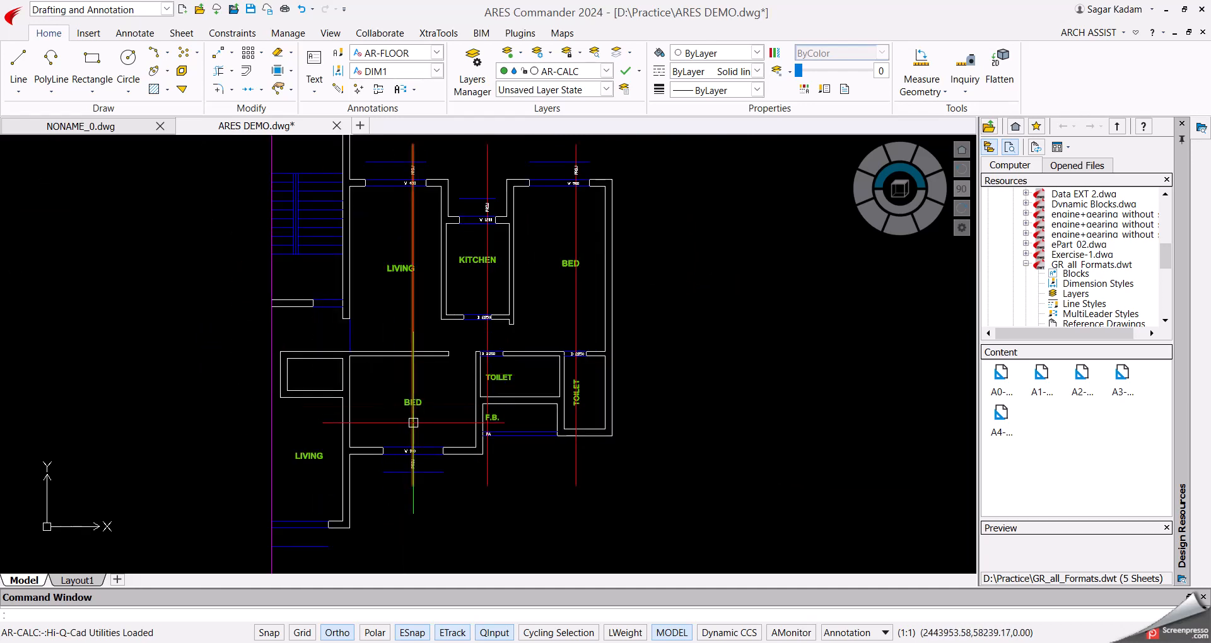
pyautogui.scroll(3, 401, 467)
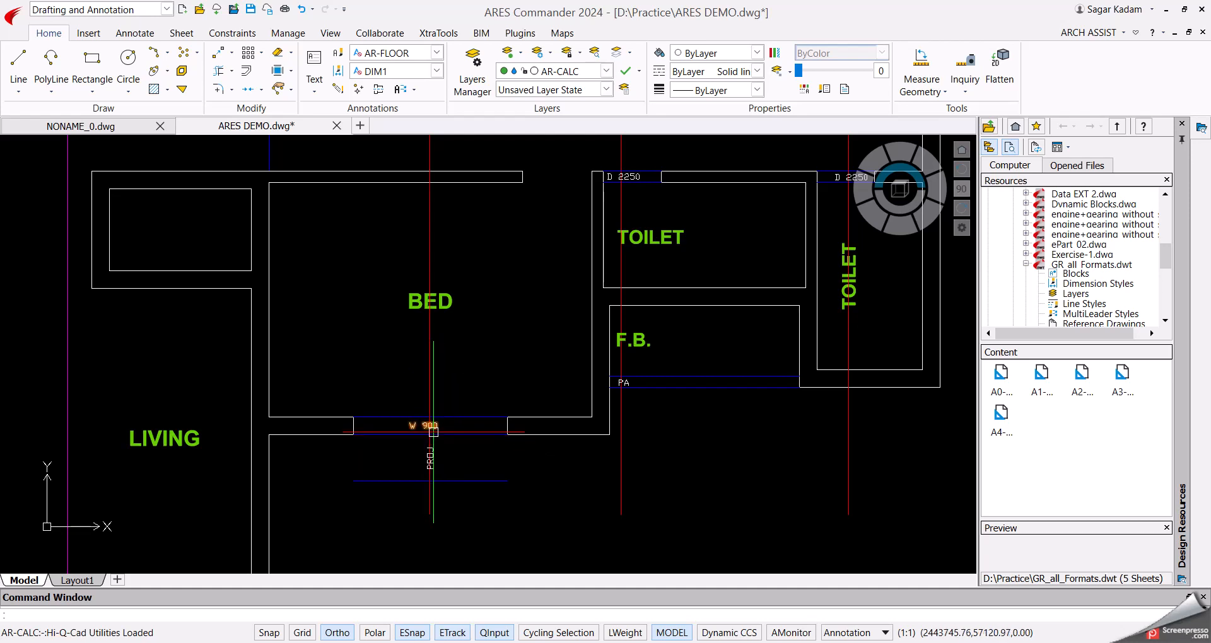
pyautogui.scroll(-2, 422, 479)
pyautogui.moveTo(436, 360)
pyautogui.mouseDown(button='middle')
pyautogui.moveTo(448, 433)
pyautogui.moveTo(425, 436)
pyautogui.mouseUp(button='middle')
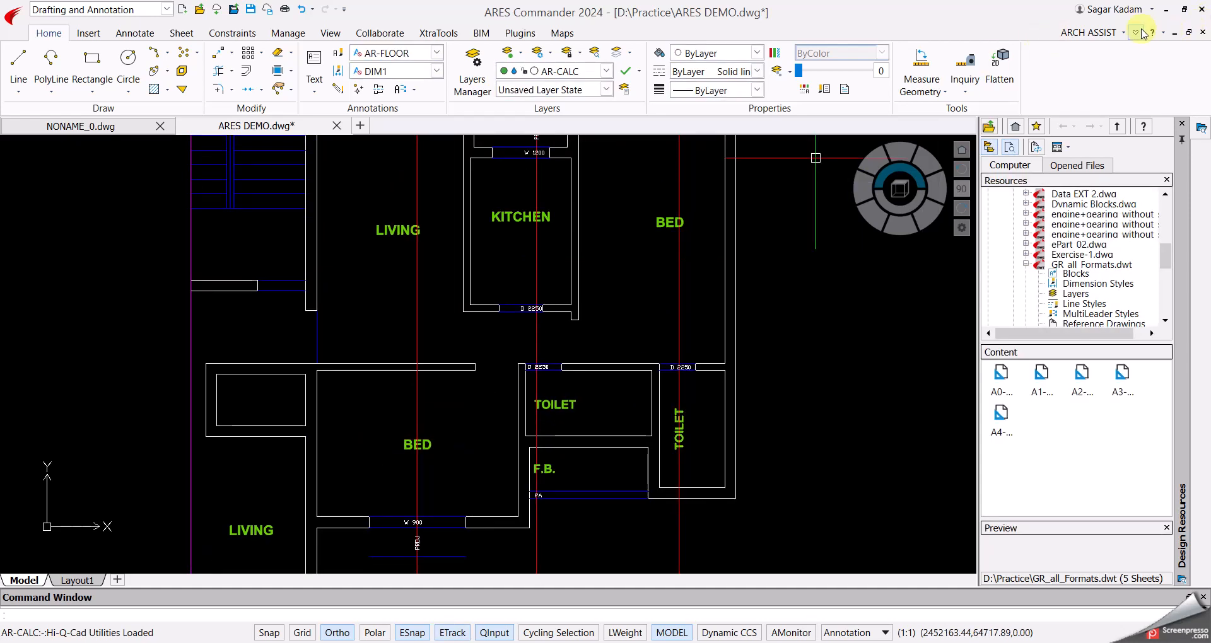
pyautogui.click(1089, 32)
pyautogui.moveTo(1110, 142)
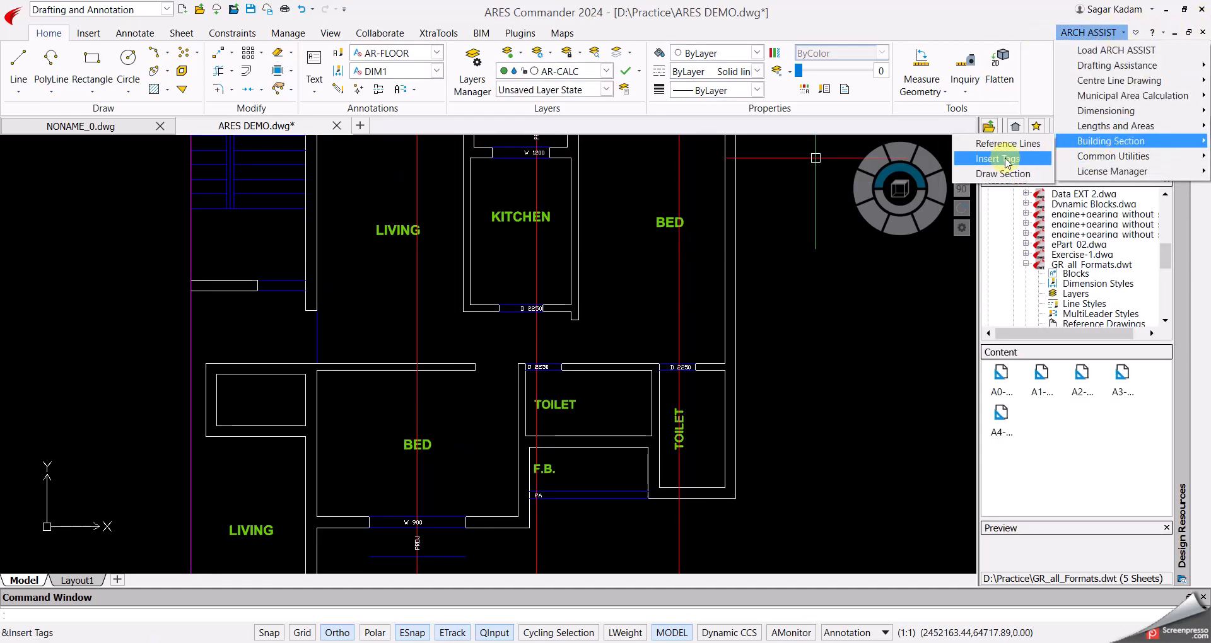
pyautogui.click(999, 160)
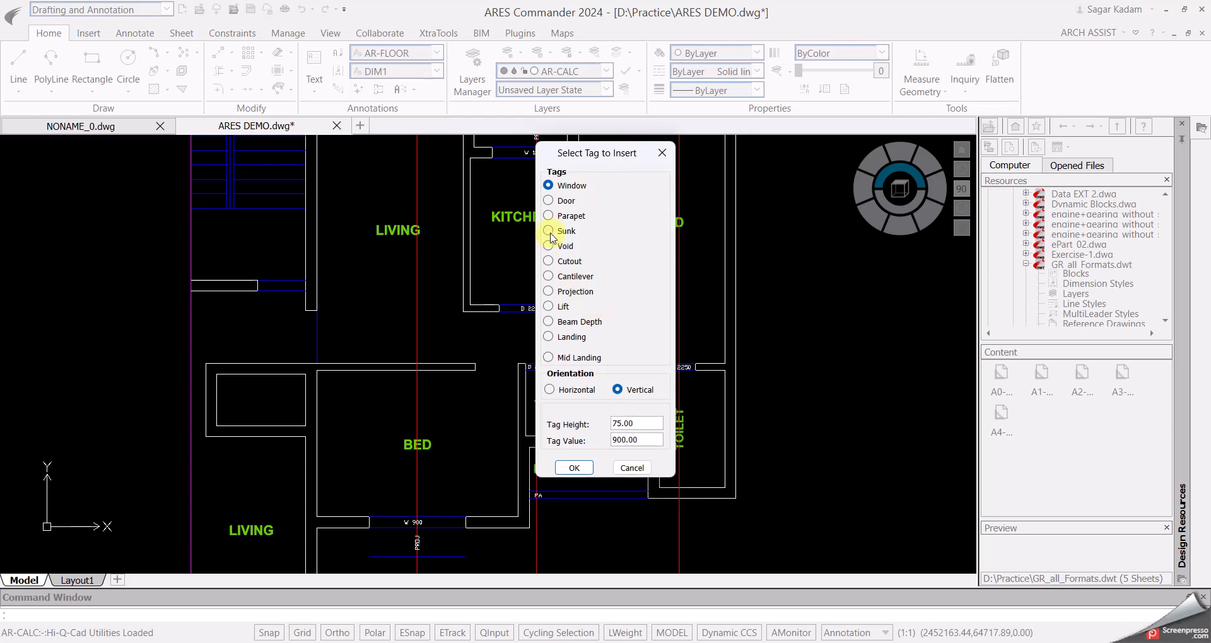
pyautogui.click(576, 468)
pyautogui.scroll(3, 567, 366)
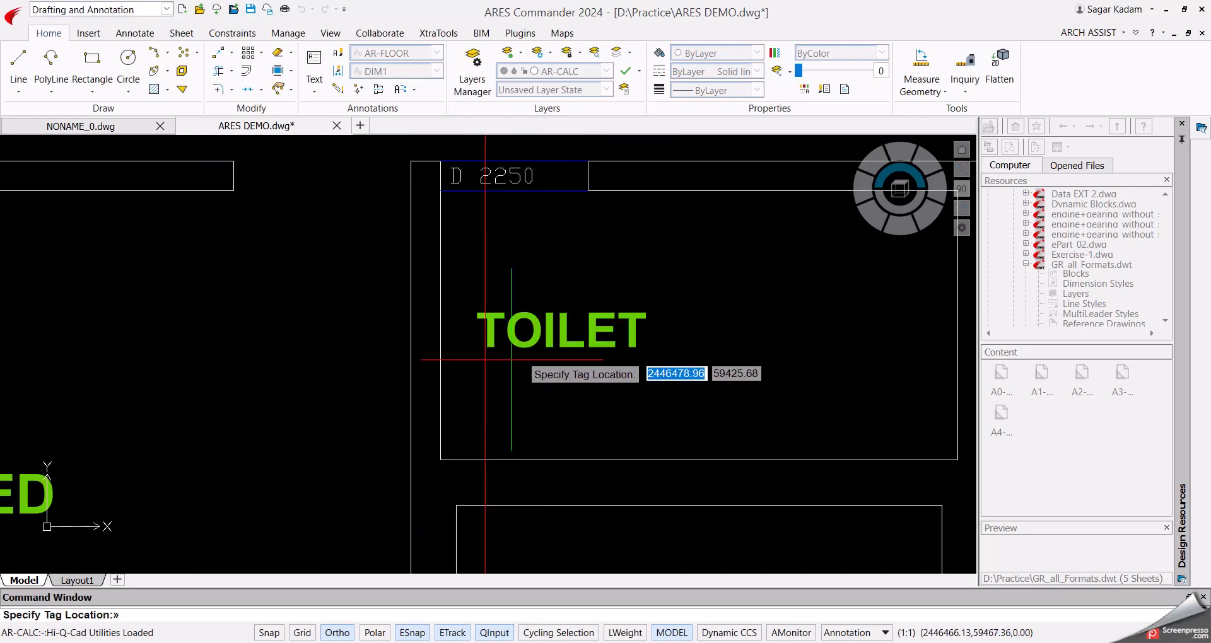
pyautogui.click(619, 320)
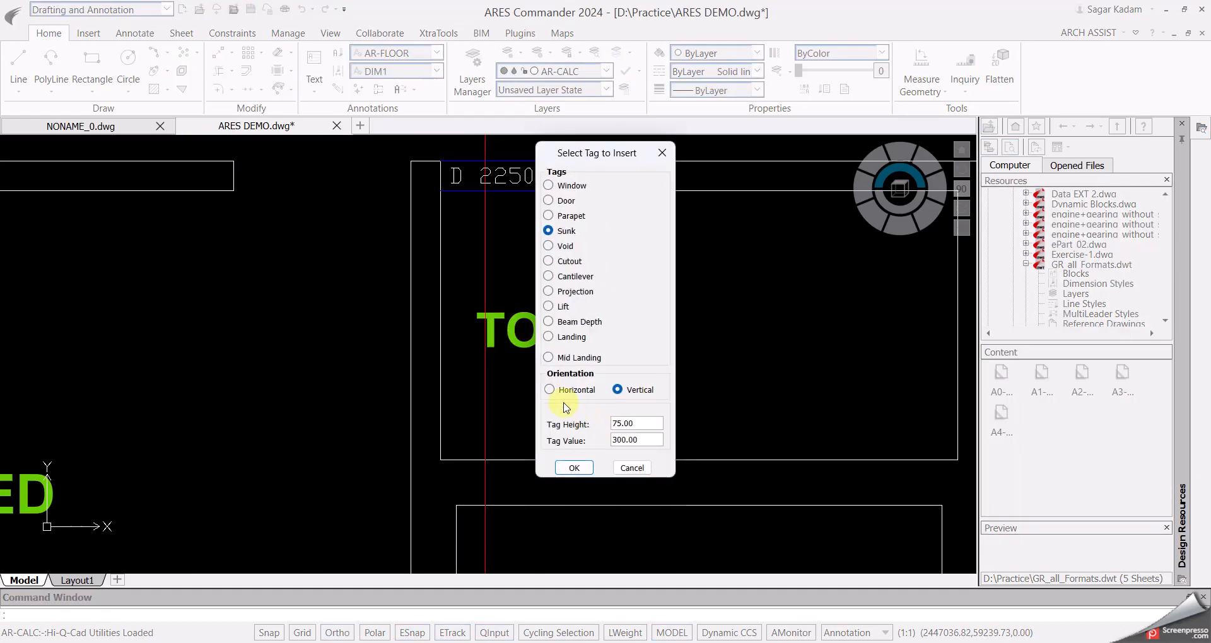
pyautogui.click(575, 468)
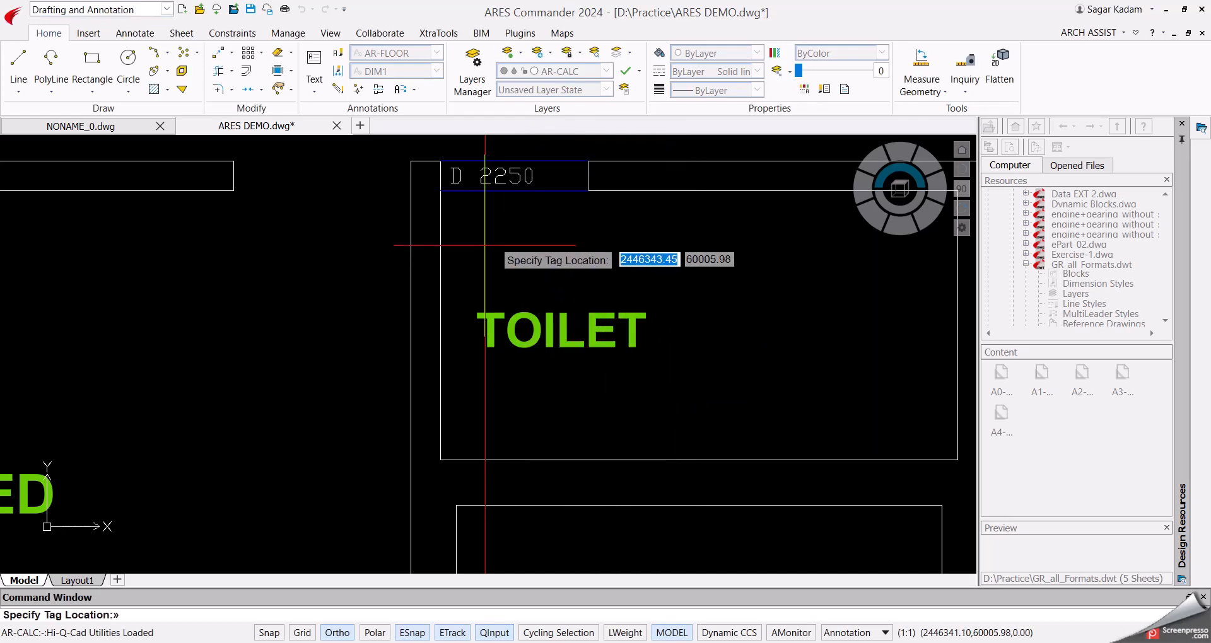
pyautogui.click(572, 291)
# Shift the sunk tag horizontally by about 193 so that its text starts inside the toilet.
pyautogui.click(449, 254)
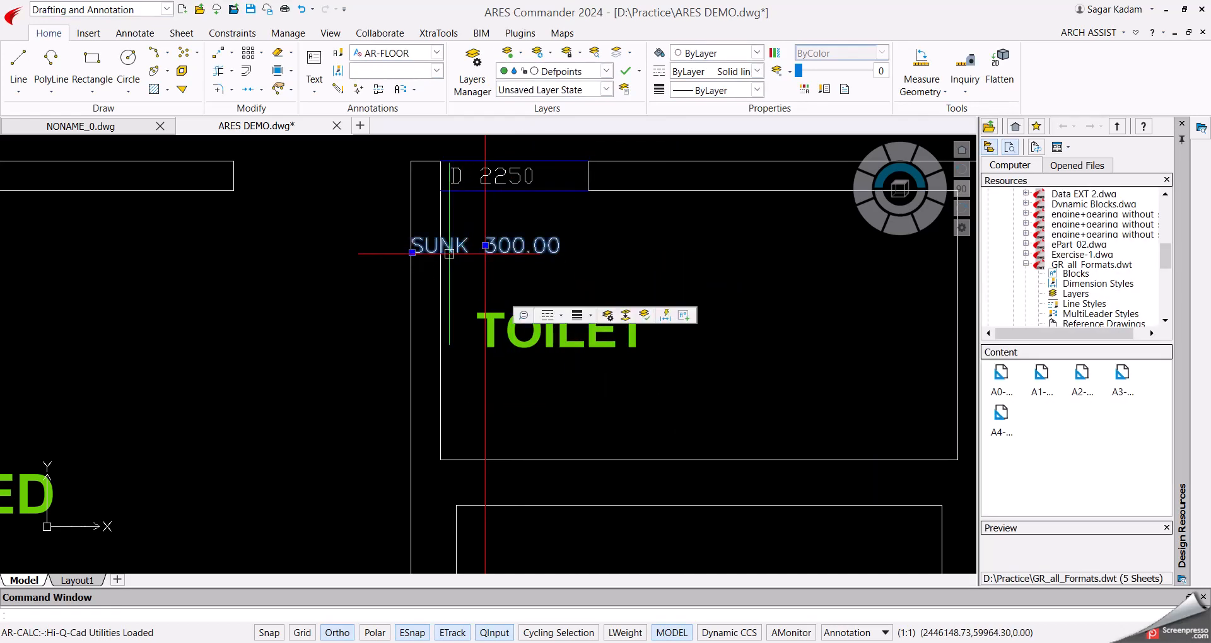
pyautogui.click(412, 252)
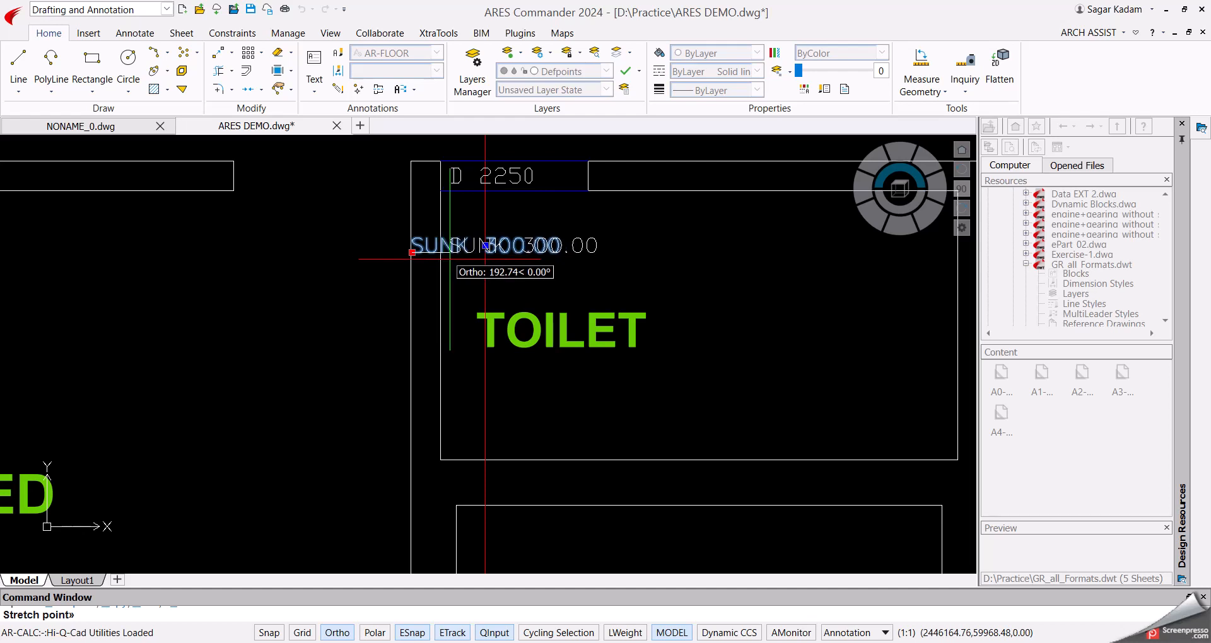
pyautogui.click(449, 258)
pyautogui.press('Escape')
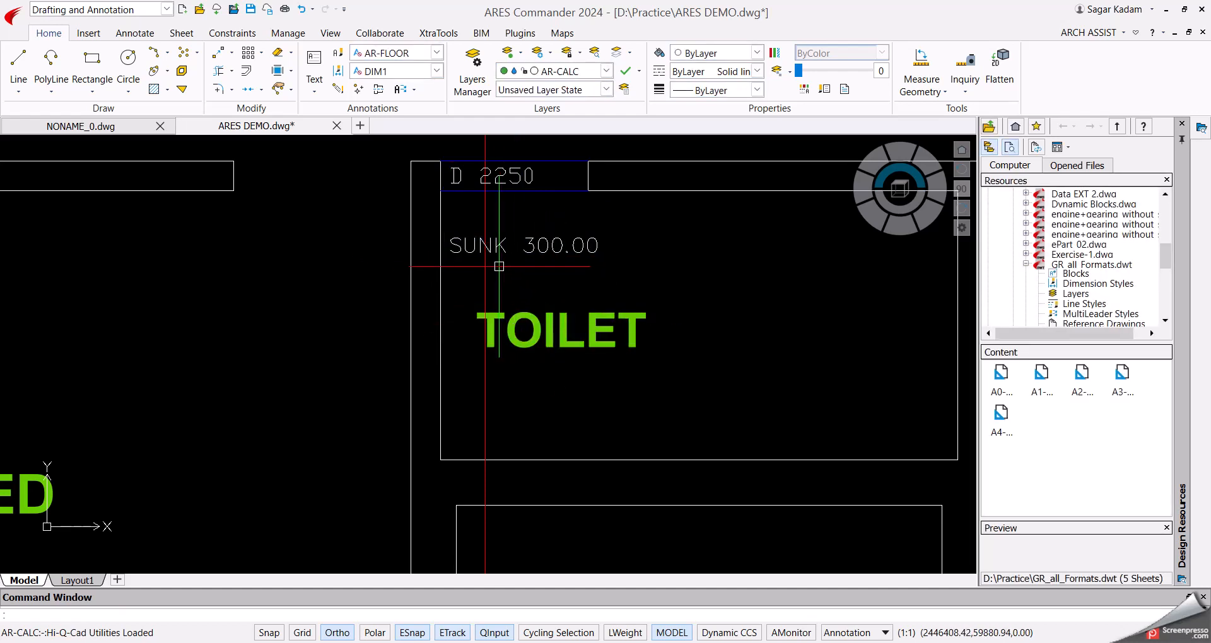
# Start Draw Section for the floor plan, setting the wall layer to WALL and keeping WIN as the window layer.
pyautogui.scroll(-2, 499, 266)
pyautogui.moveTo(496, 265); pyautogui.dragTo(491, 324, button='middle')
pyautogui.scroll(-6, 490, 326)
pyautogui.moveTo(507, 279); pyautogui.dragTo(510, 397, button='middle')
pyautogui.click(1089, 32)
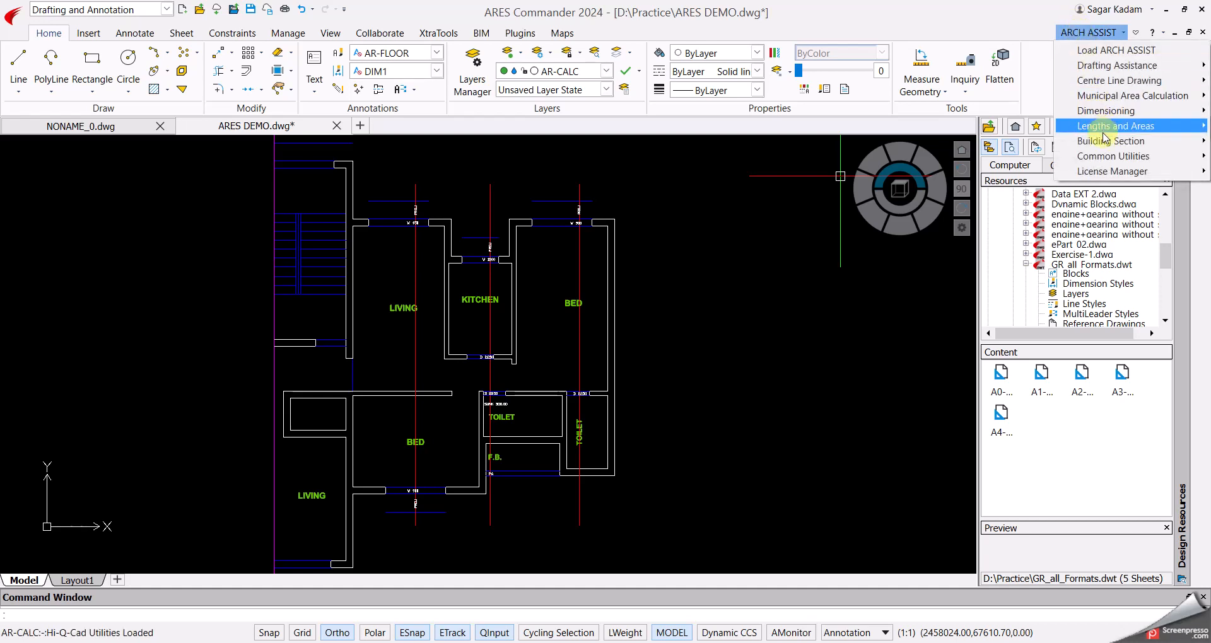
pyautogui.moveTo(1107, 140)
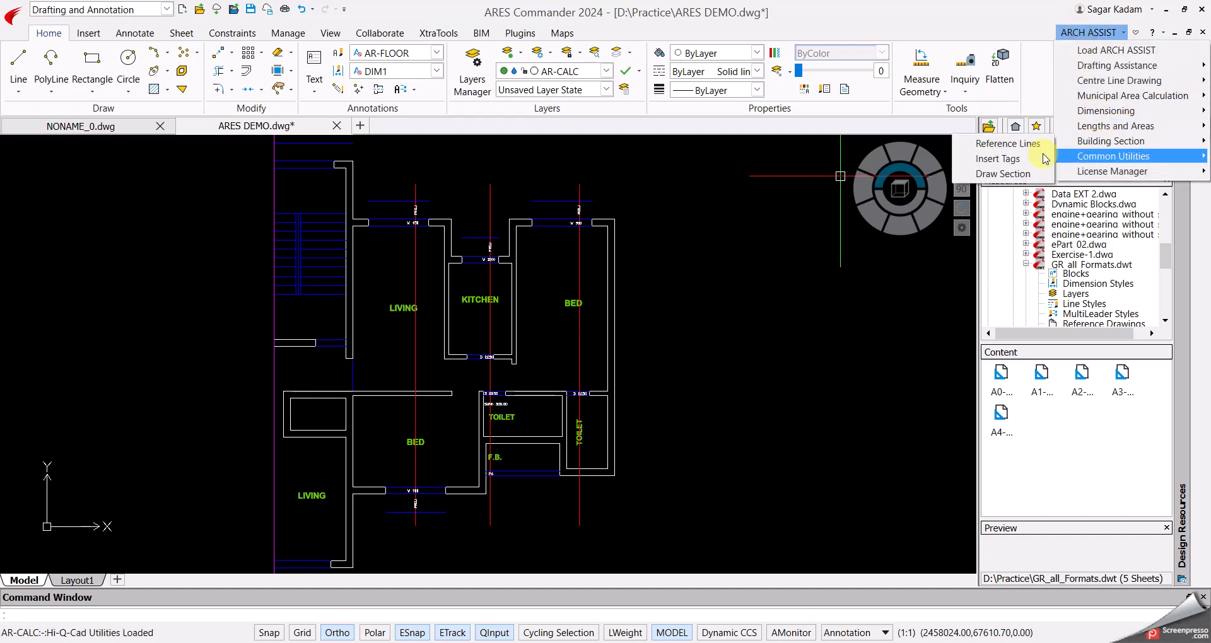
pyautogui.click(1002, 172)
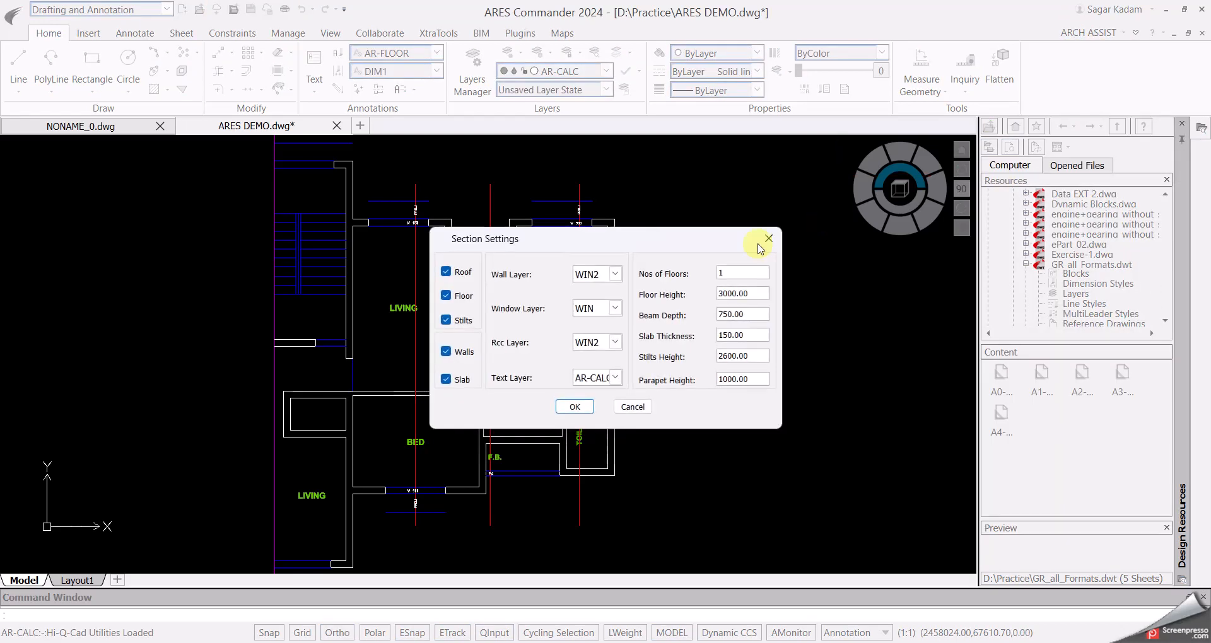
pyautogui.click(605, 278)
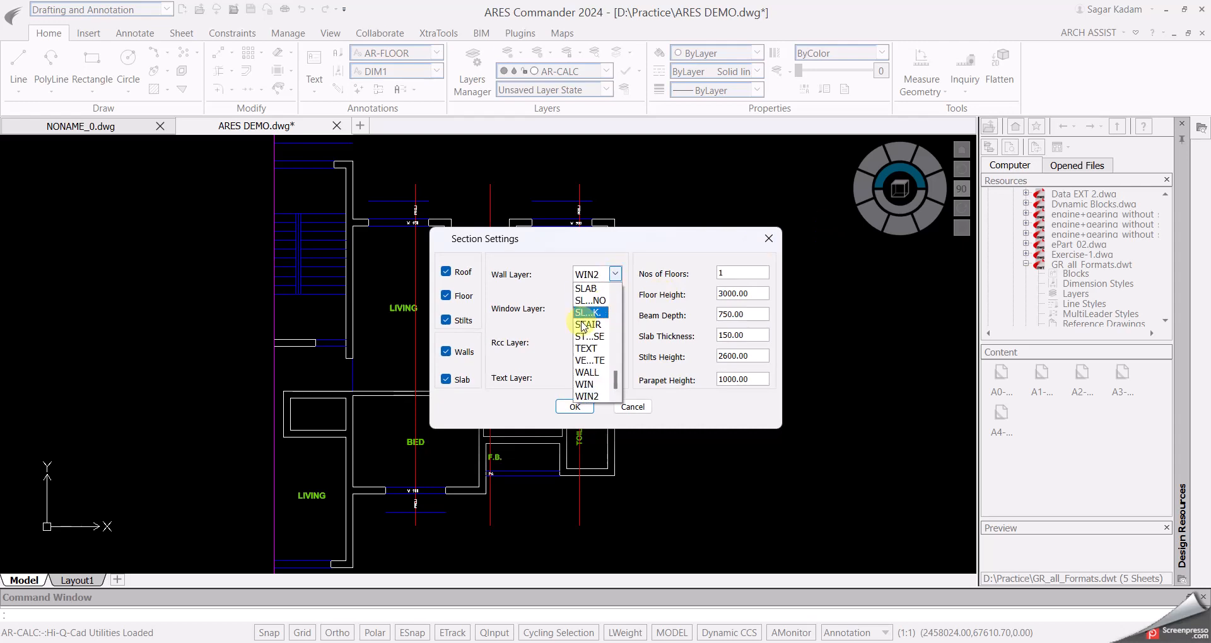
pyautogui.click(588, 372)
pyautogui.click(615, 309)
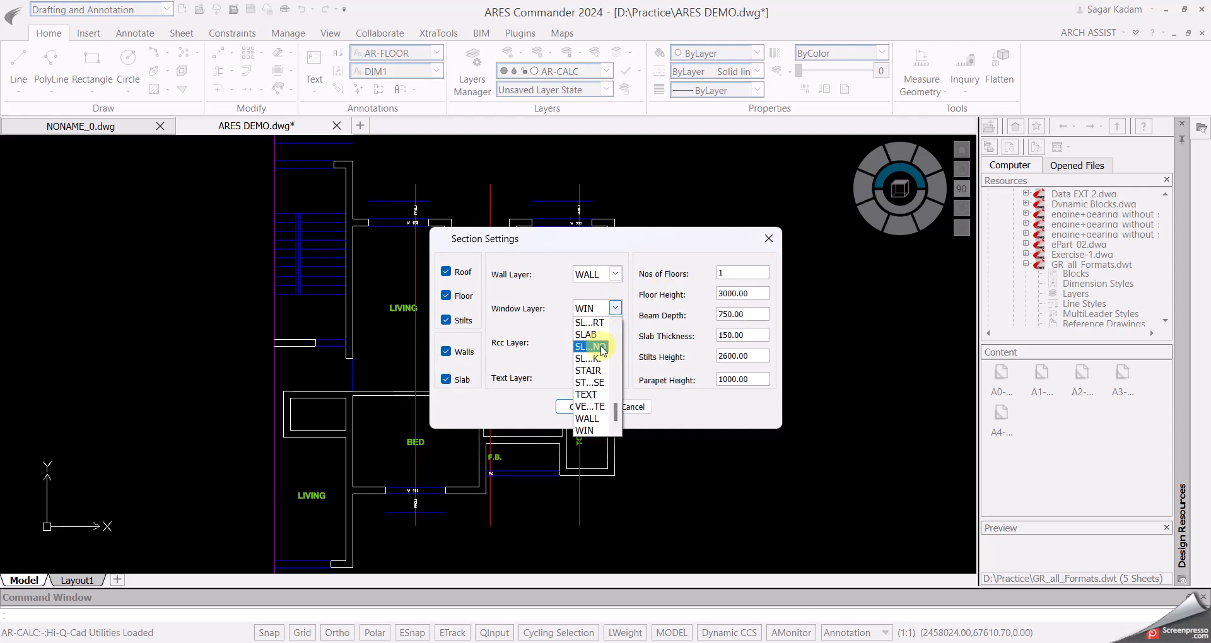
pyautogui.click(667, 312)
# Set the section's Rcc layer to RCC and text layer to TEXT, and accept the section settings.
pyautogui.click(615, 342)
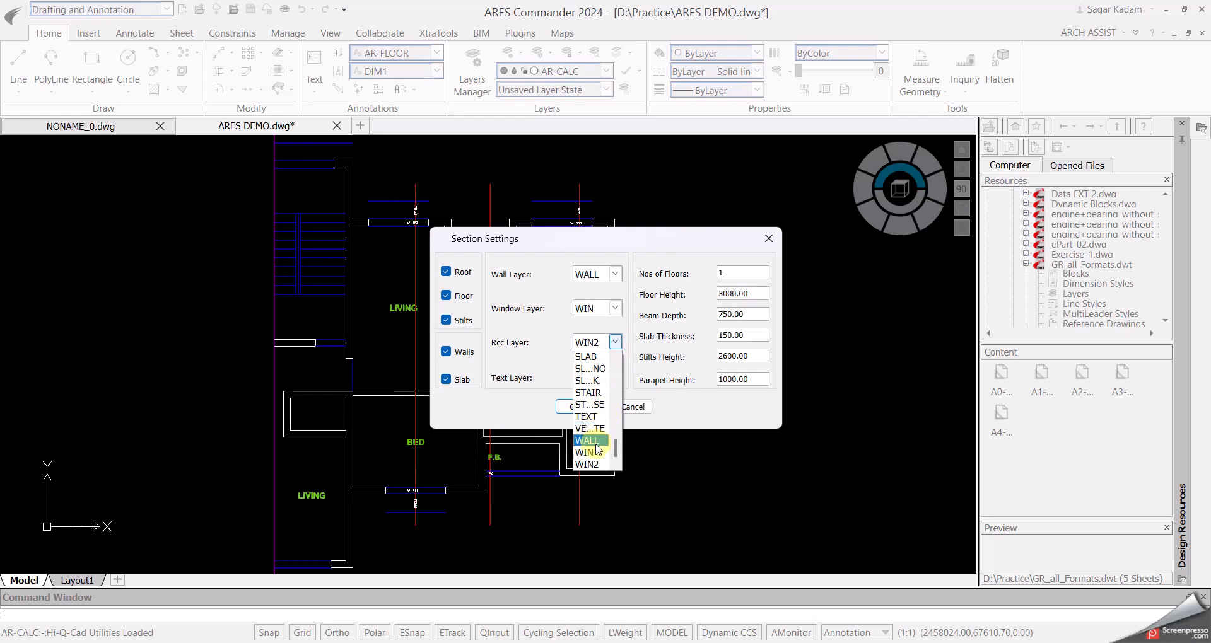
pyautogui.click(591, 407)
pyautogui.click(614, 377)
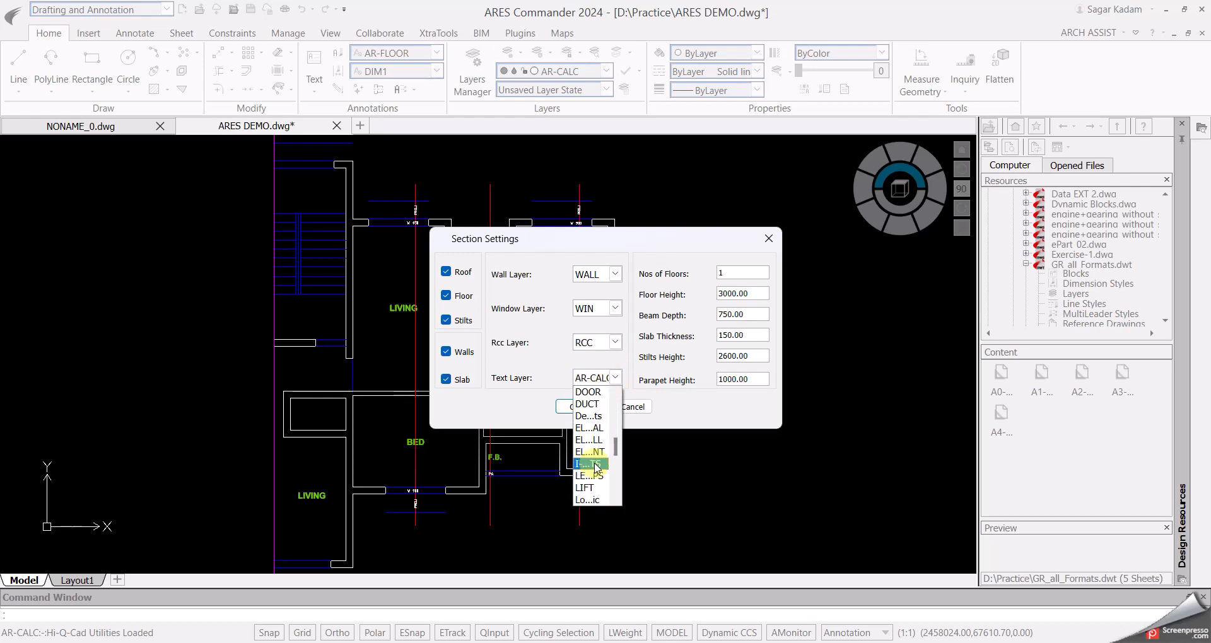
pyautogui.scroll(-4, 595, 467)
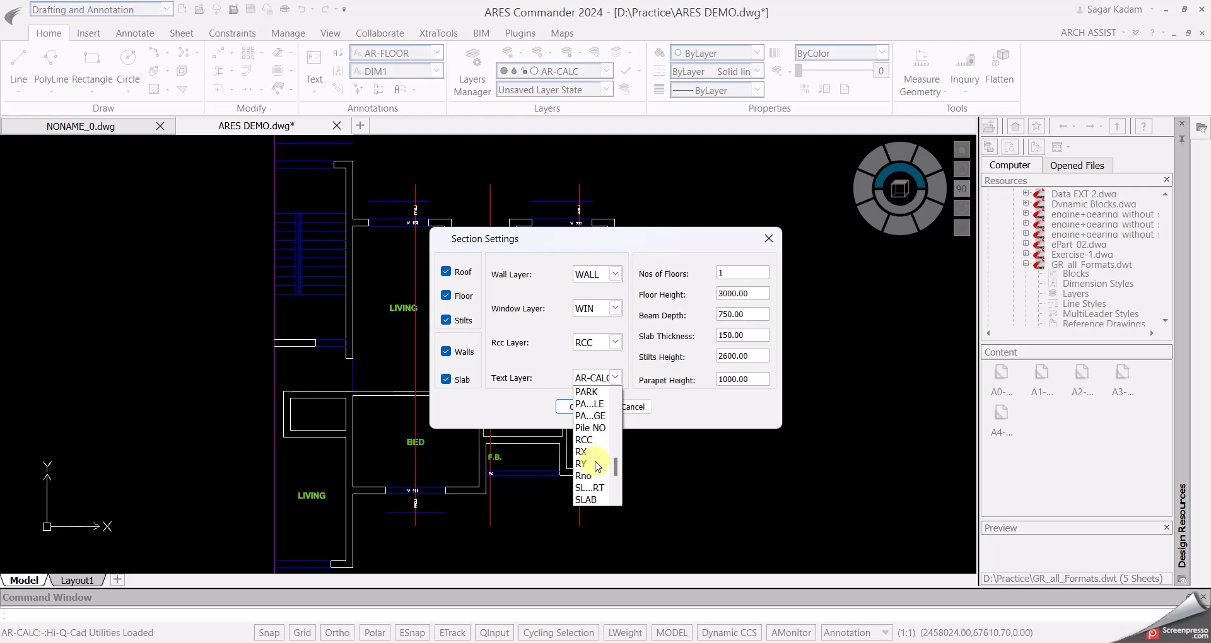
pyautogui.click(593, 453)
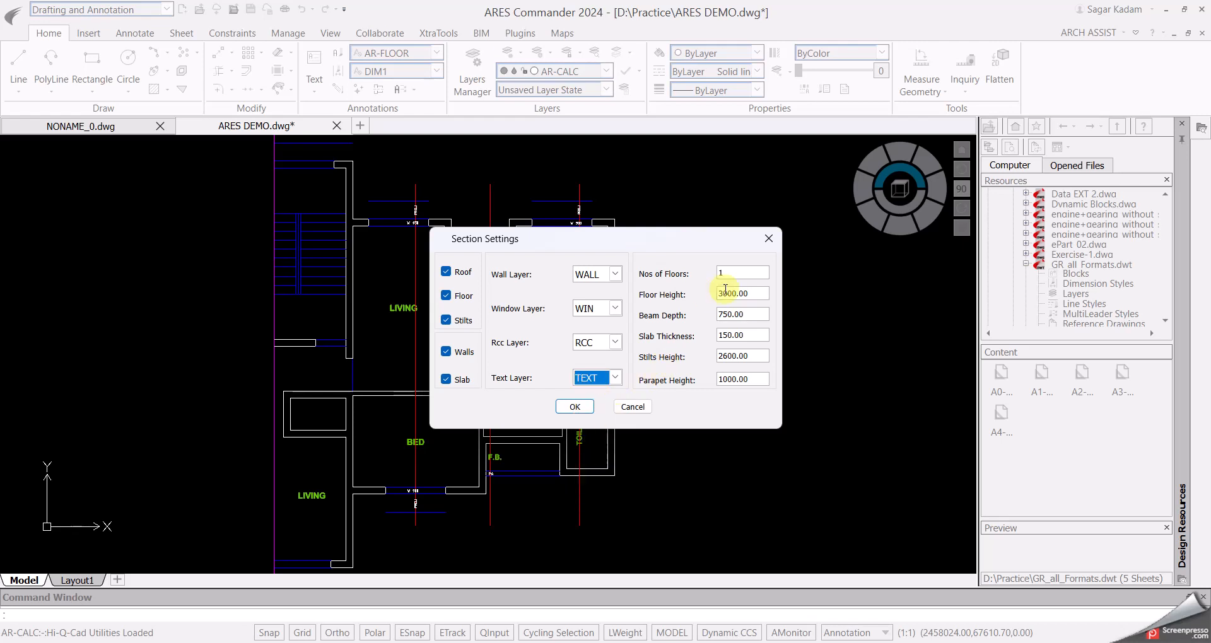
pyautogui.click(576, 407)
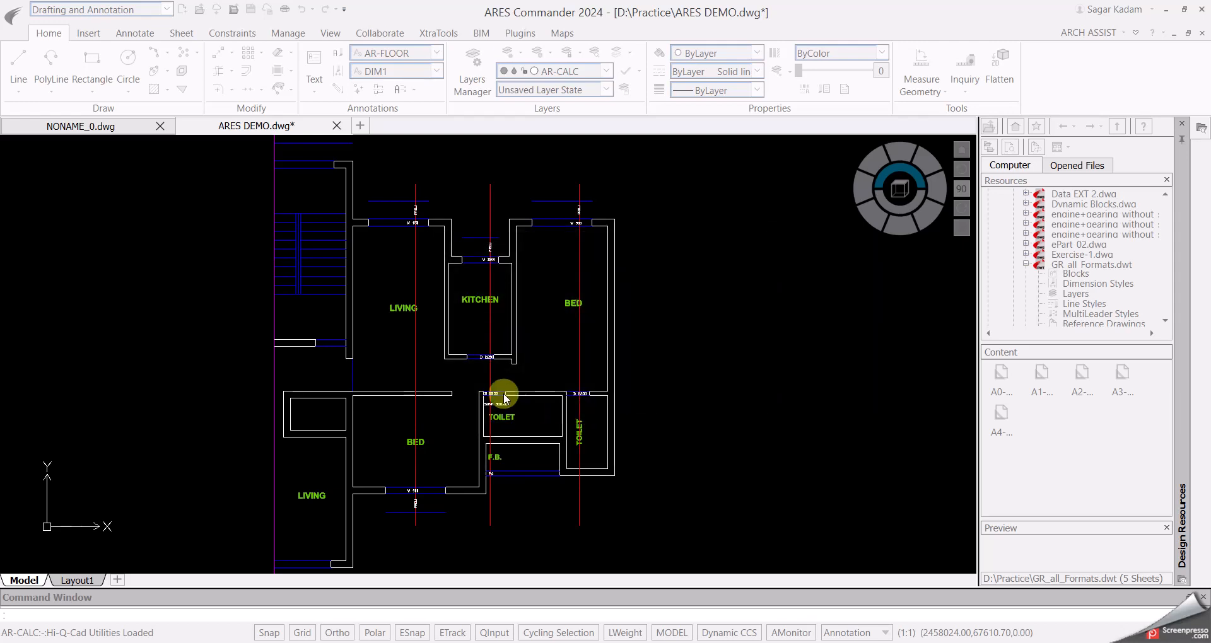
# Pick the section line through the kitchen and toilet and place the generated building section above and beside the floor plan.
pyautogui.click(490, 205)
pyautogui.scroll(-4, 309, 246)
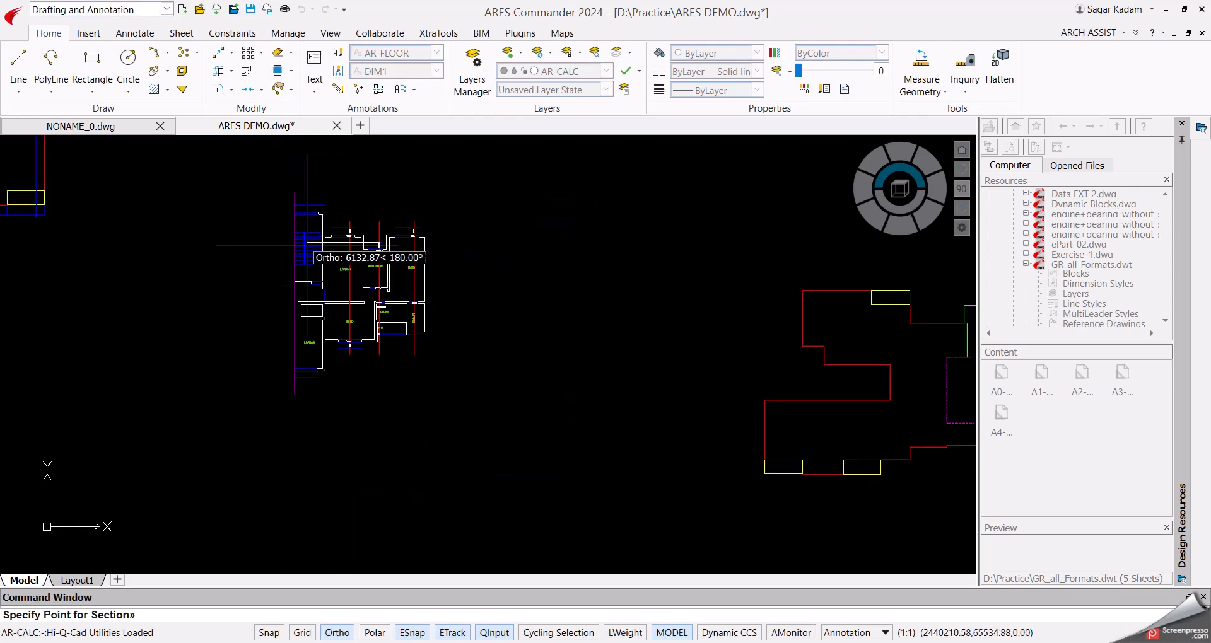
pyautogui.click(550, 244)
pyautogui.scroll(5, 549, 253)
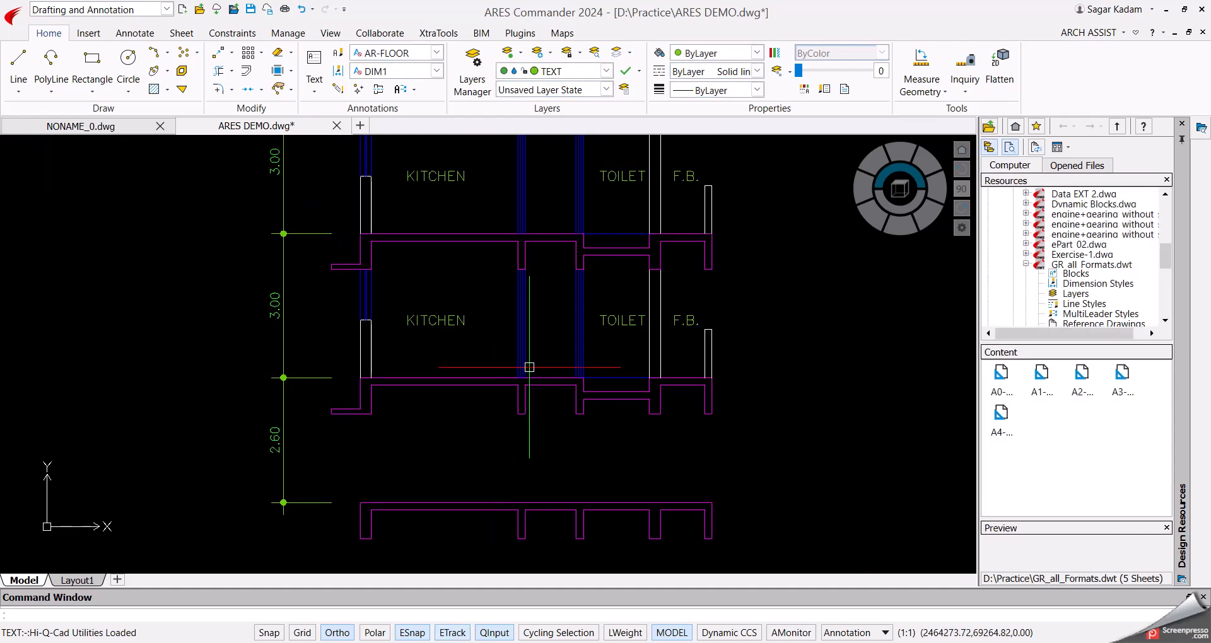
pyautogui.scroll(-5, 605, 369)
pyautogui.click(649, 382)
pyautogui.click(490, 328)
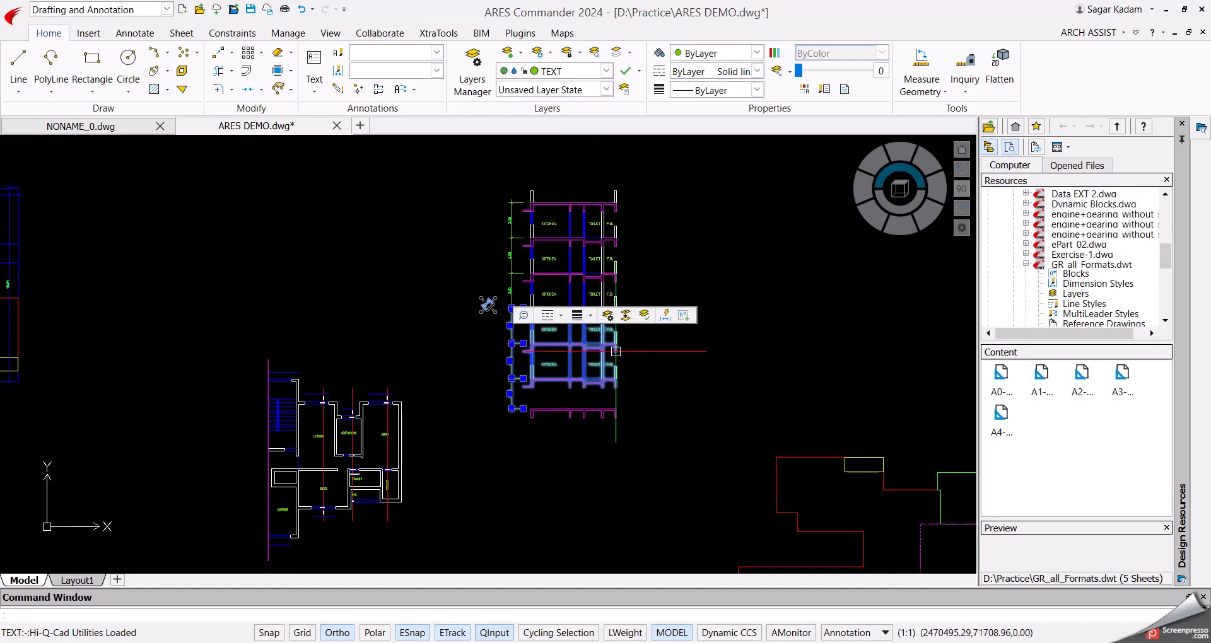
pyautogui.click(657, 284)
pyautogui.click(512, 243)
pyautogui.press('Escape')
# Explode the two lowest KITCHEN–TOILET floor levels of the building section.
pyautogui.scroll(5, 578, 372)
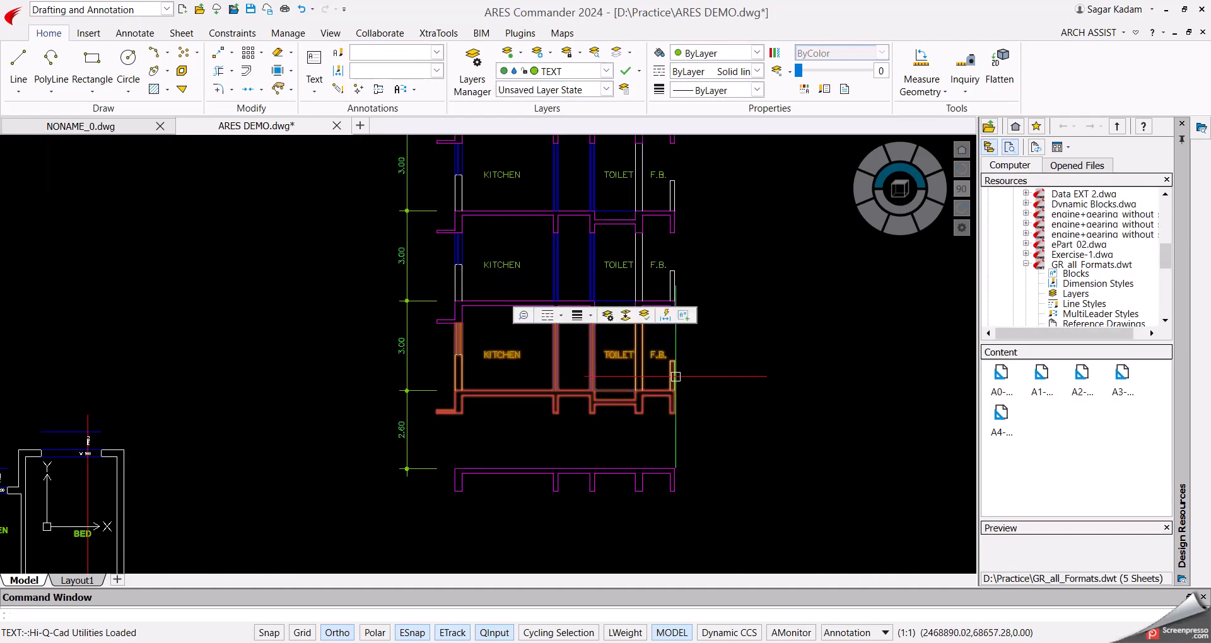
pyautogui.click(711, 359)
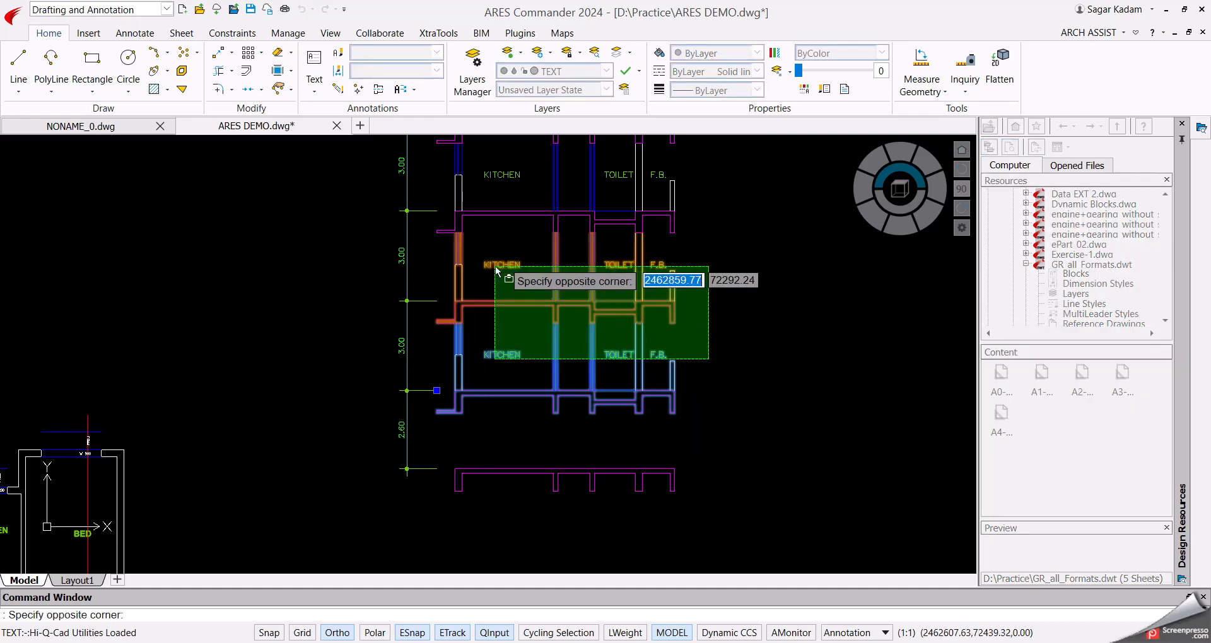
pyautogui.click(502, 271)
pyautogui.write('x')
pyautogui.press('Return')
# Select the lowest kitchen's window lines and floor slab to check whether they are separate entities, and clear the selection.
pyautogui.scroll(3, 461, 353)
pyautogui.click(462, 352)
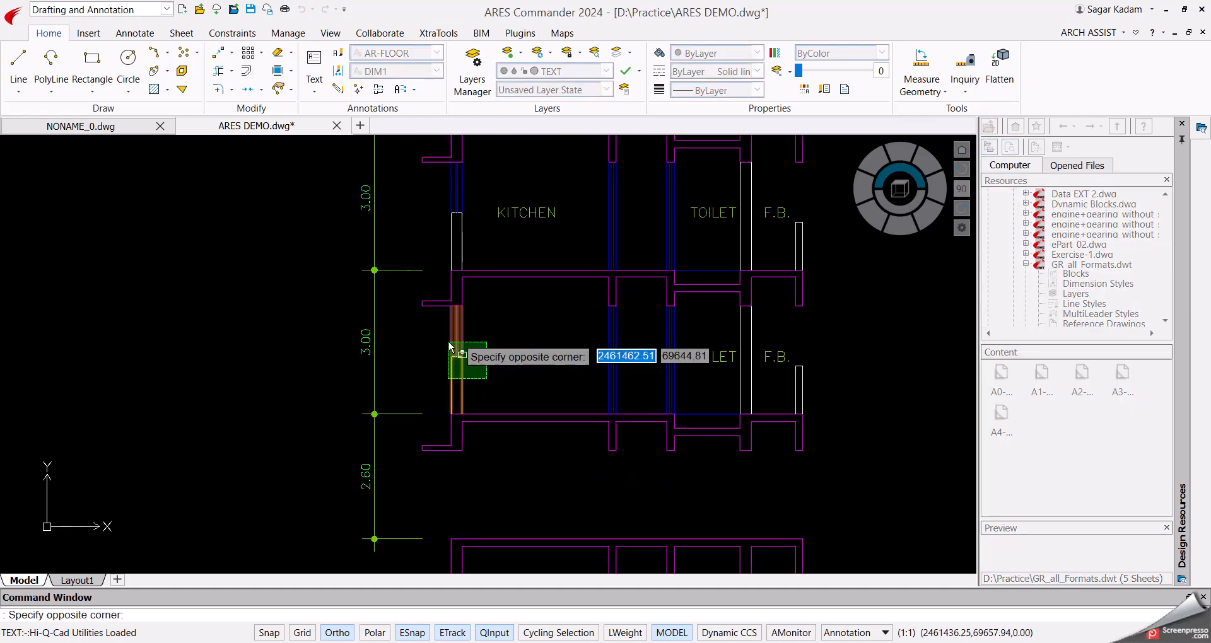
pyautogui.click(449, 381)
pyautogui.click(533, 403)
pyautogui.click(501, 427)
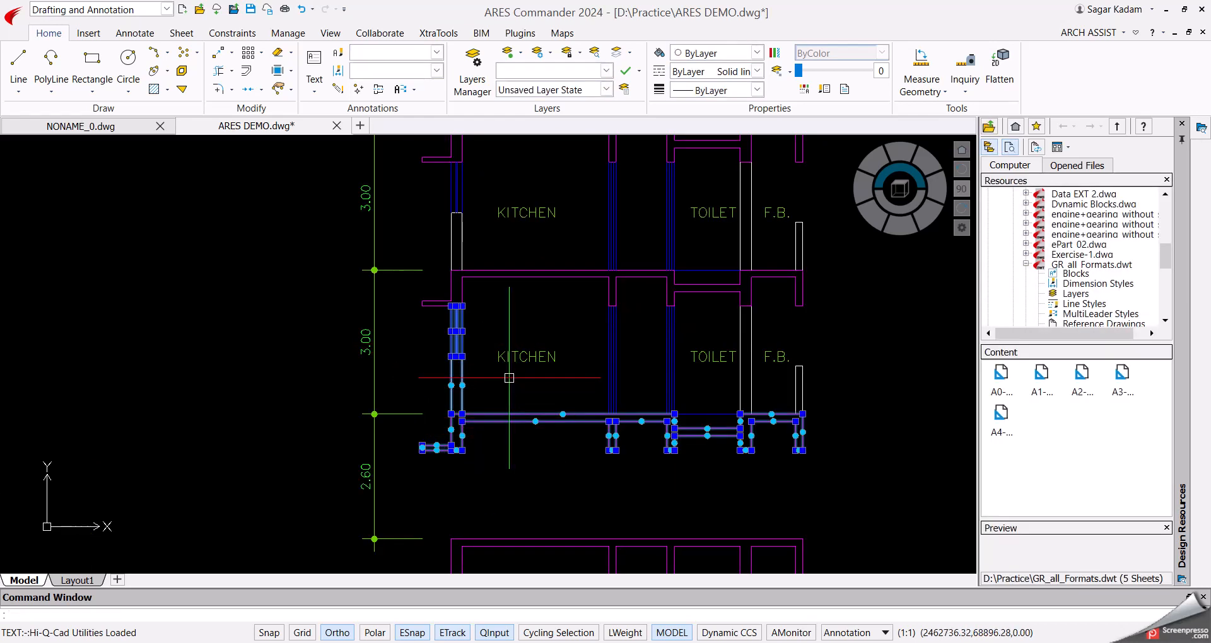
pyautogui.press('Escape')
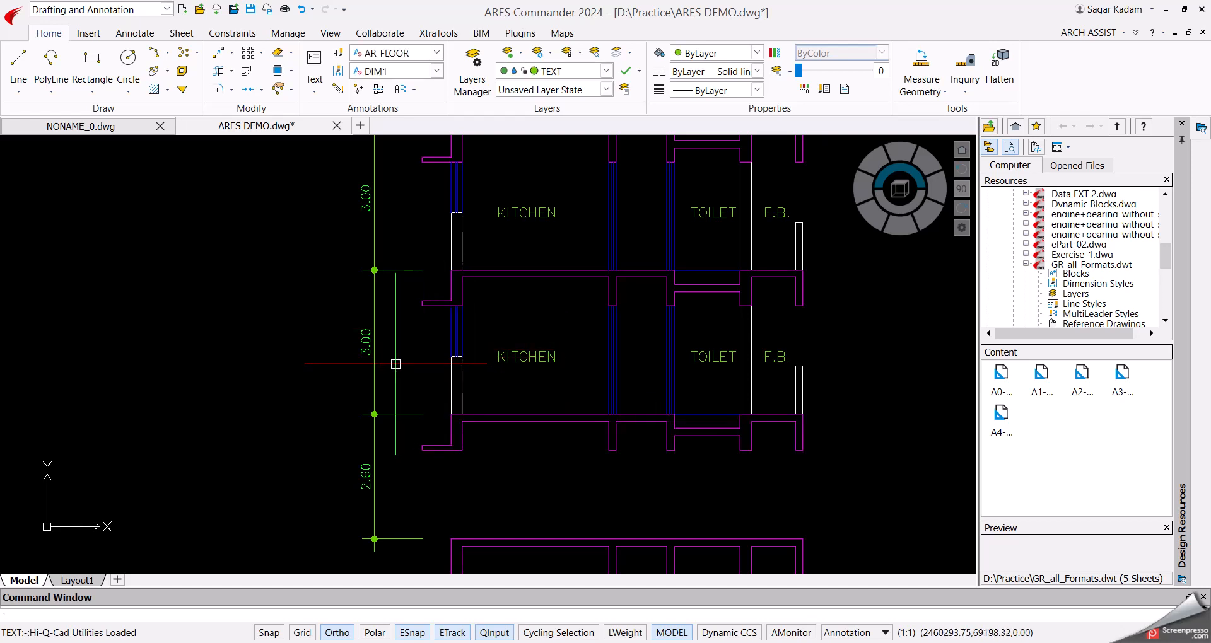
# Label the Carpet Area of three triangles inside the large polygon, with text height 200 and linear scale factor 0.0010.
pyautogui.scroll(-6, 395, 364)
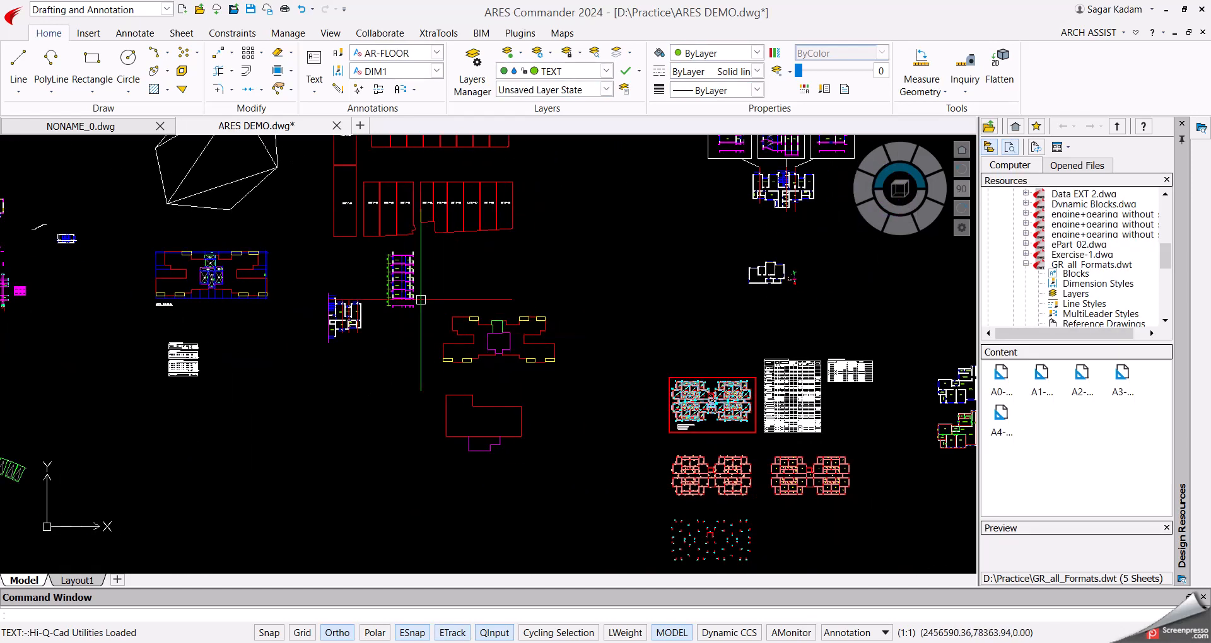
pyautogui.moveTo(421, 299); pyautogui.dragTo(465, 385, button='middle')
pyautogui.click(1089, 32)
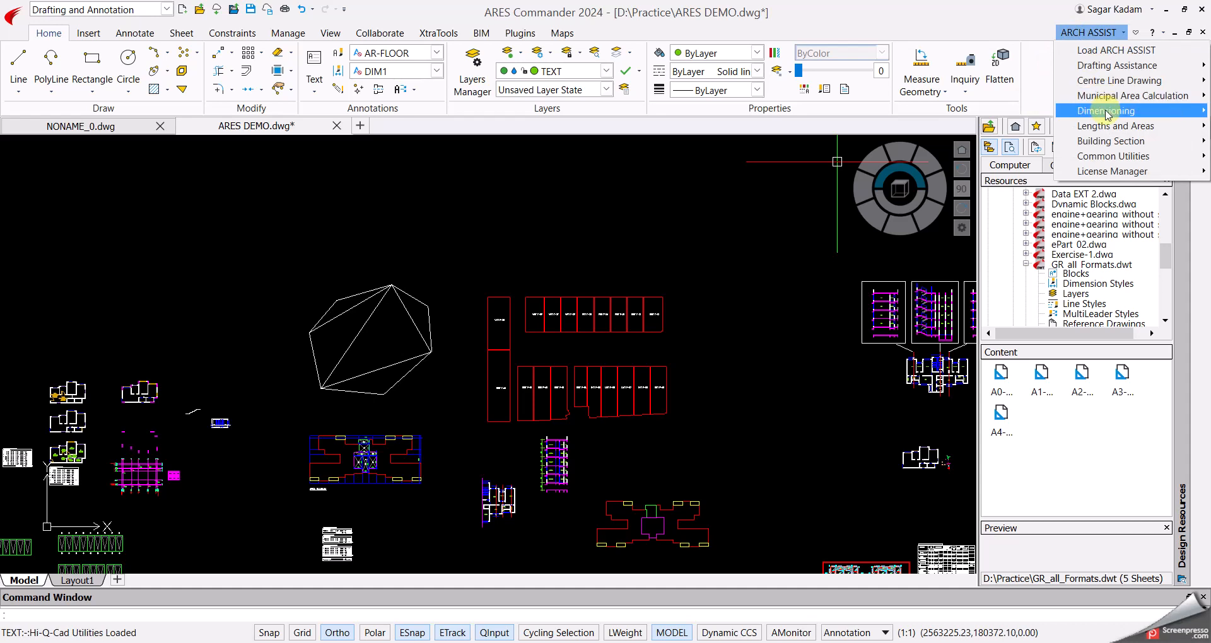
pyautogui.moveTo(1101, 126)
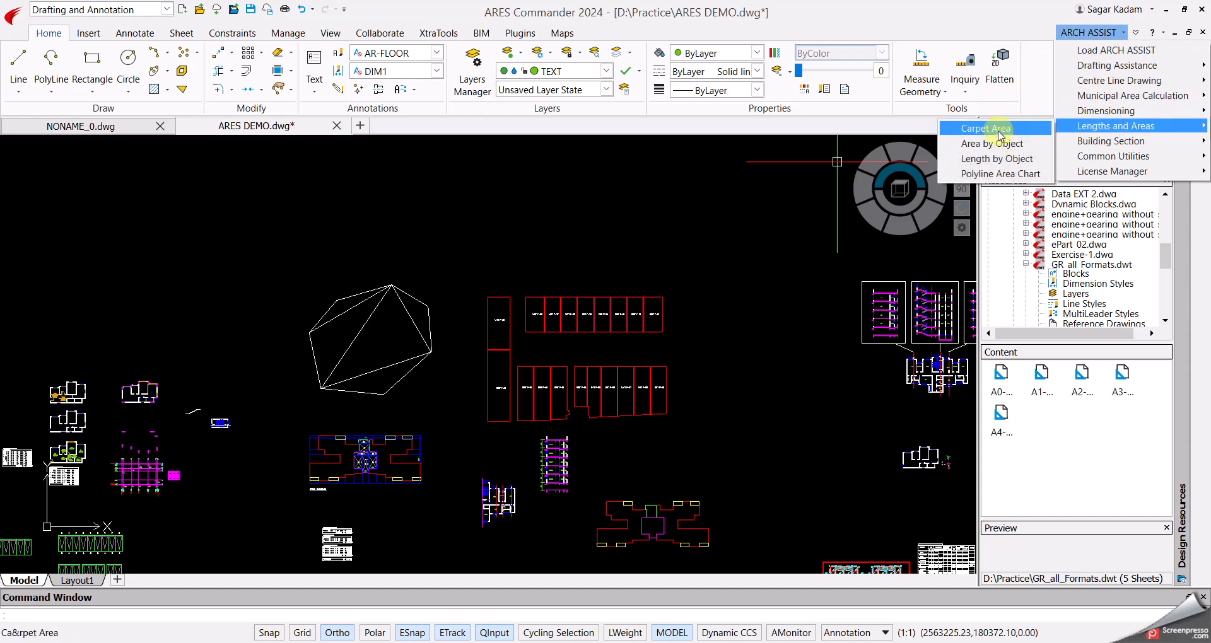
pyautogui.click(998, 133)
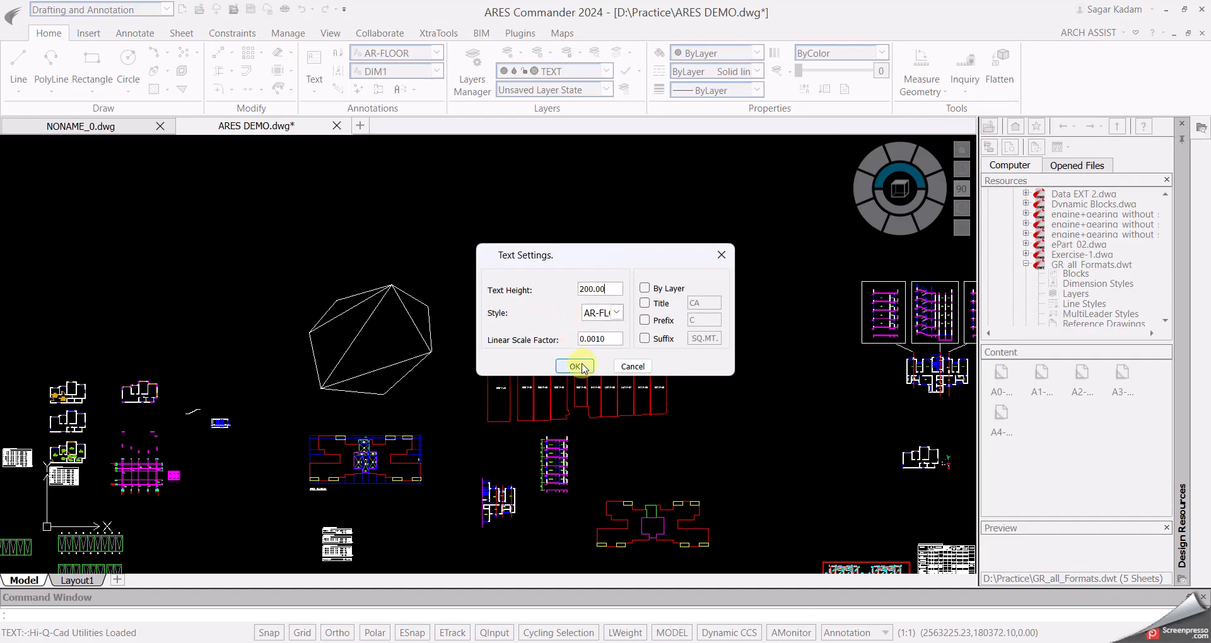
pyautogui.click(581, 367)
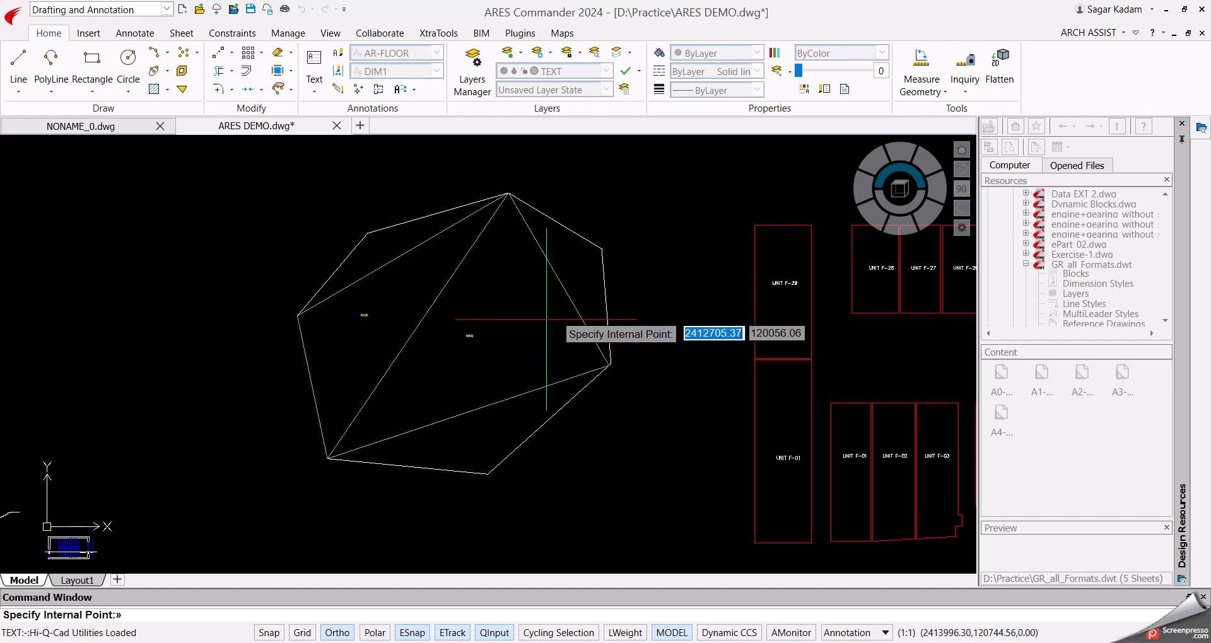
pyautogui.scroll(4, 562, 303)
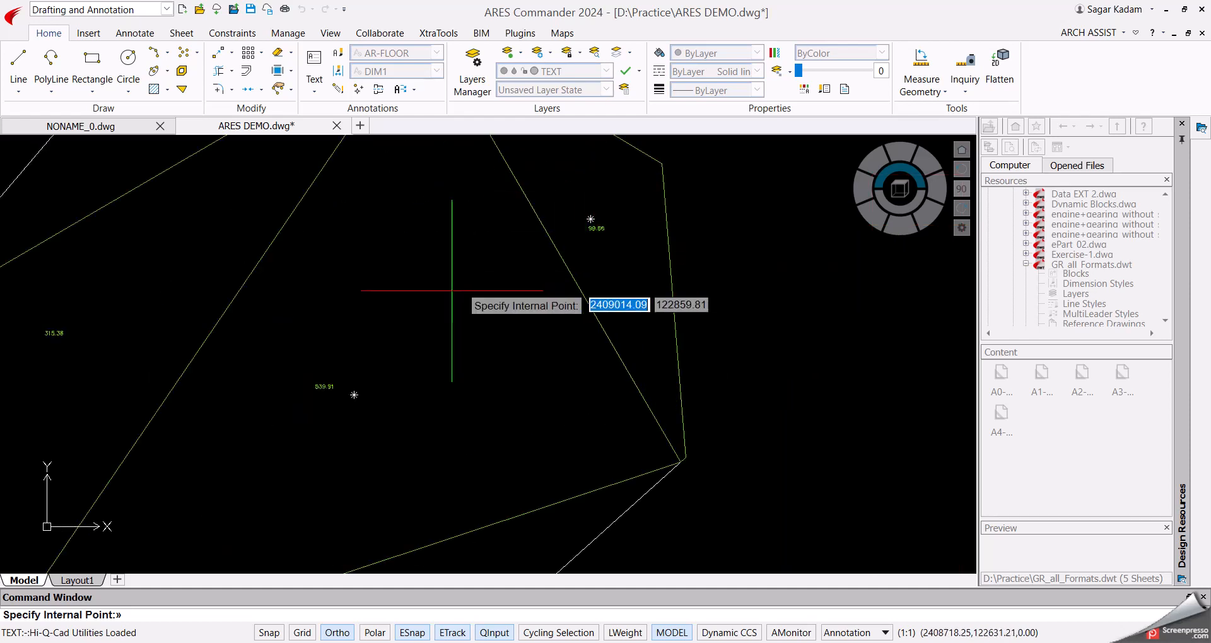
pyautogui.scroll(-7, 451, 290)
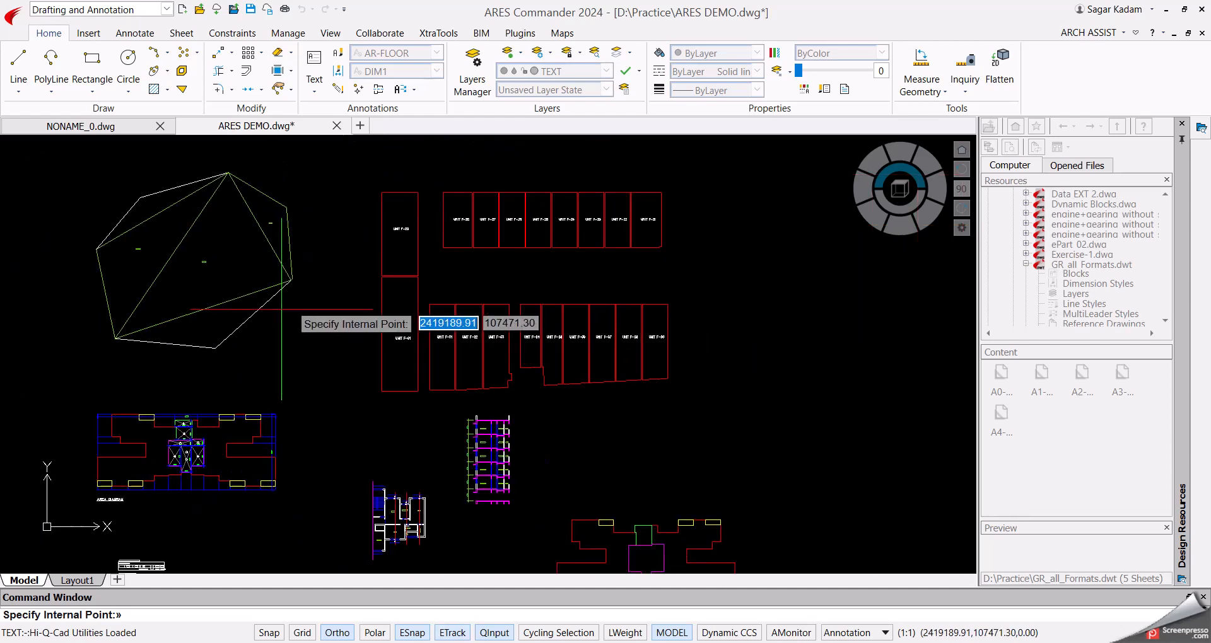
pyautogui.press('Escape')
# Label the red L-shaped outline's area with Area by Object, placing the value inside it with text height 200 and scale factor 0.0010.
pyautogui.scroll(-4, 459, 417)
pyautogui.moveTo(574, 431); pyautogui.dragTo(489, 372, button='middle')
pyautogui.scroll(4, 414, 454)
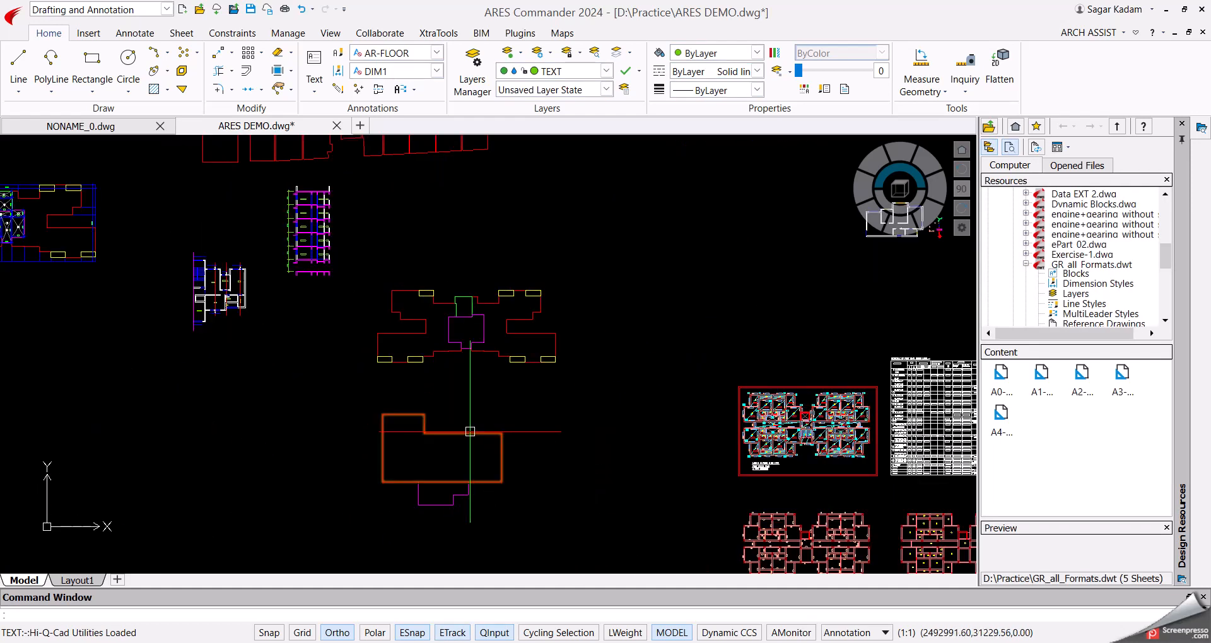
pyautogui.scroll(5, 470, 431)
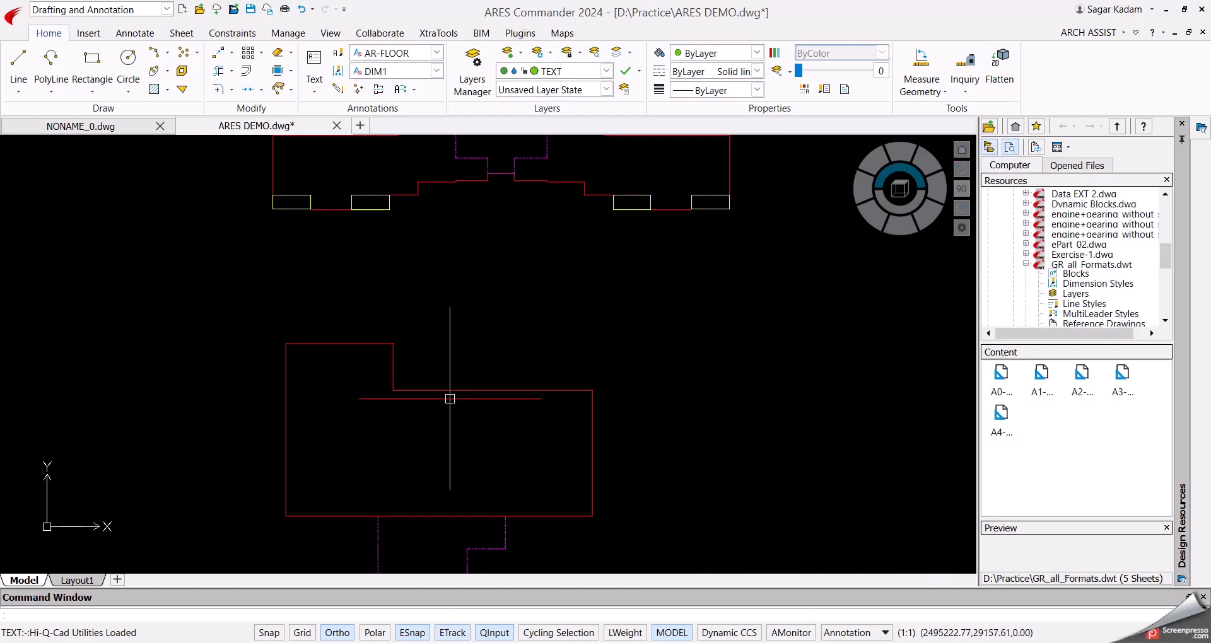
pyautogui.click(1072, 32)
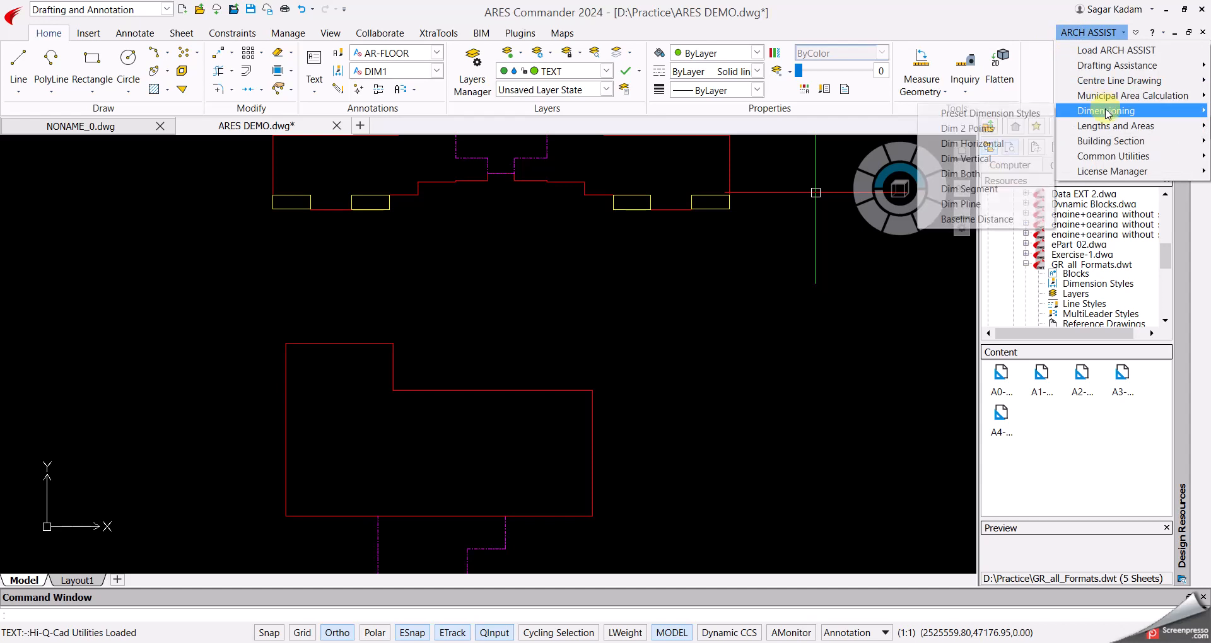
pyautogui.moveTo(1117, 125)
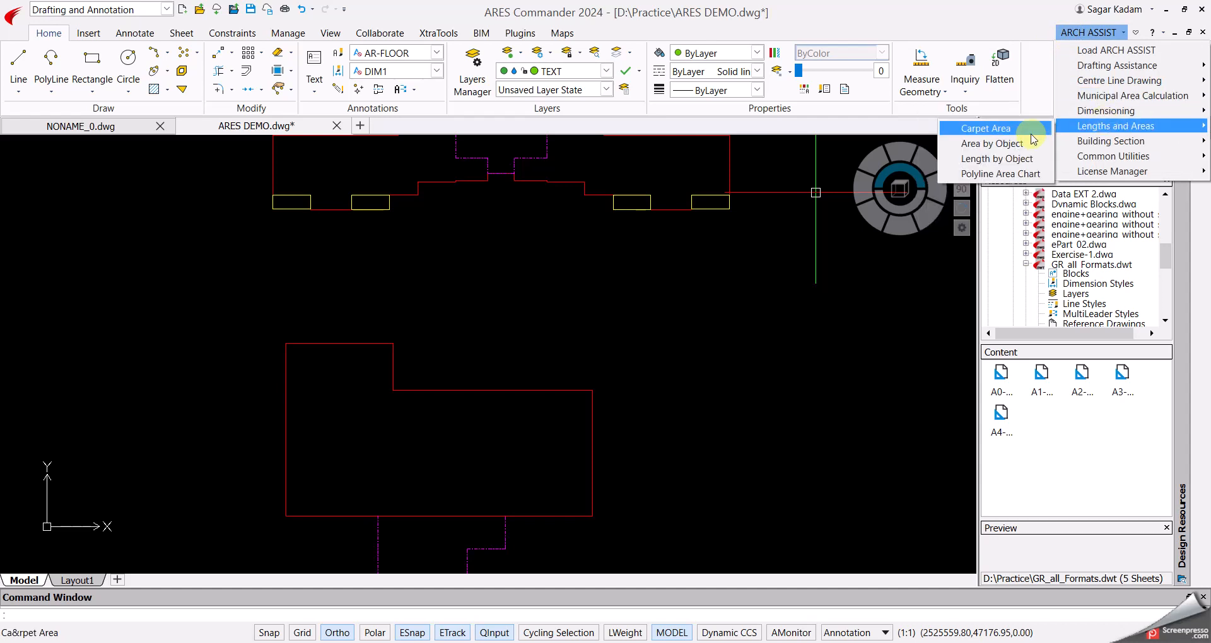
pyautogui.click(996, 145)
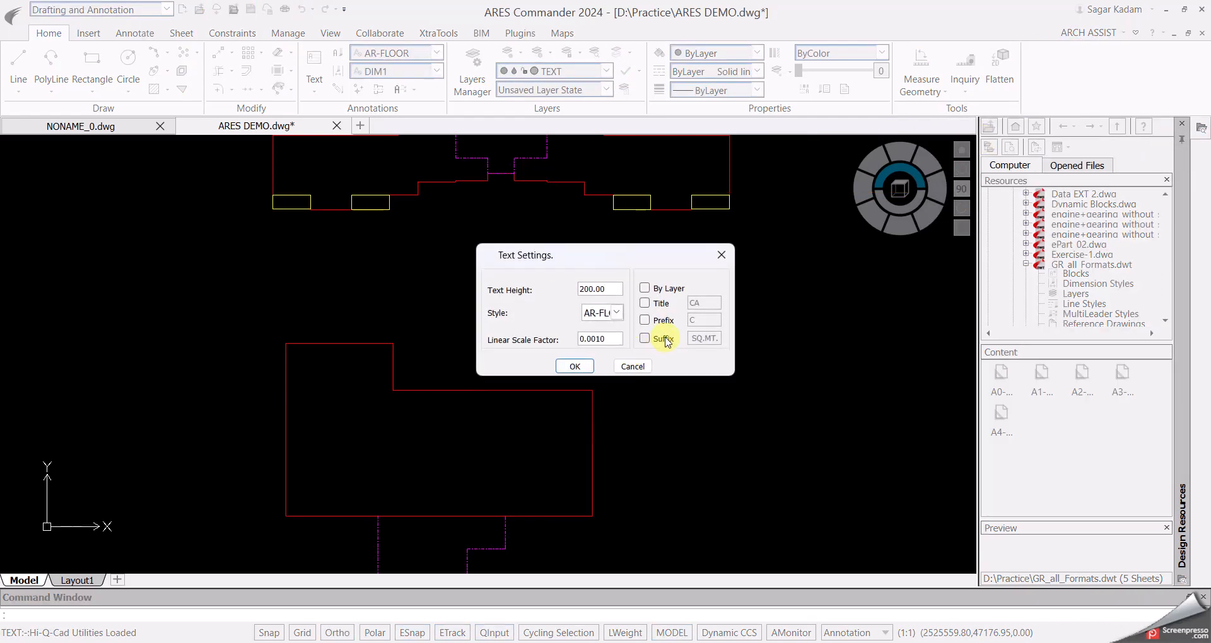
pyautogui.click(576, 367)
pyautogui.click(466, 390)
pyautogui.press('Return')
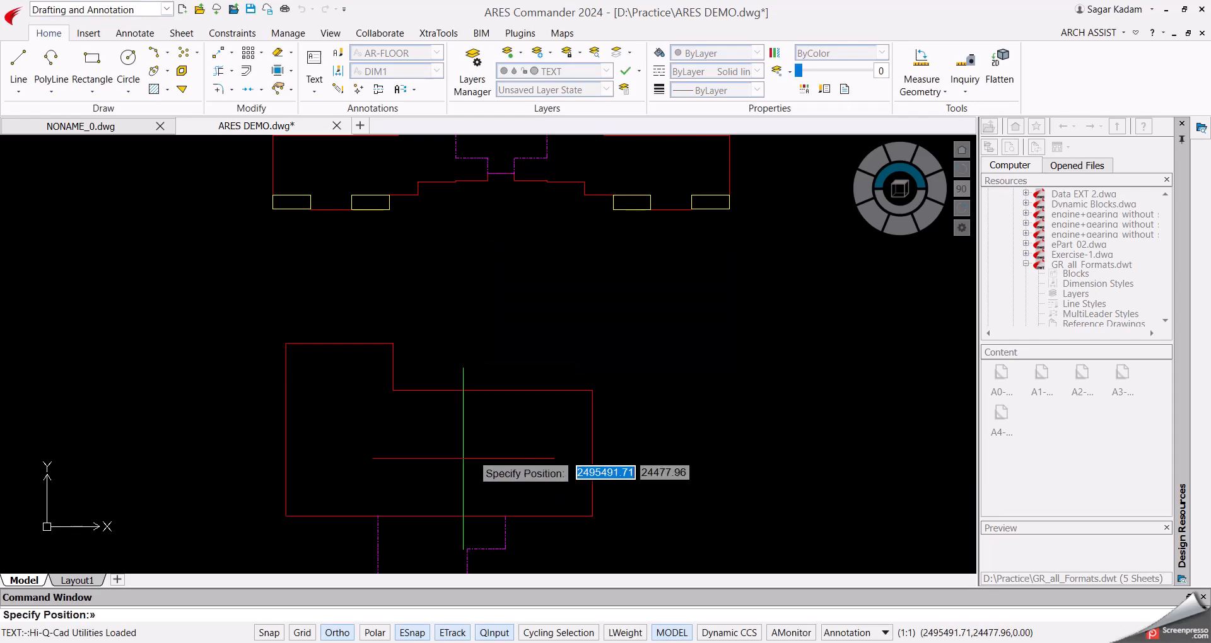
pyautogui.click(408, 446)
pyautogui.scroll(8, 410, 454)
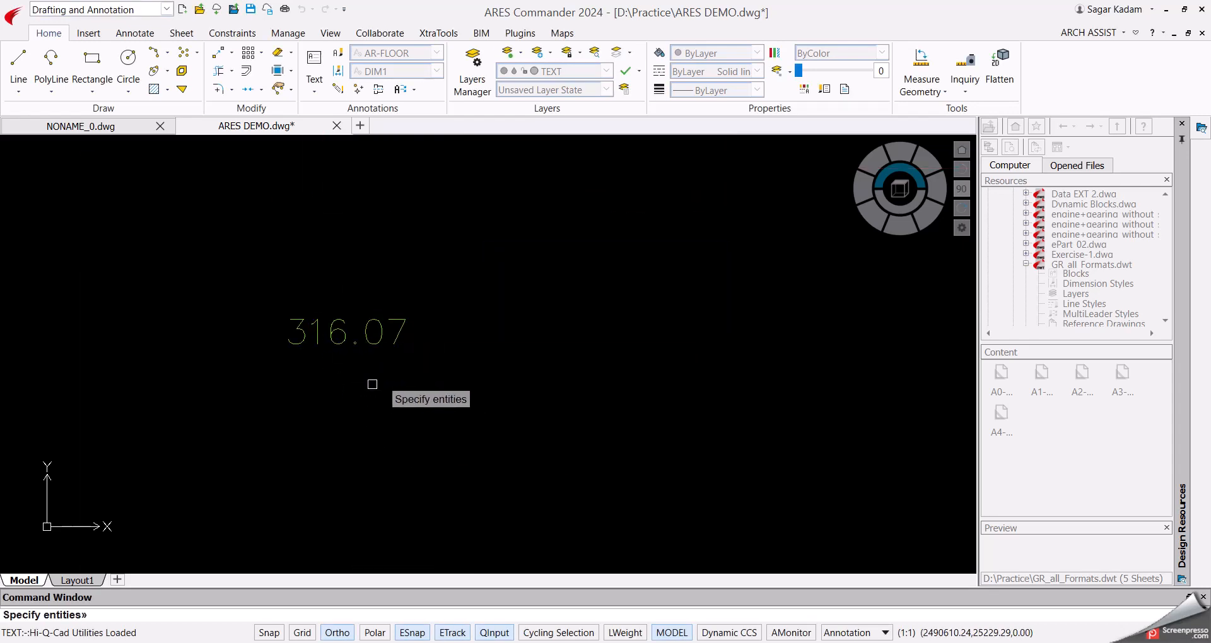
pyautogui.scroll(-6, 372, 384)
pyautogui.moveTo(424, 410)
pyautogui.mouseDown(button='middle')
pyautogui.moveTo(388, 368)
pyautogui.moveTo(449, 424)
pyautogui.mouseUp(button='middle')
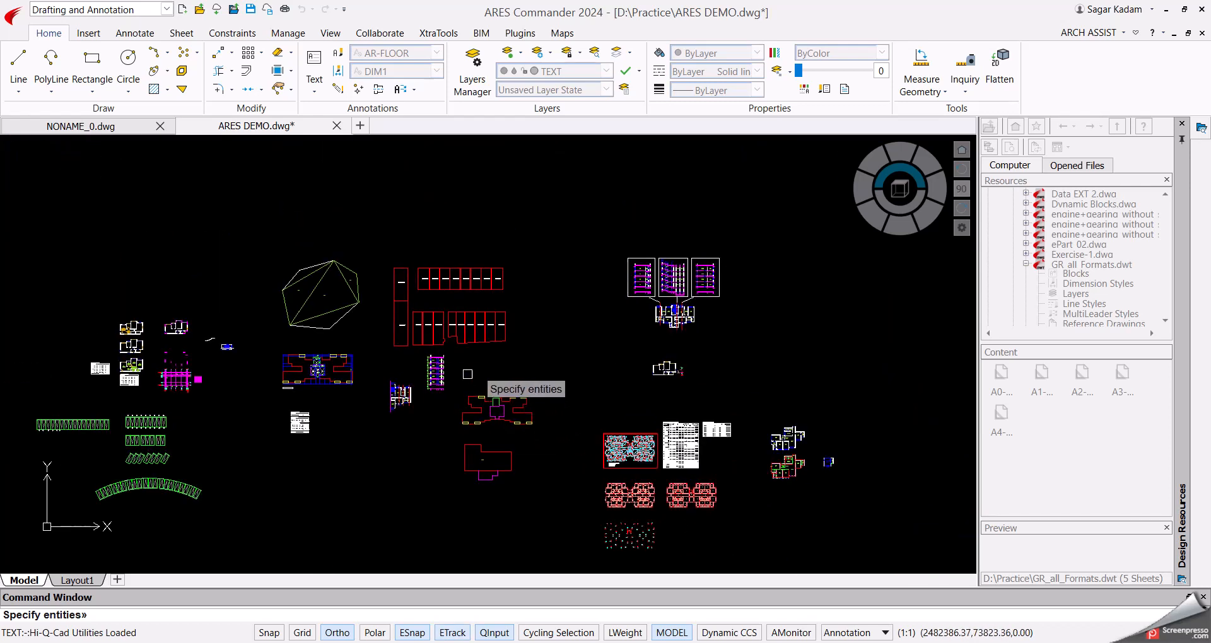
pyautogui.press('Escape')
# Start a Polyline Area Chart for the unit layout and select all the red unit outlines.
pyautogui.scroll(4, 467, 295)
pyautogui.scroll(2, 466, 346)
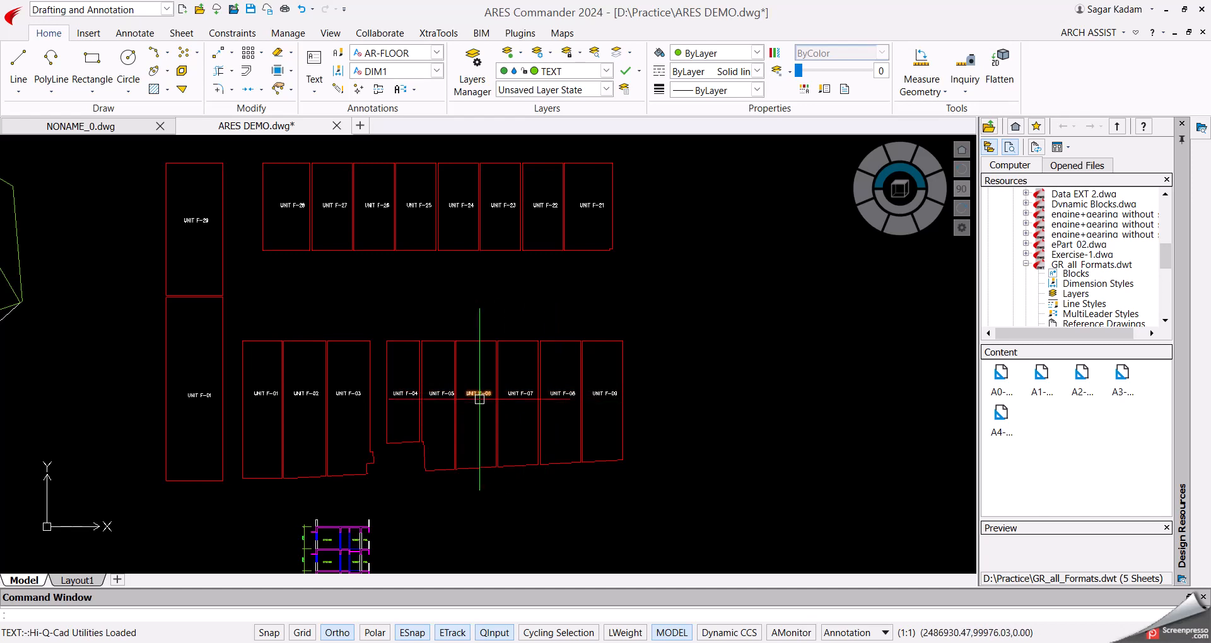
pyautogui.scroll(5, 467, 397)
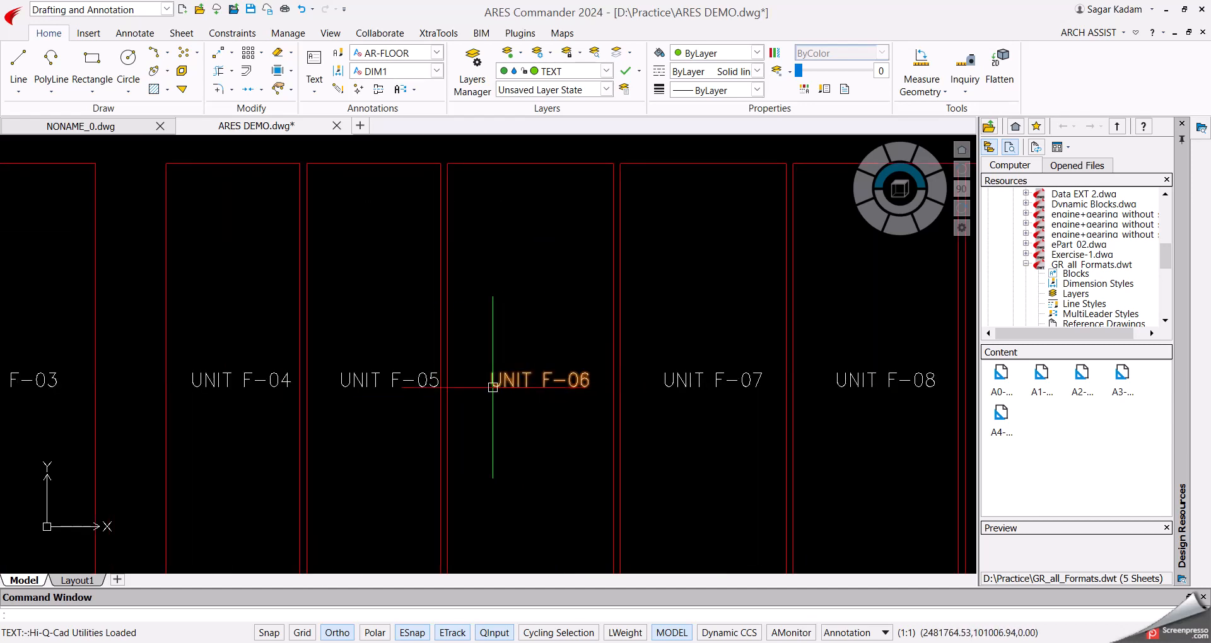
pyautogui.scroll(-5, 476, 393)
pyautogui.click(1102, 35)
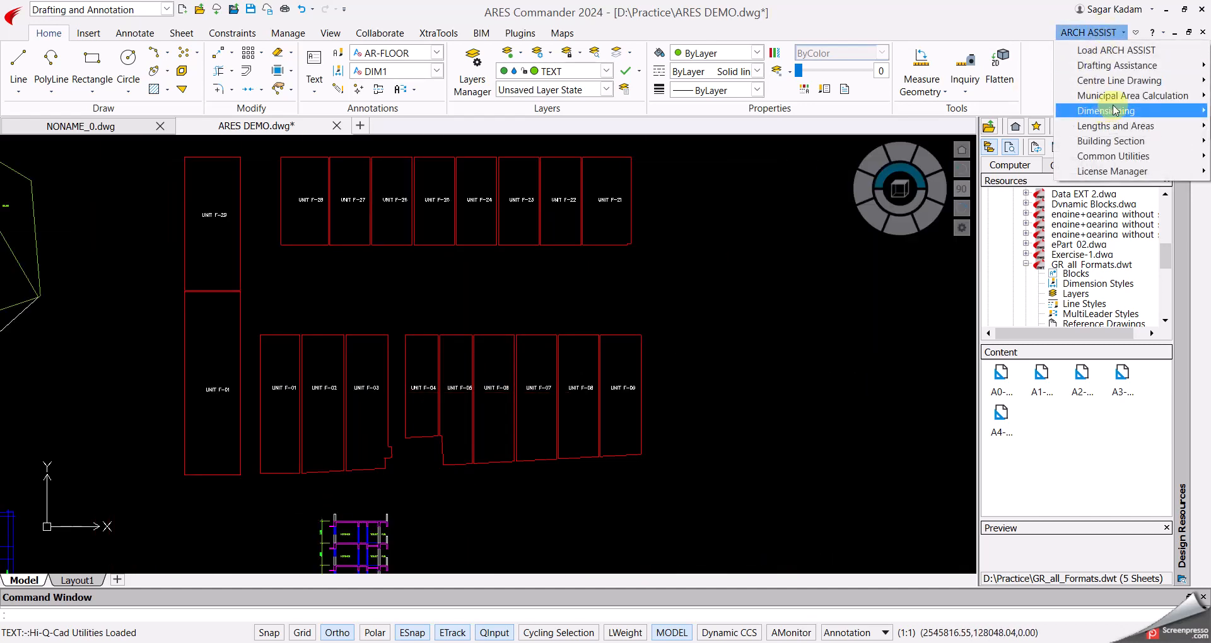
pyautogui.moveTo(1111, 126)
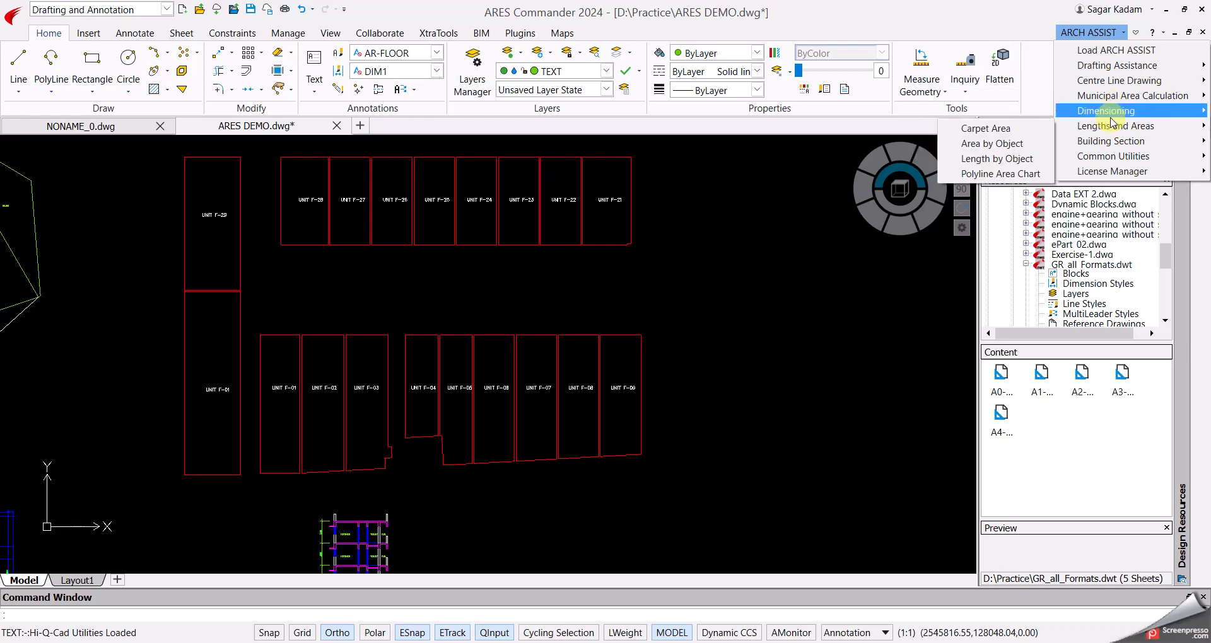
pyautogui.click(1005, 174)
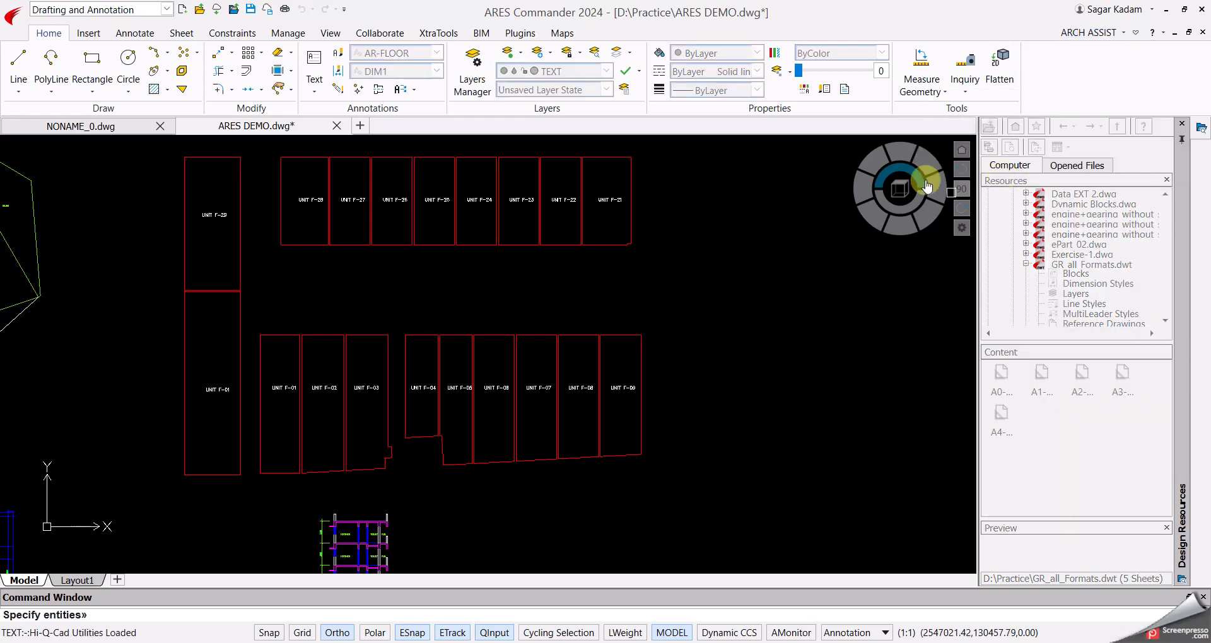
pyautogui.click(712, 371)
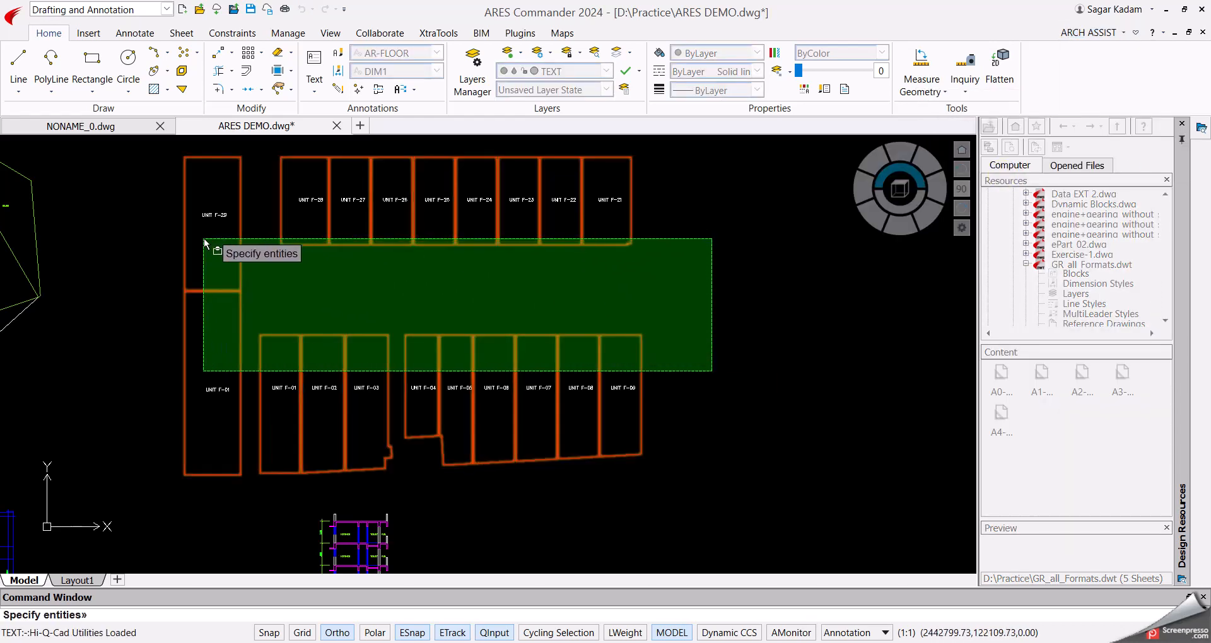
pyautogui.click(163, 233)
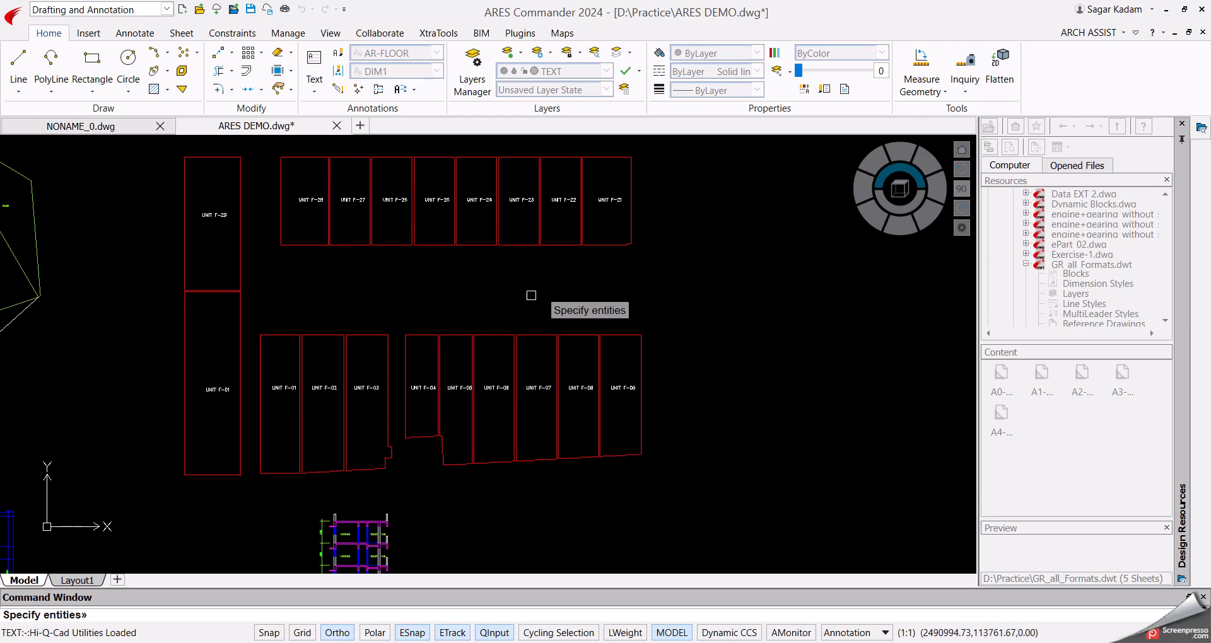
# Select all the unit name texts and place the area chart beside the units, with text height 200 and linear scale factor 0.0010.
pyautogui.click(691, 411)
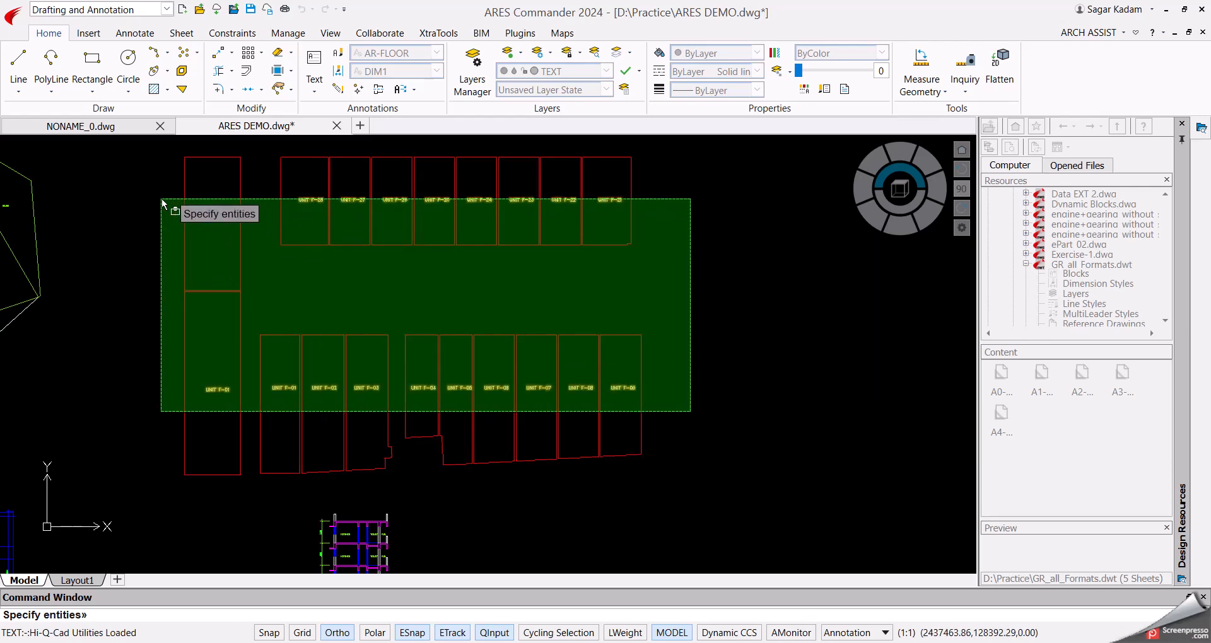
pyautogui.click(157, 180)
pyautogui.rightClick(603, 241)
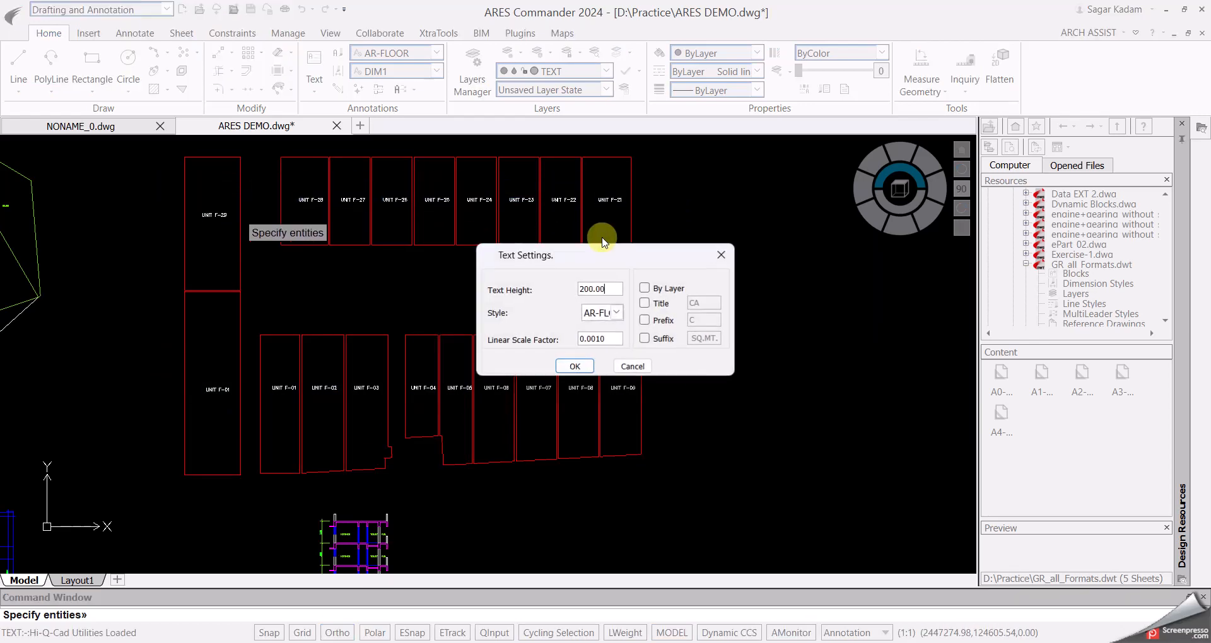
pyautogui.click(576, 368)
pyautogui.click(701, 247)
pyautogui.scroll(2, 758, 286)
pyautogui.scroll(4, 700, 229)
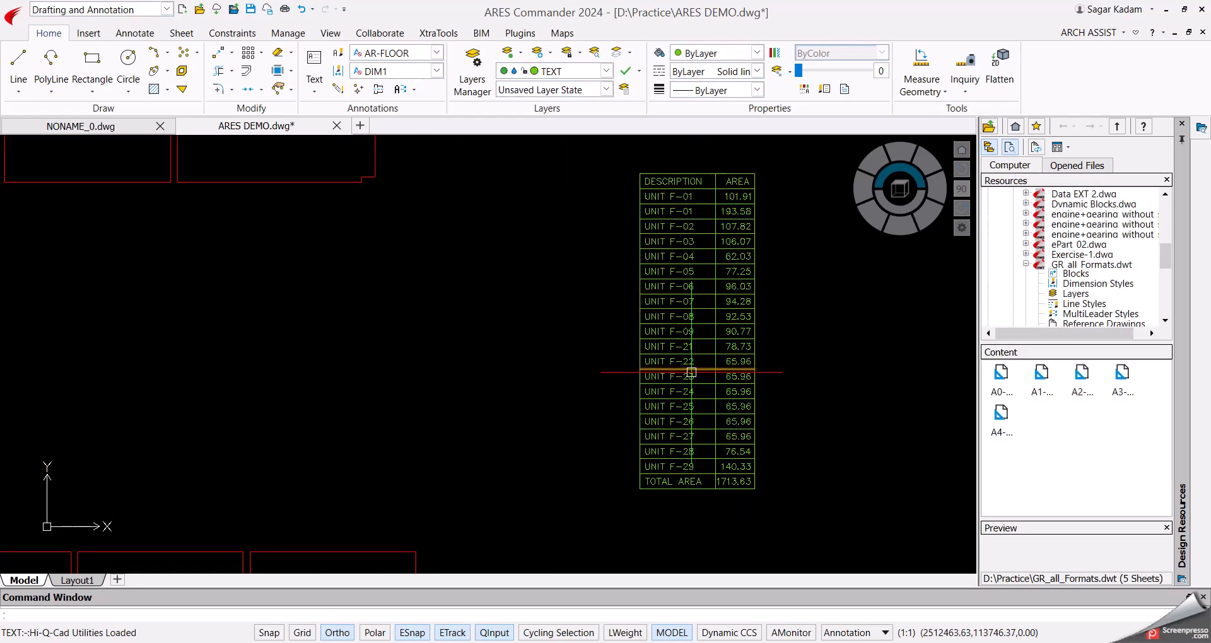
pyautogui.scroll(2, 725, 365)
pyautogui.scroll(-3, 625, 368)
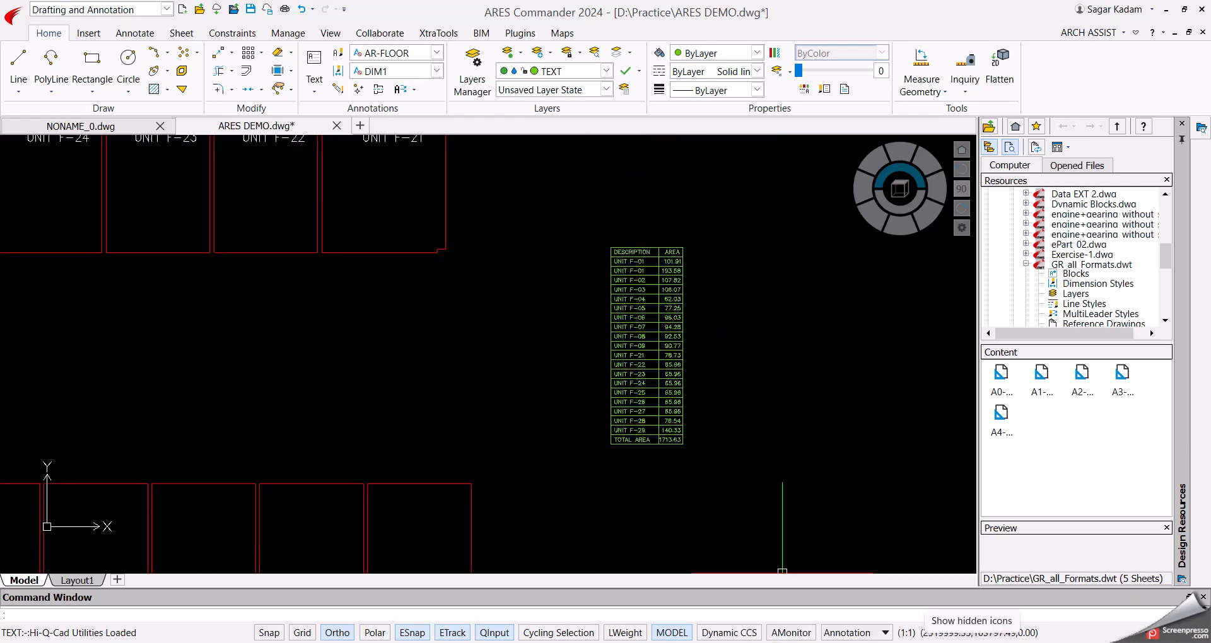
pyautogui.click(971, 640)
pyautogui.rightClick(937, 615)
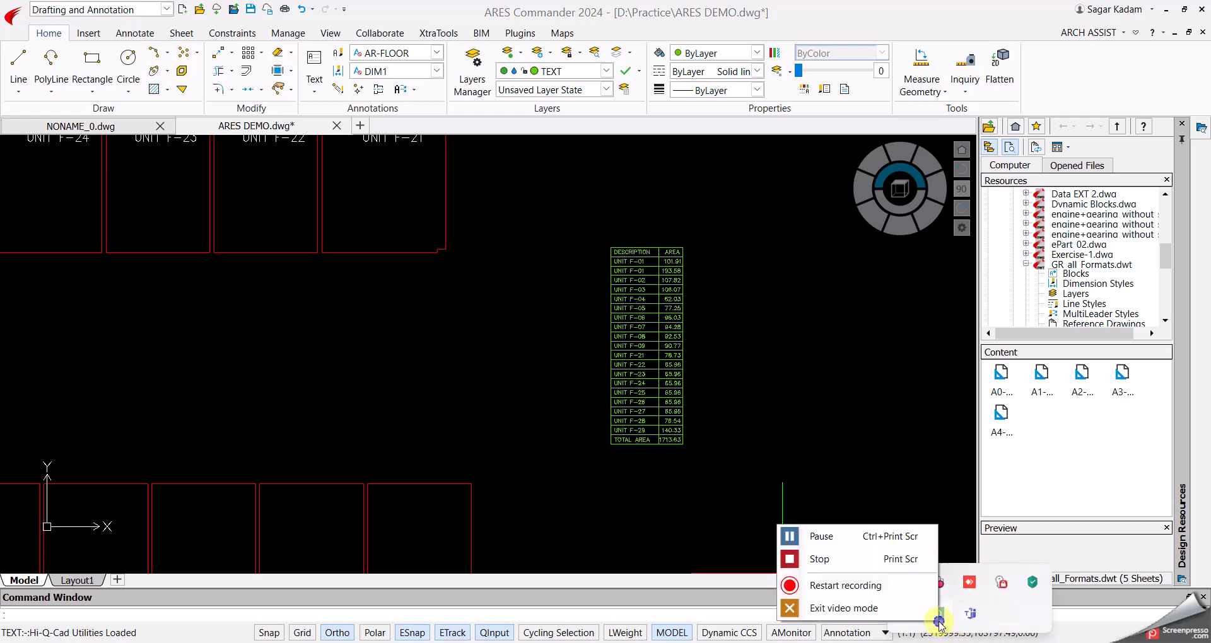
pyautogui.click(873, 559)
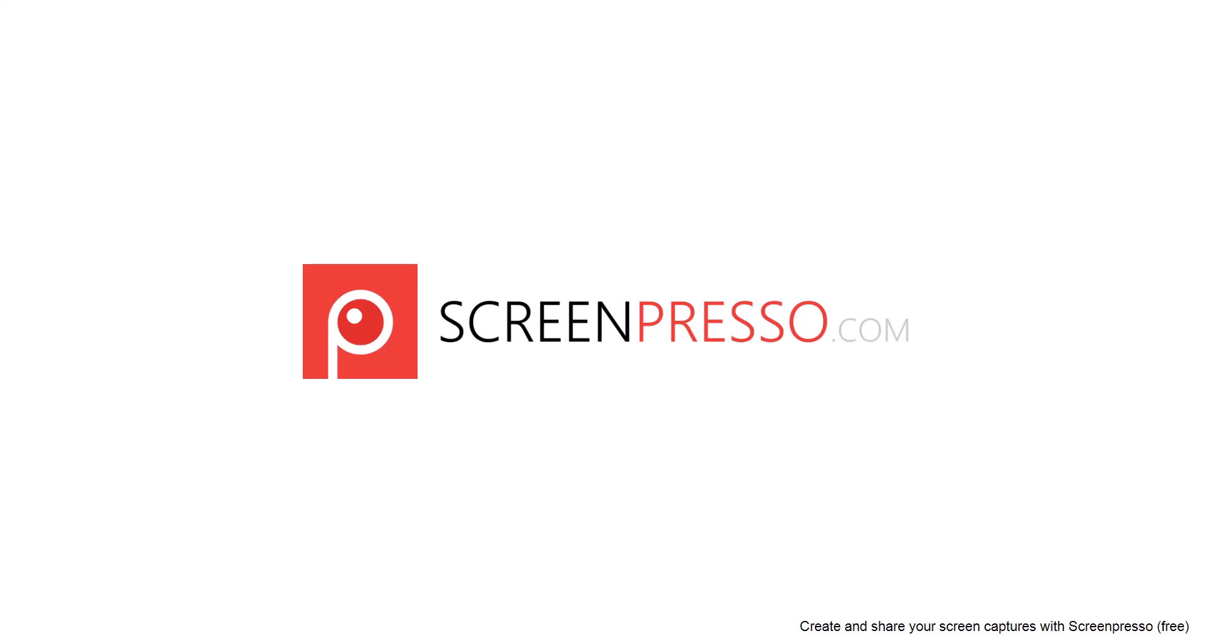